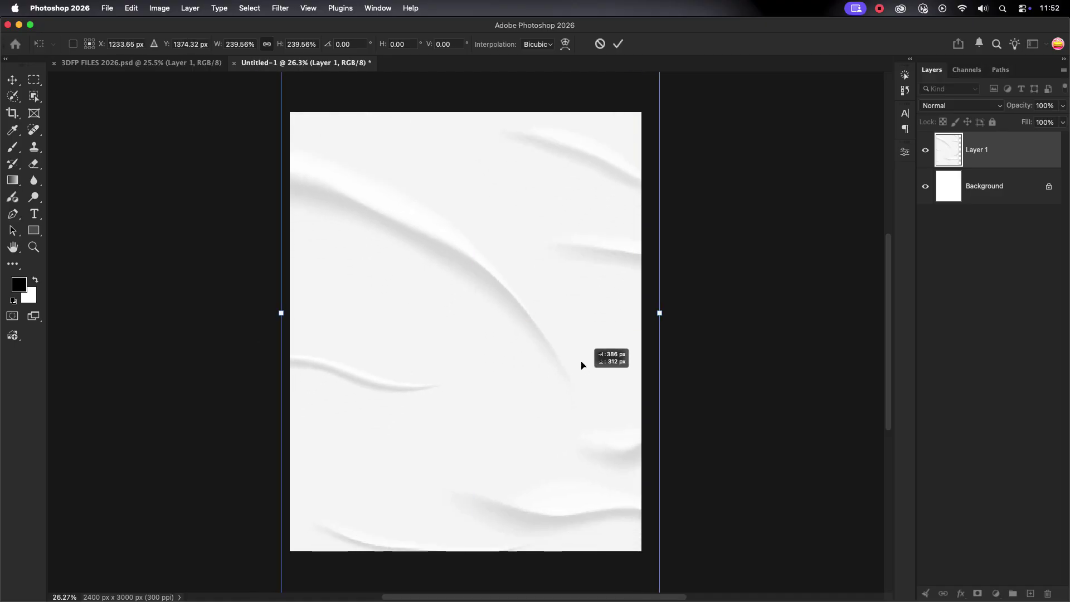
# Squash the wrinkled paper texture to about 59% height, leaving a white strip at the bottom.
pyautogui.click(618, 44)
pyautogui.scroll(-2, 543, 248)
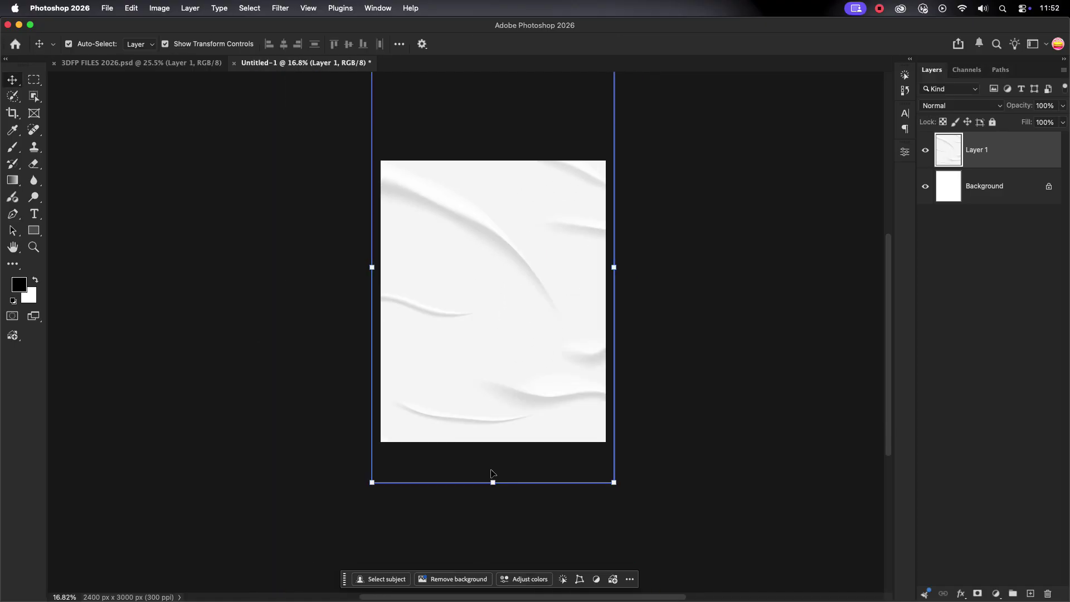
pyautogui.moveTo(493, 482); pyautogui.dragTo(493, 405)
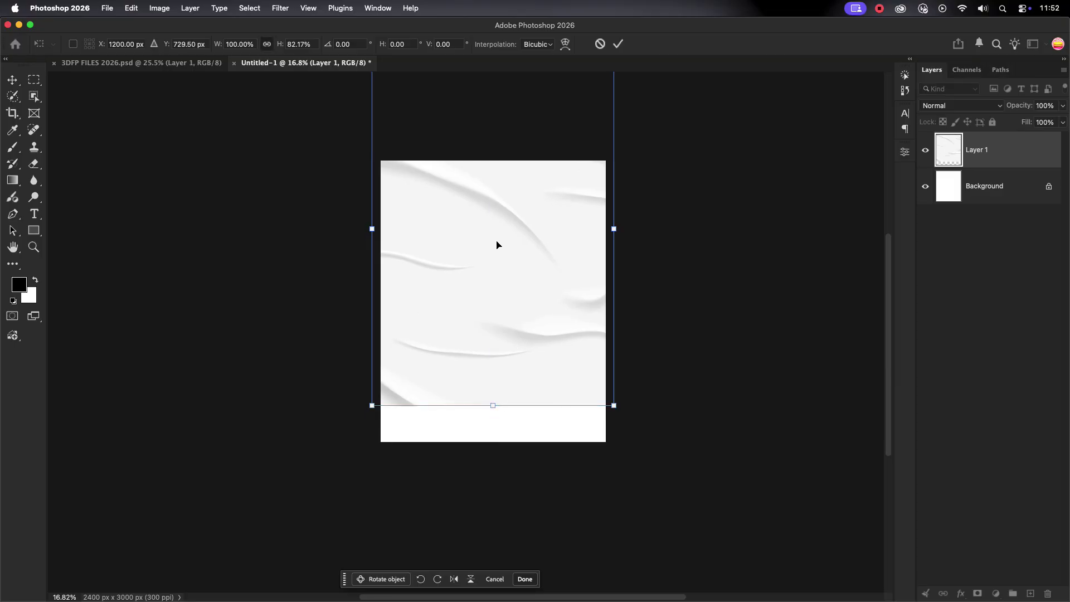
pyautogui.moveTo(497, 234); pyautogui.dragTo(503, 270)
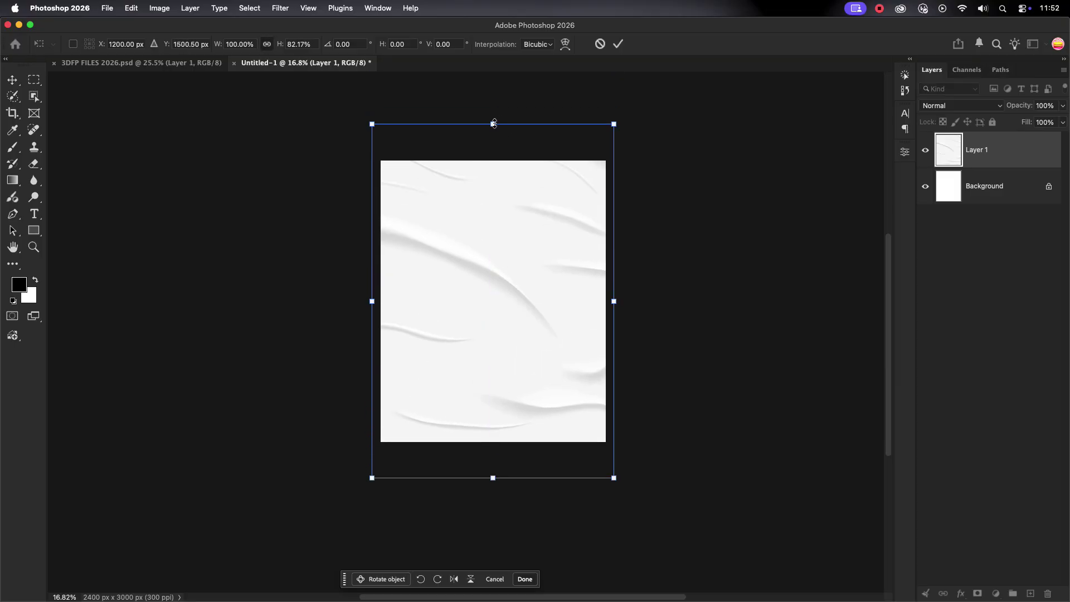
pyautogui.moveTo(493, 124); pyautogui.dragTo(495, 164)
pyautogui.moveTo(493, 478); pyautogui.dragTo(493, 413)
pyautogui.click(619, 45)
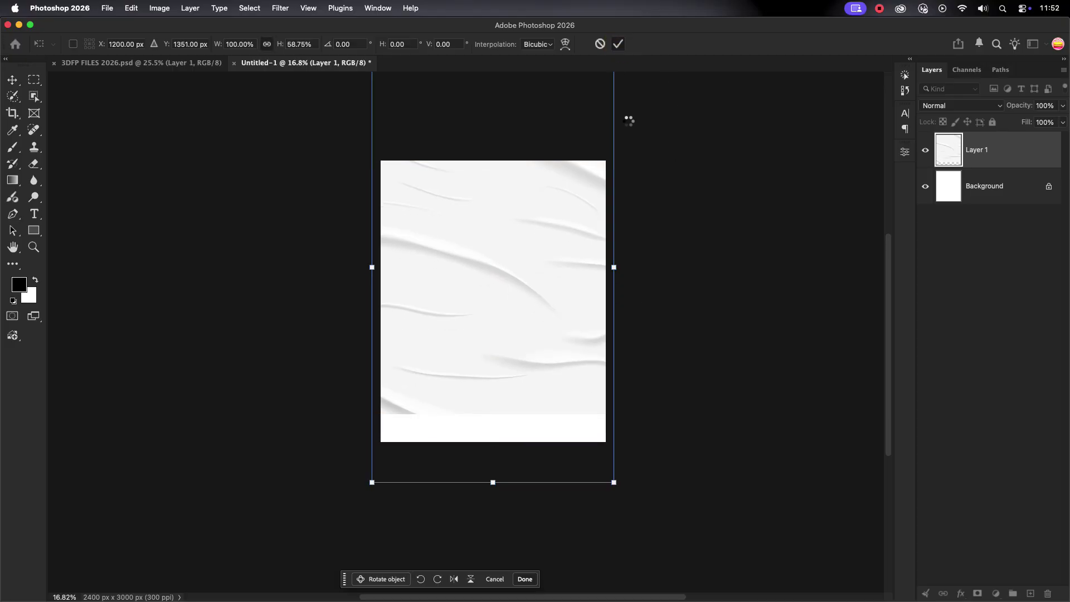
# Zoom in on the poster and shift the view slightly left.
pyautogui.click(630, 121)
pyautogui.scroll(3, 518, 263)
pyautogui.moveTo(470, 243); pyautogui.dragTo(437, 241)
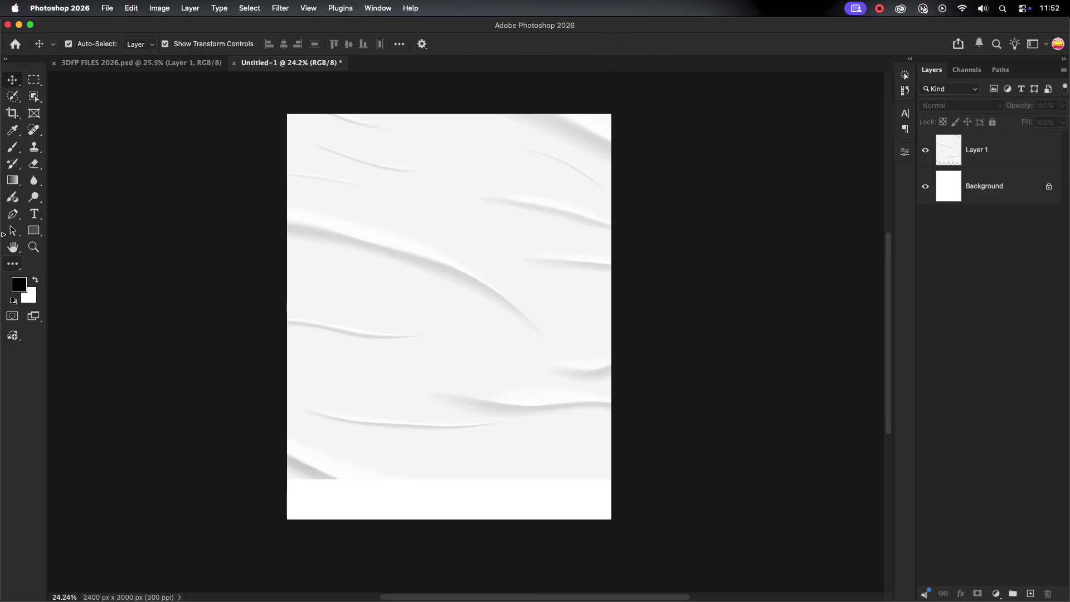
pyautogui.click(34, 230)
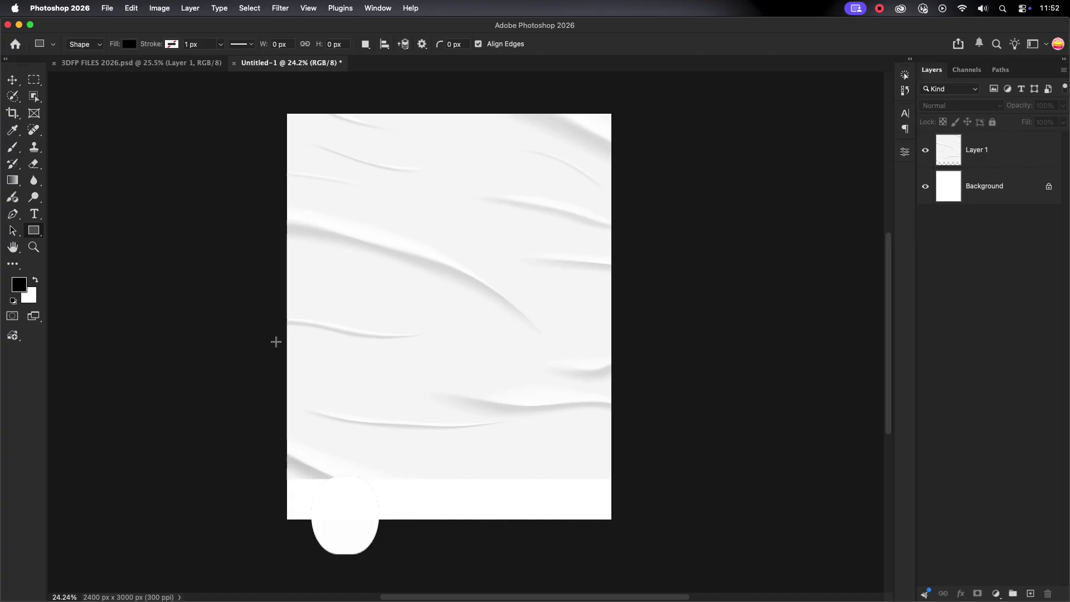
# Draw a rectangle over the bottom strip and fill it with 003BA4 copied from the reference file.
pyautogui.moveTo(276, 349); pyautogui.dragTo(622, 524)
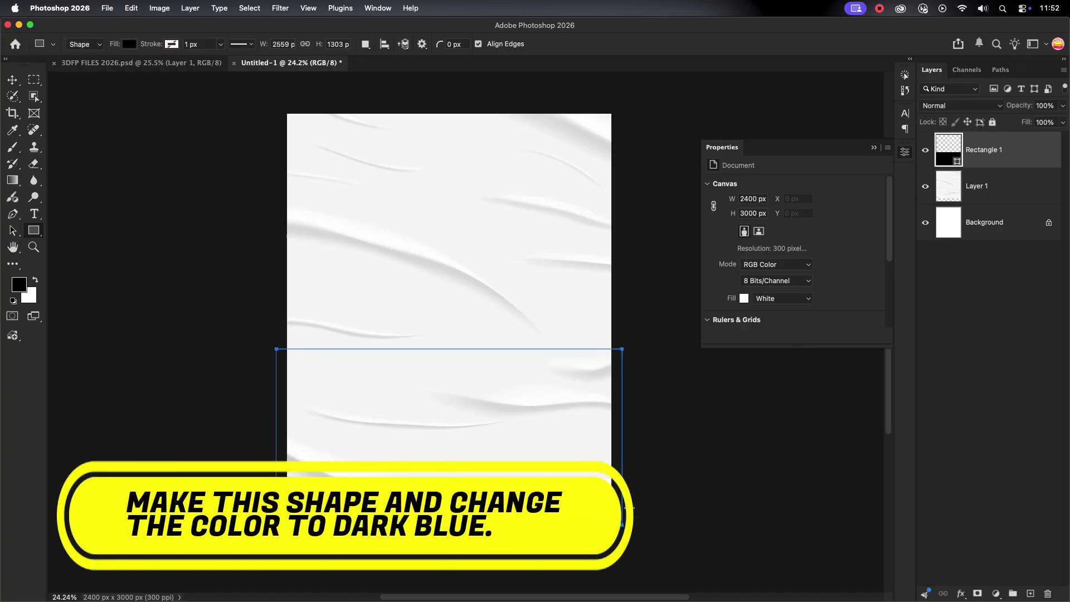
pyautogui.click(182, 66)
pyautogui.click(12, 79)
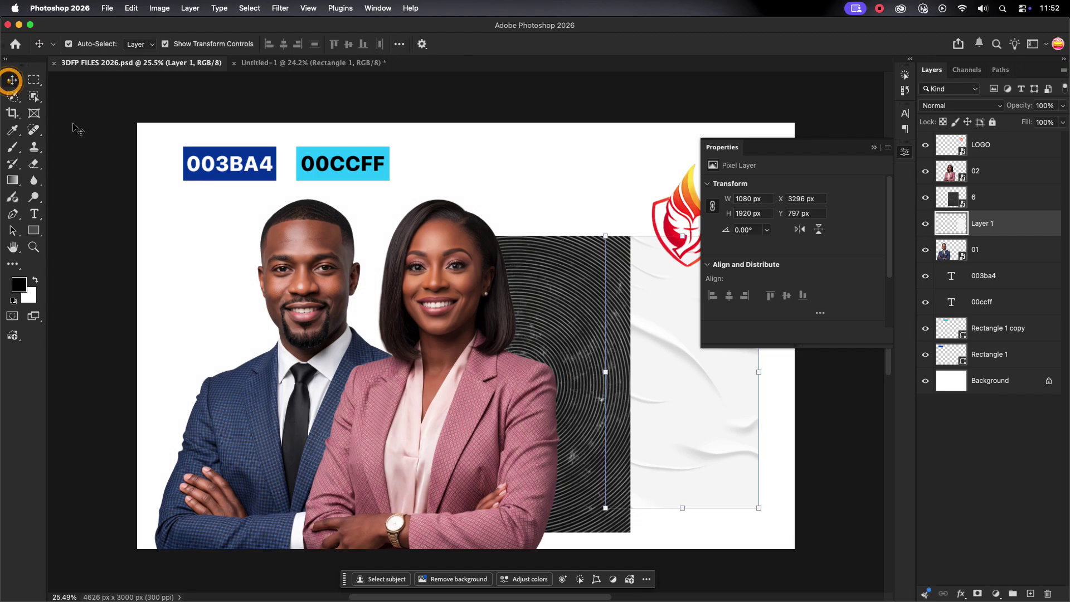
pyautogui.doubleClick(211, 163)
pyautogui.rightClick(227, 165)
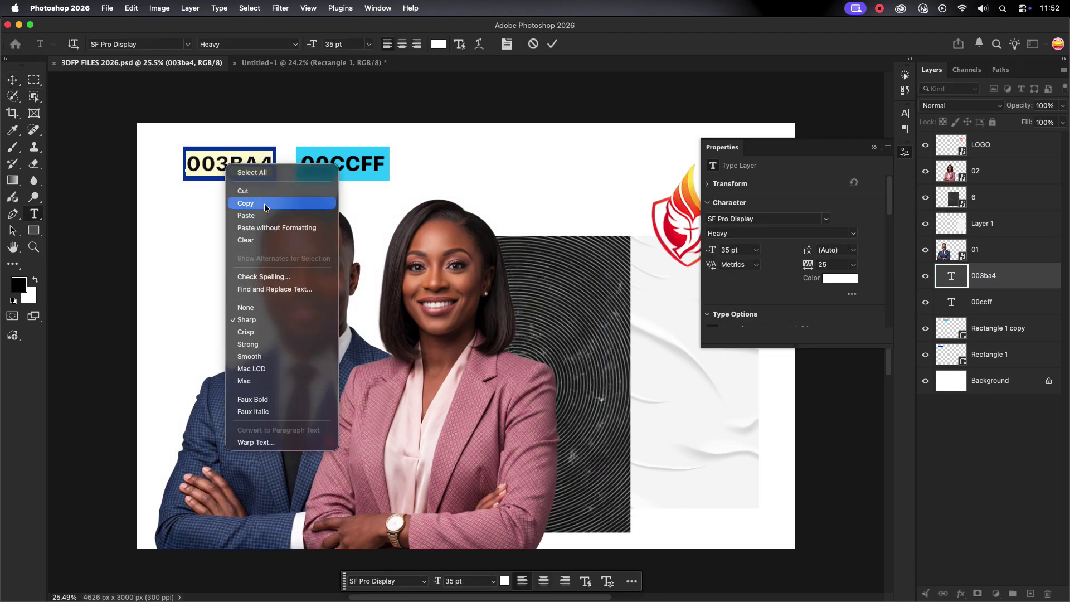
pyautogui.click(277, 203)
pyautogui.click(304, 62)
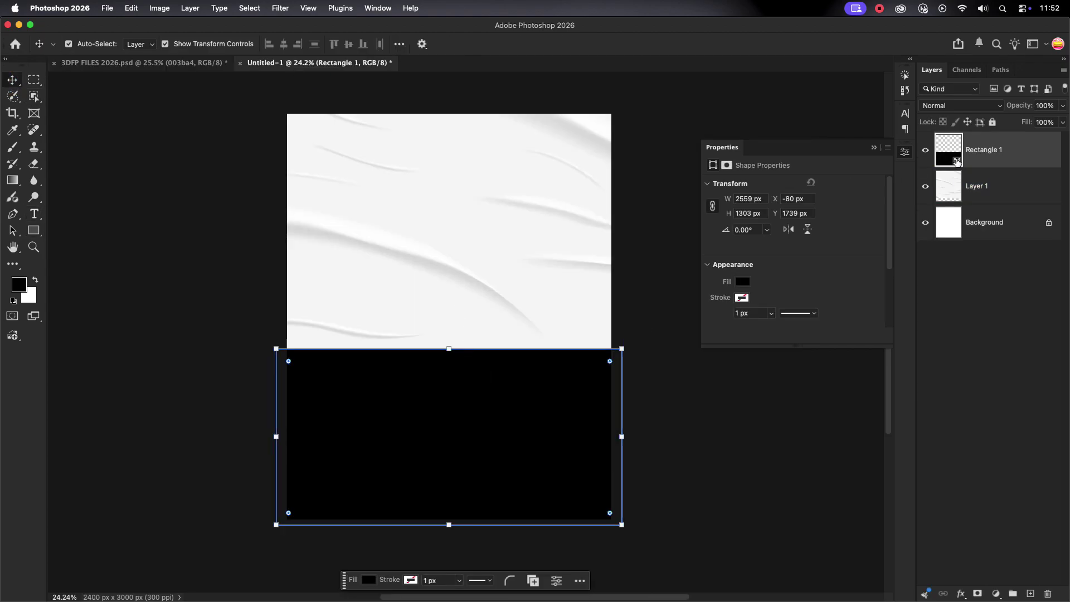
pyautogui.doubleClick(957, 161)
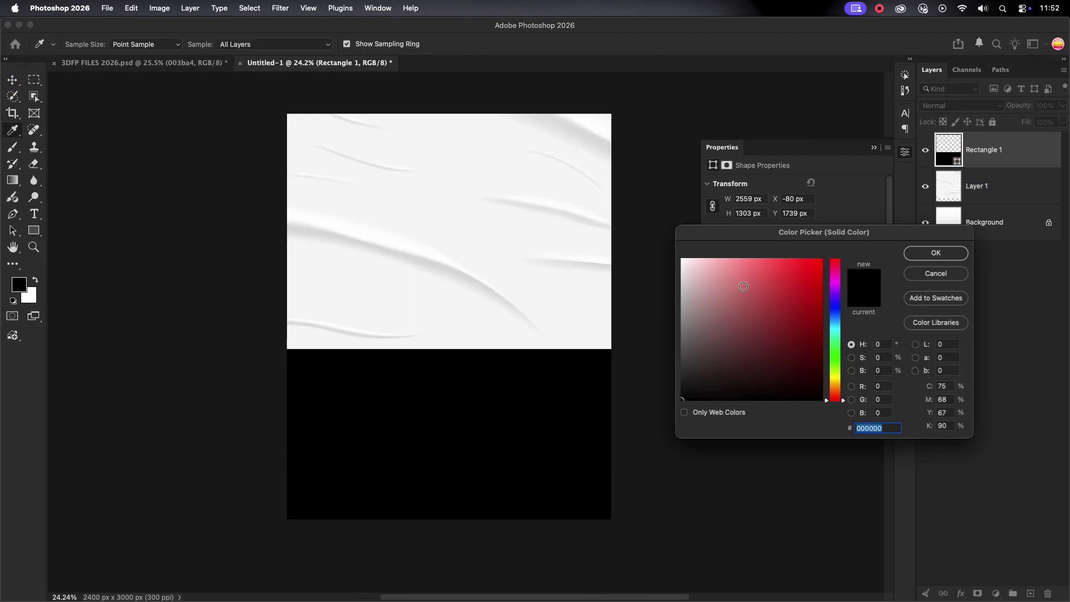
pyautogui.rightClick(866, 435)
pyautogui.click(917, 492)
pyautogui.press('Return')
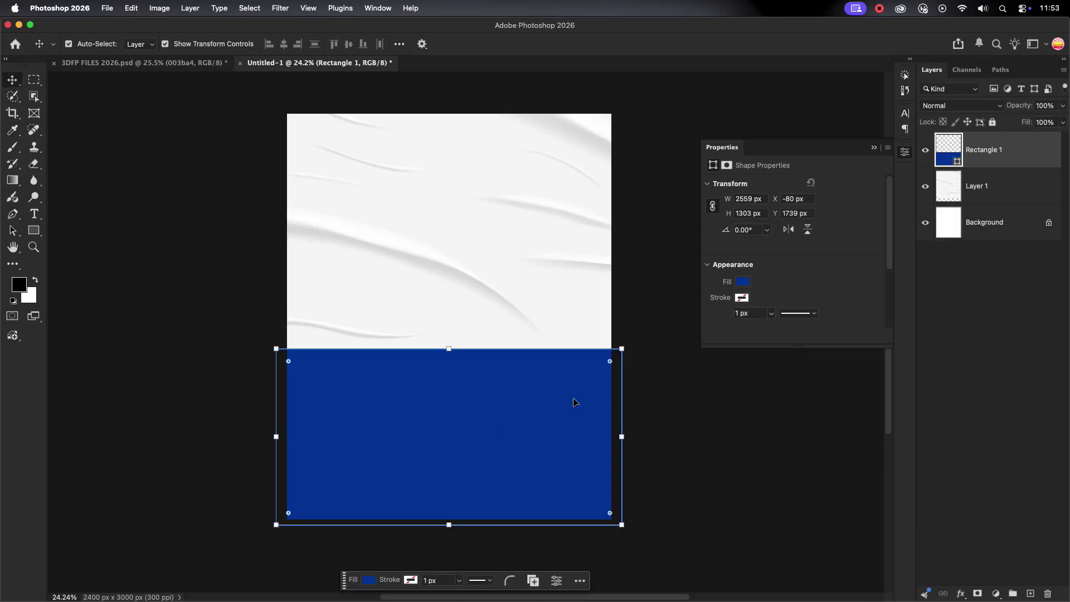
pyautogui.click(480, 313)
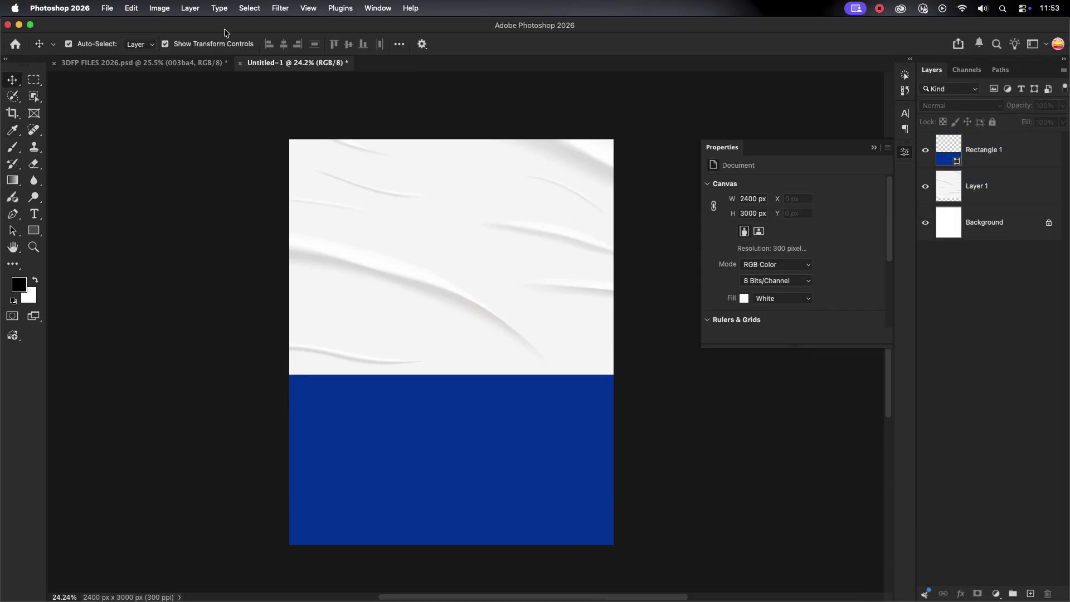
# Bring the concentric-ring texture from the reference file, enlarge it and centre it on the poster.
pyautogui.click(175, 68)
pyautogui.moveTo(557, 251); pyautogui.dragTo(515, 319)
pyautogui.moveTo(570, 243); pyautogui.dragTo(633, 287)
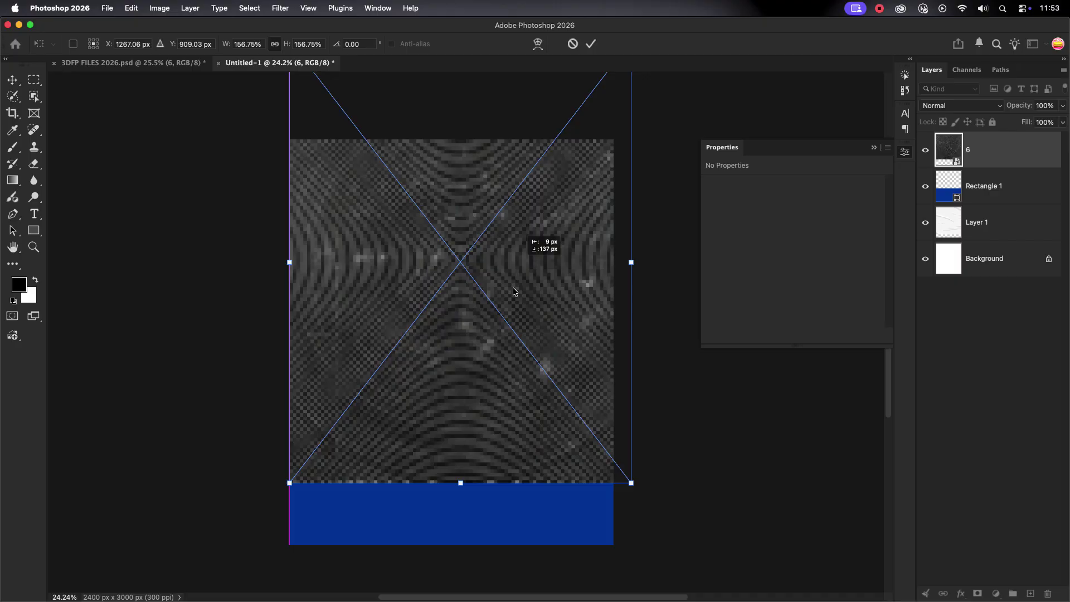
pyautogui.moveTo(514, 289); pyautogui.dragTo(511, 350)
pyautogui.click(591, 44)
# Set the ring layer 6 to Luminosity blend mode with lowered opacity.
pyautogui.click(962, 106)
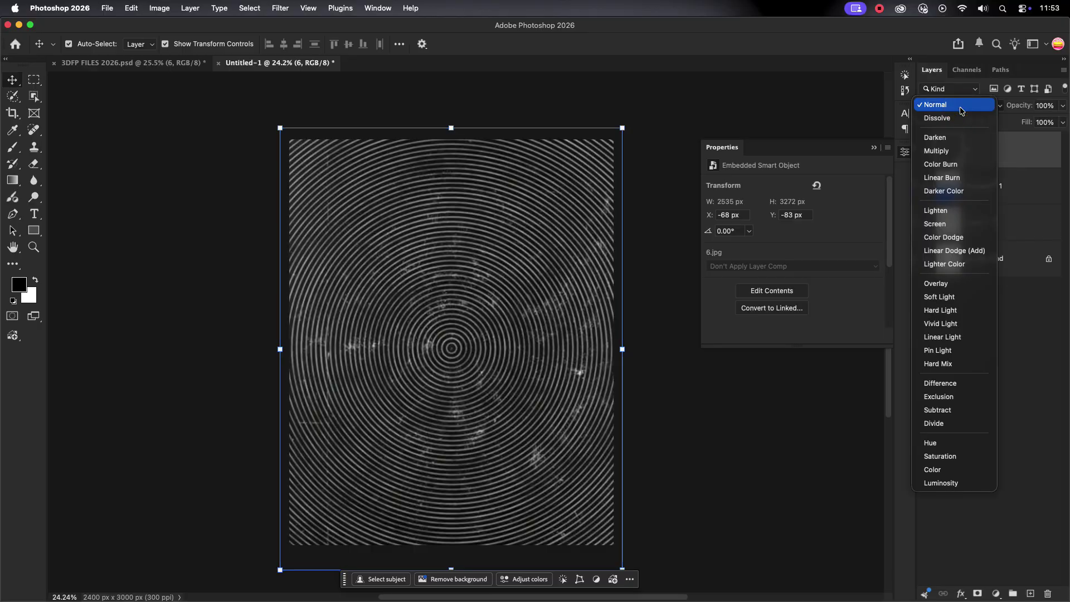
pyautogui.click(945, 482)
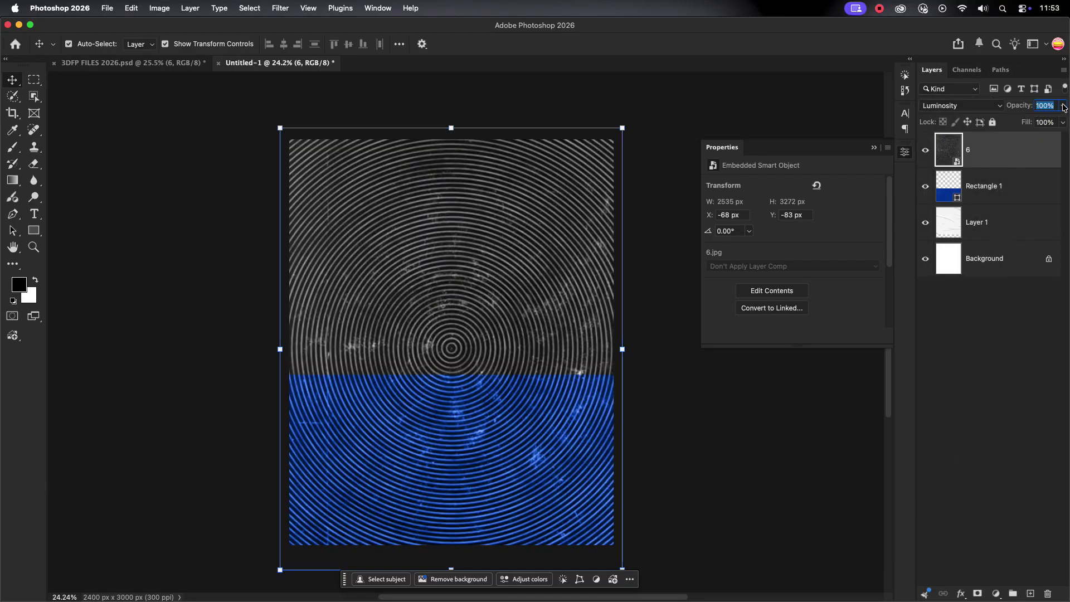
pyautogui.write('10')
pyautogui.press('Return')
pyautogui.click(1022, 347)
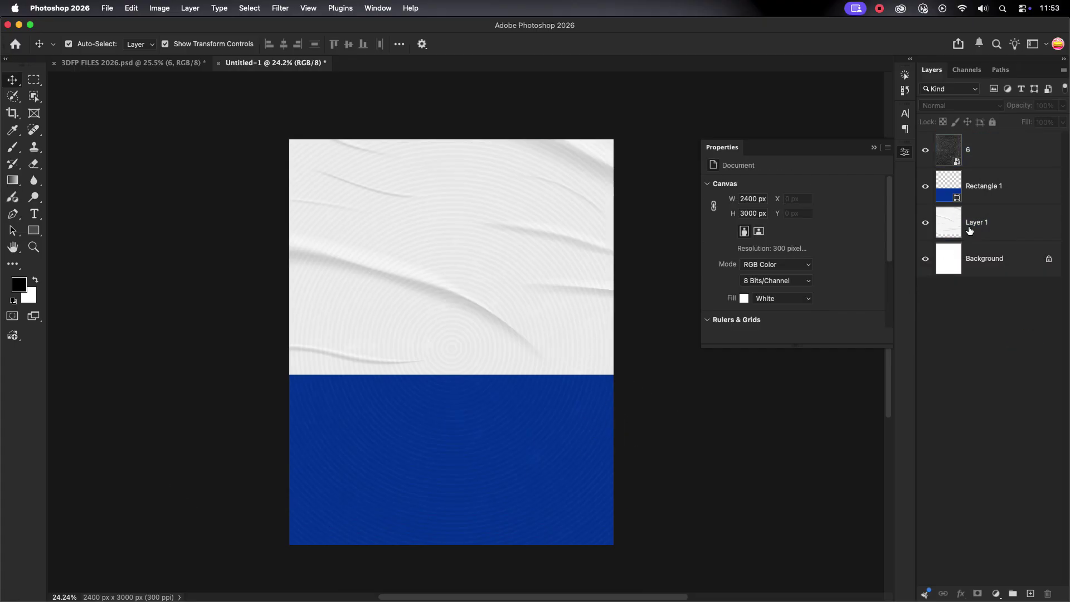
pyautogui.click(992, 150)
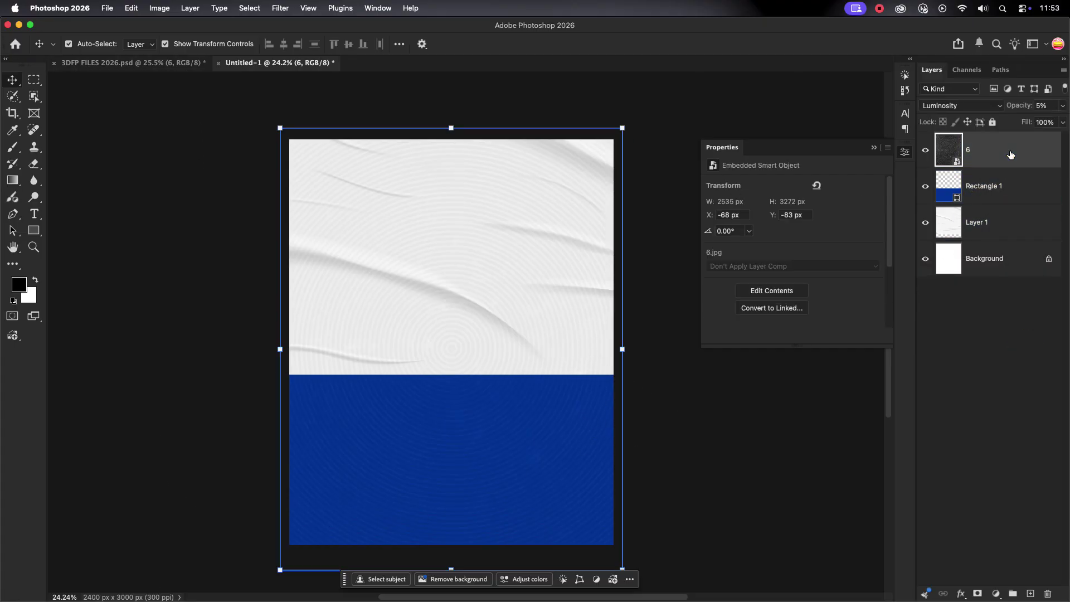
pyautogui.click(997, 593)
# Add a Grain adjustment layer with amount about +25.
pyautogui.click(1002, 406)
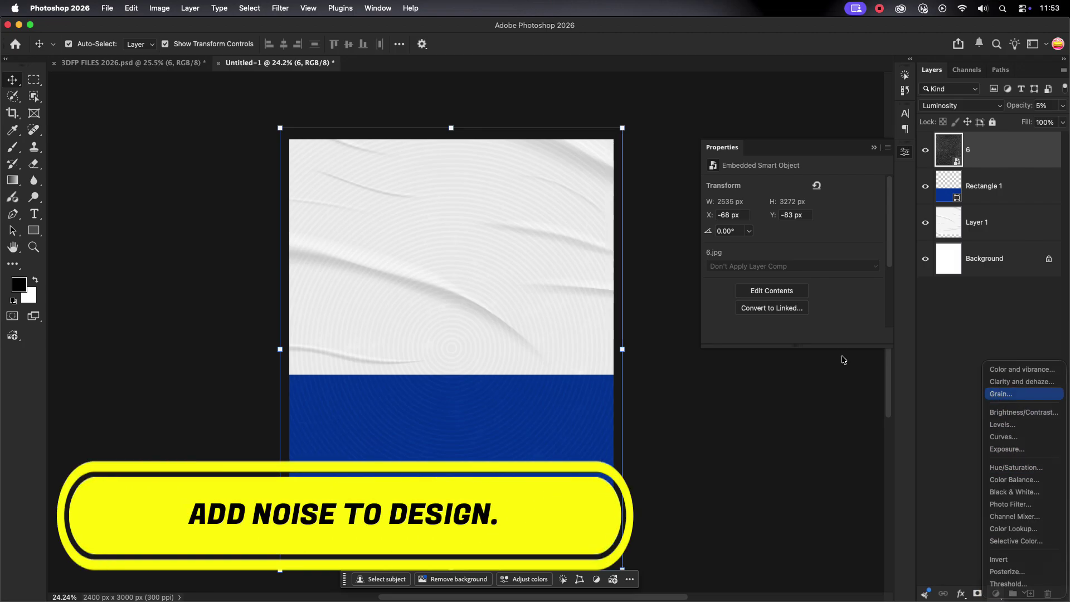
pyautogui.moveTo(709, 195); pyautogui.dragTo(753, 198)
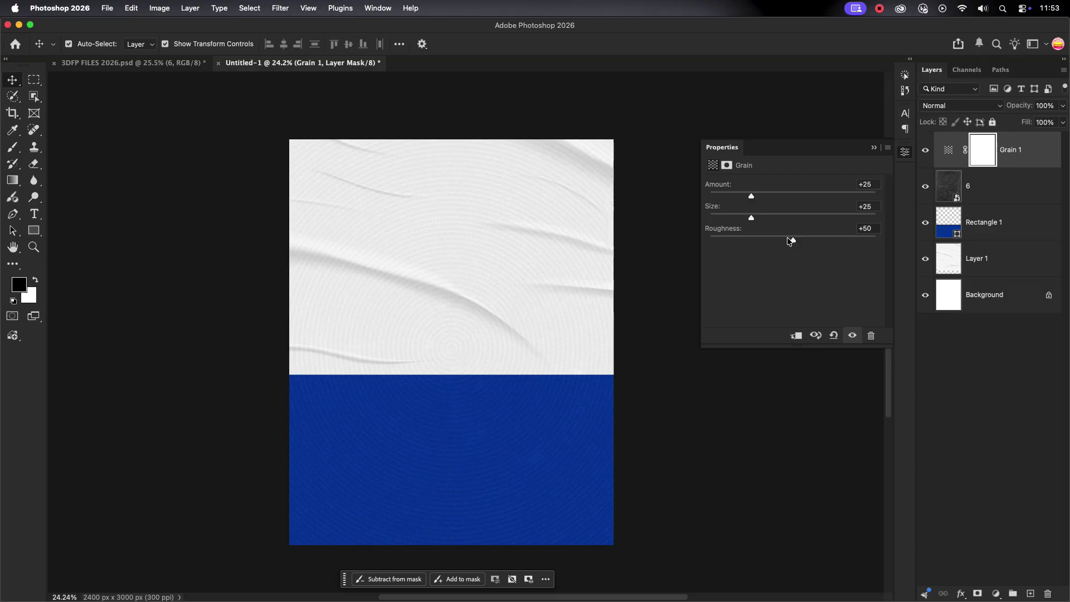
pyautogui.click(874, 148)
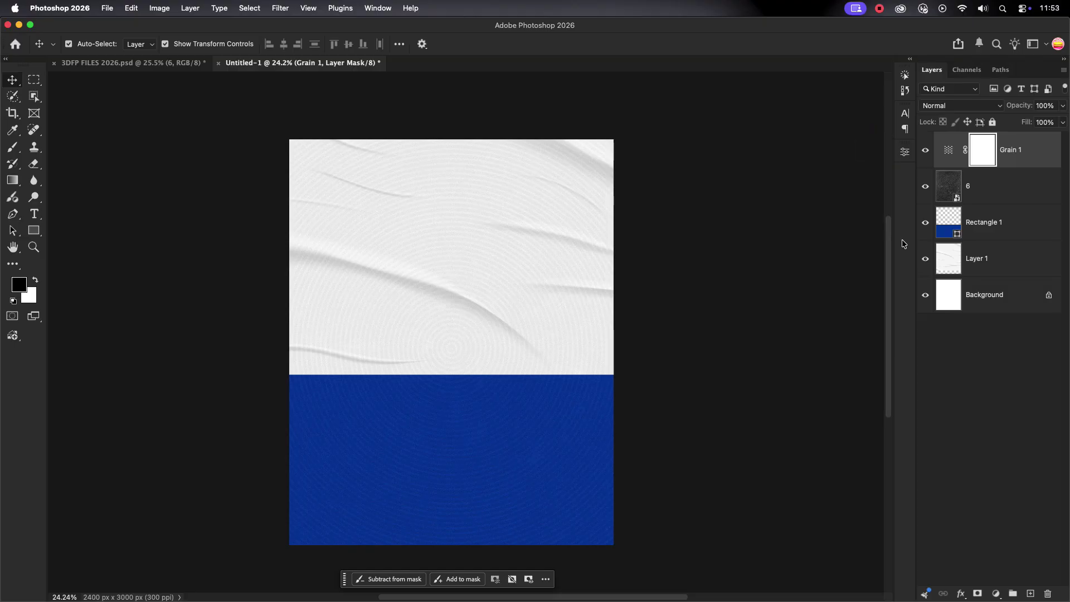
# Group Layer 1 through Grain 1 into a locked group named BG, then drag in the man's portrait.
pyautogui.click(981, 267)
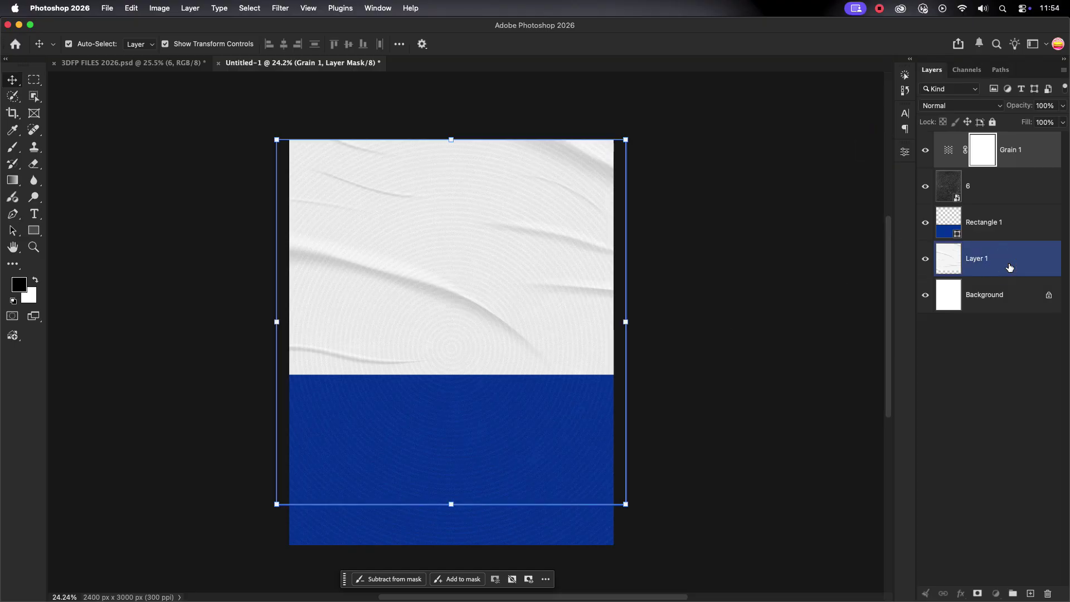
pyautogui.keyDown('shift'); pyautogui.click(1024, 149); pyautogui.keyUp('shift')
pyautogui.press('super+g')
pyautogui.doubleClick(969, 139)
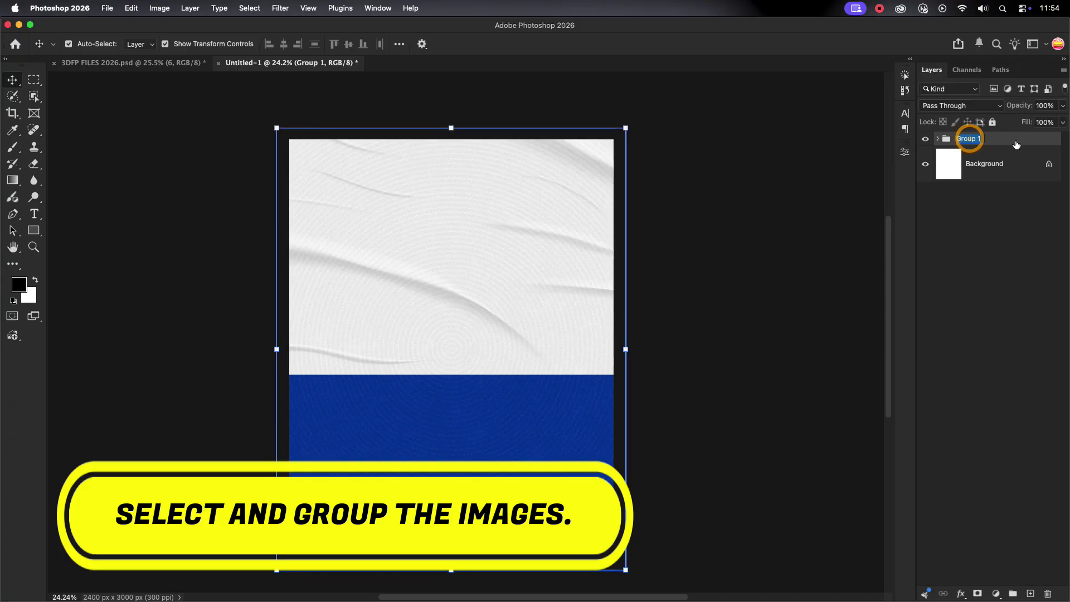
pyautogui.write('BG')
pyautogui.click(987, 261)
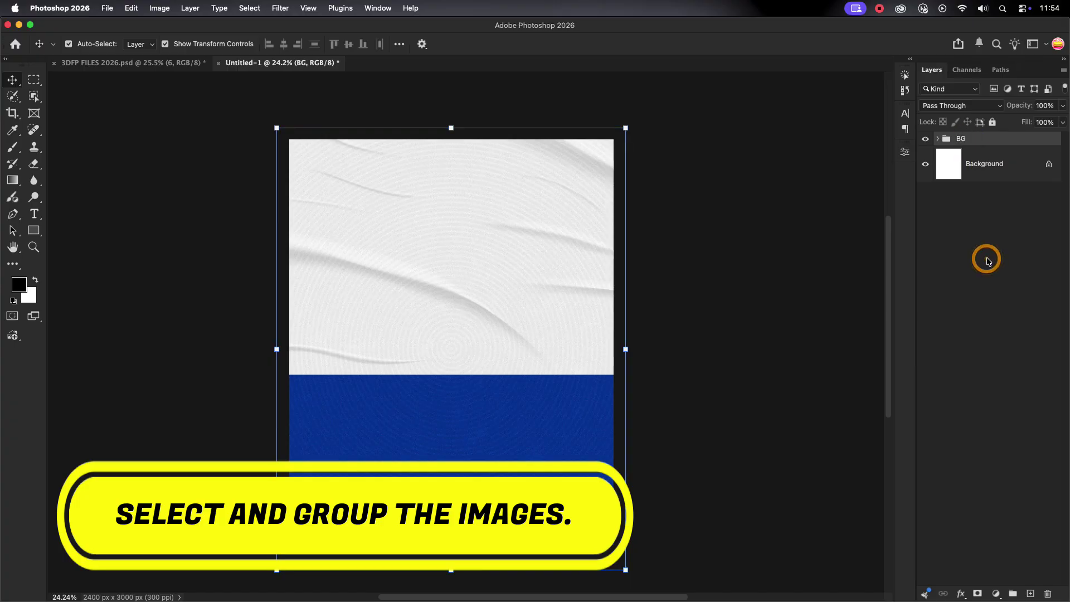
pyautogui.click(992, 122)
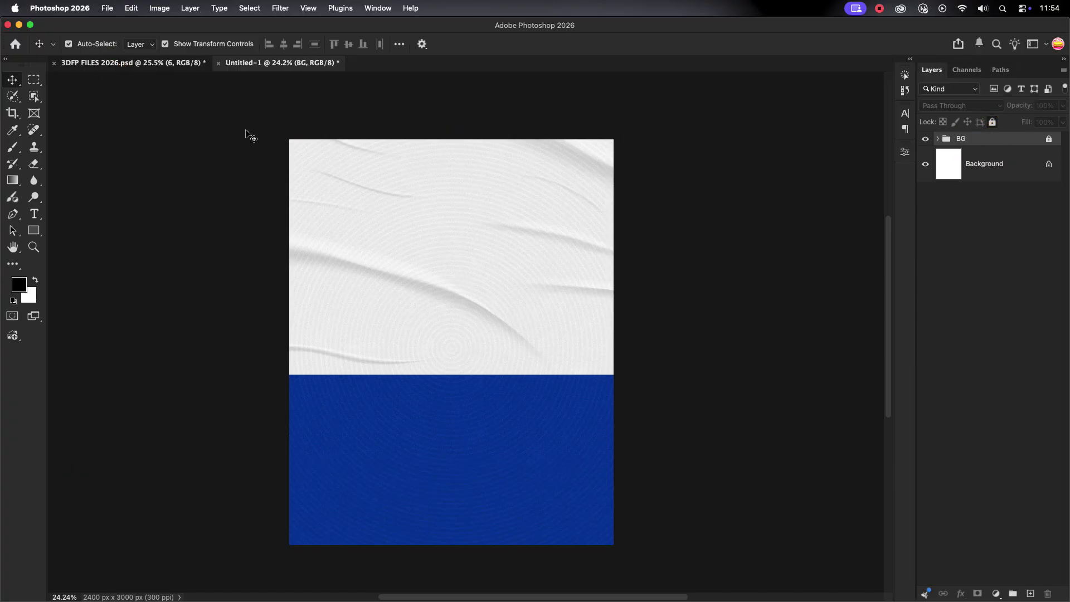
pyautogui.moveTo(299, 306); pyautogui.dragTo(479, 452)
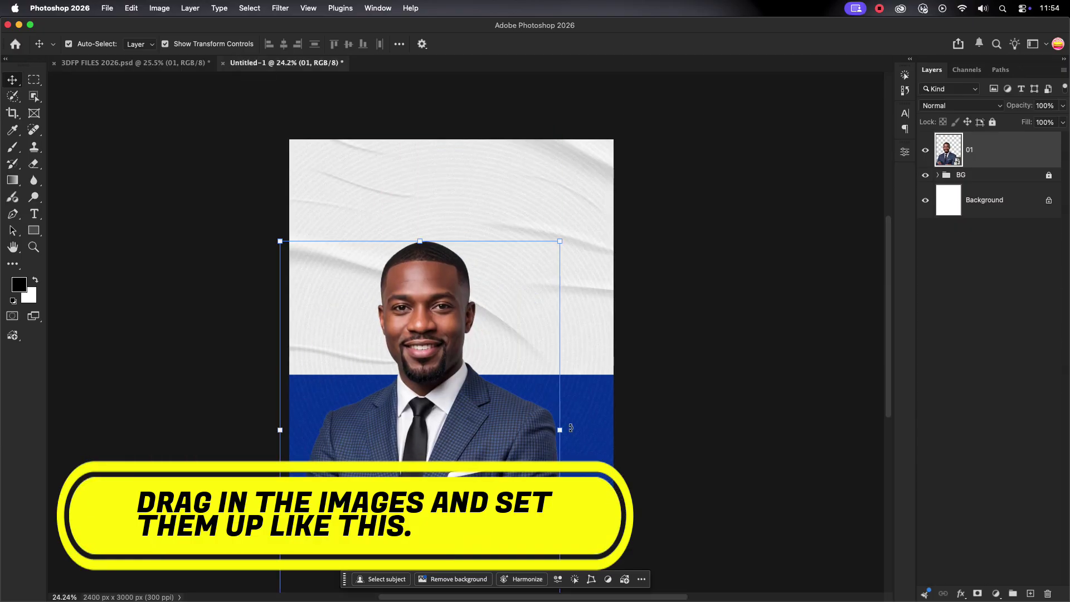
# Shrink and position the man's portrait over the lower poster.
pyautogui.moveTo(567, 430); pyautogui.dragTo(516, 430)
pyautogui.moveTo(425, 433); pyautogui.dragTo(432, 441)
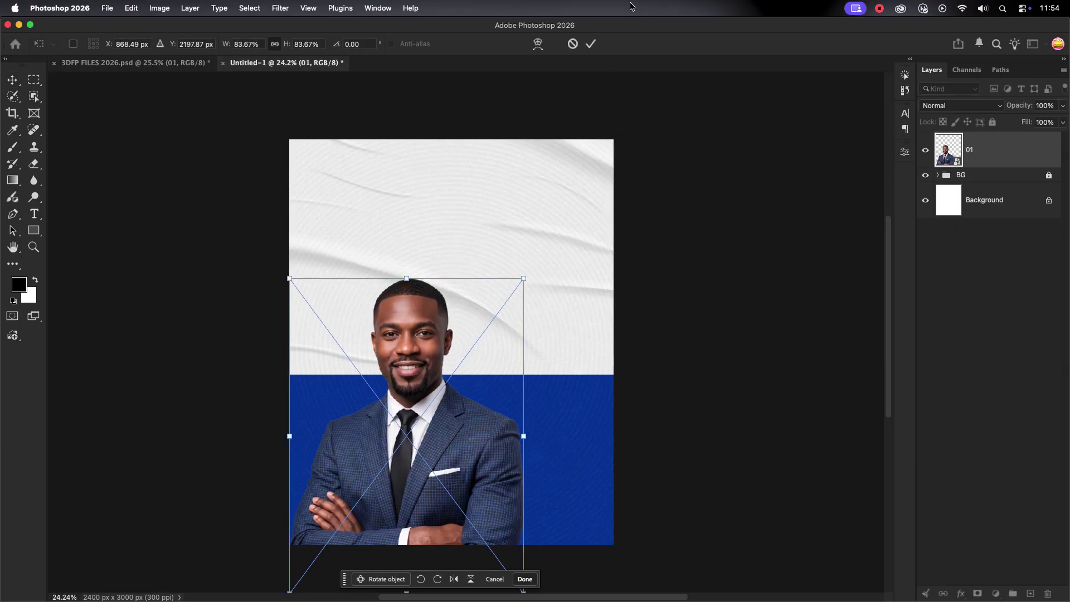
pyautogui.click(591, 44)
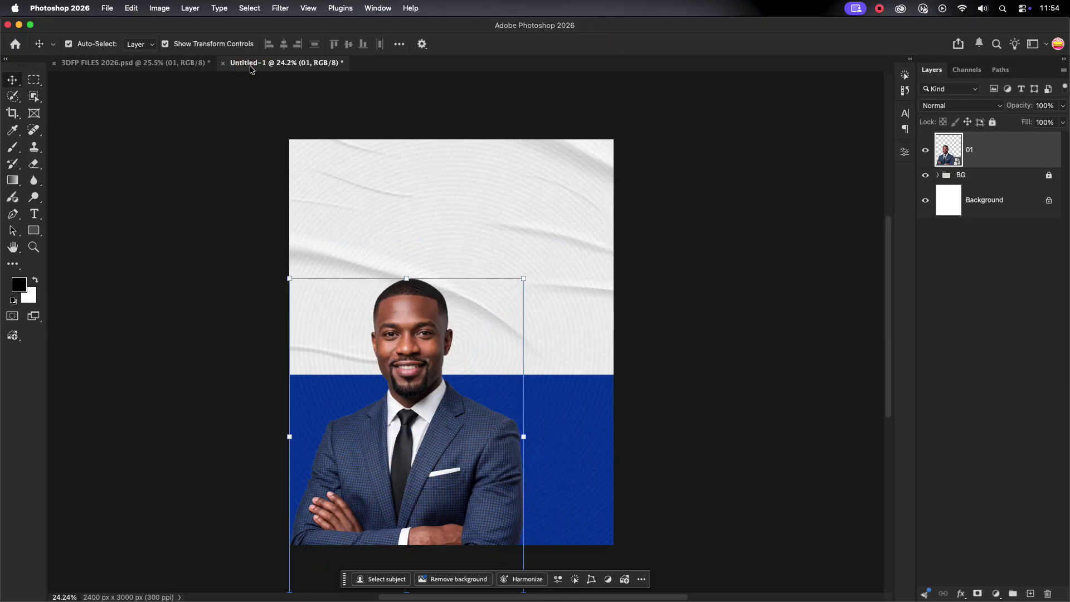
# Bring in the woman's portrait, enlarge it to about 108% and flip it horizontally.
pyautogui.click(182, 66)
pyautogui.moveTo(490, 389); pyautogui.dragTo(452, 334)
pyautogui.moveTo(592, 354); pyautogui.dragTo(563, 349)
pyautogui.moveTo(482, 431); pyautogui.dragTo(507, 450)
pyautogui.click(452, 579)
# Put the man's portrait in front of the woman's, widen it slightly and nudge it left.
pyautogui.moveTo(1016, 195); pyautogui.dragTo(1016, 142)
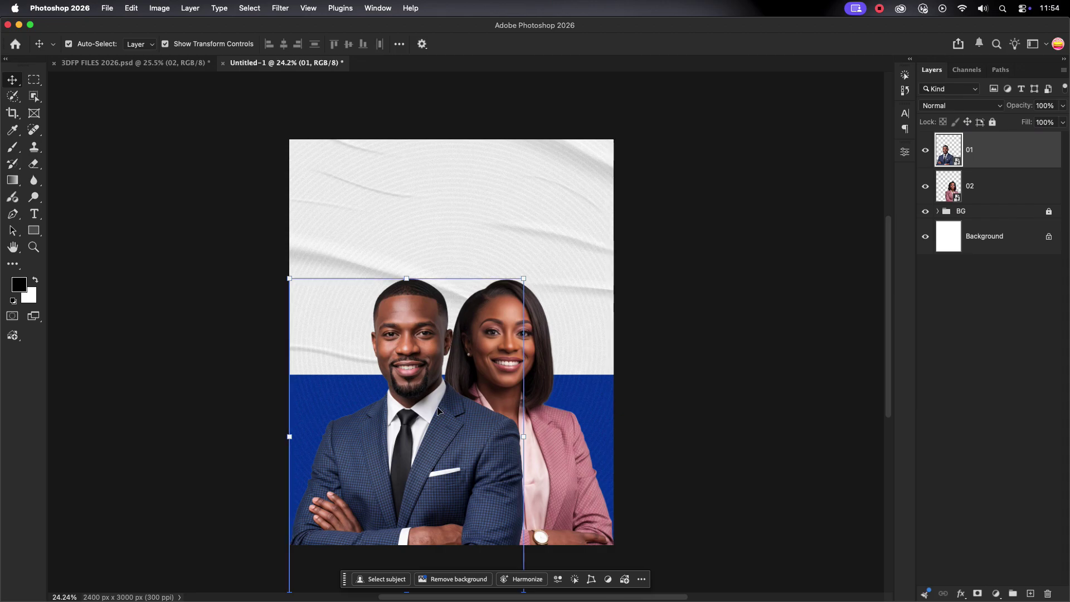
pyautogui.moveTo(525, 437); pyautogui.dragTo(541, 441)
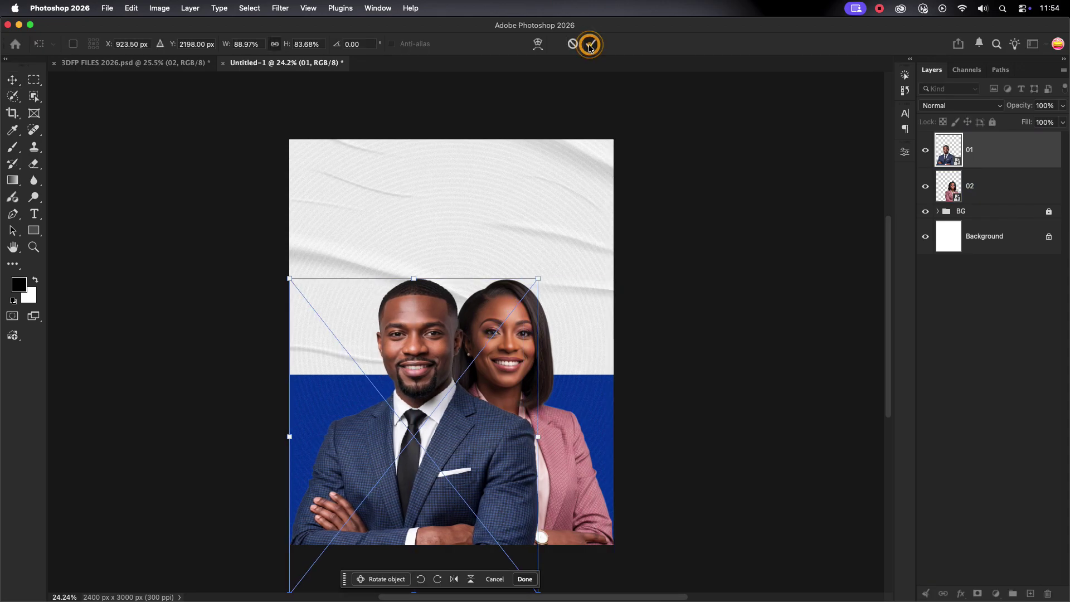
pyautogui.click(590, 47)
pyautogui.moveTo(436, 444); pyautogui.dragTo(437, 443)
pyautogui.click(358, 239)
pyautogui.moveTo(400, 329); pyautogui.dragTo(394, 329)
# Shrink both portraits together to about 88% and shift the man's photo slightly left.
pyautogui.click(484, 334)
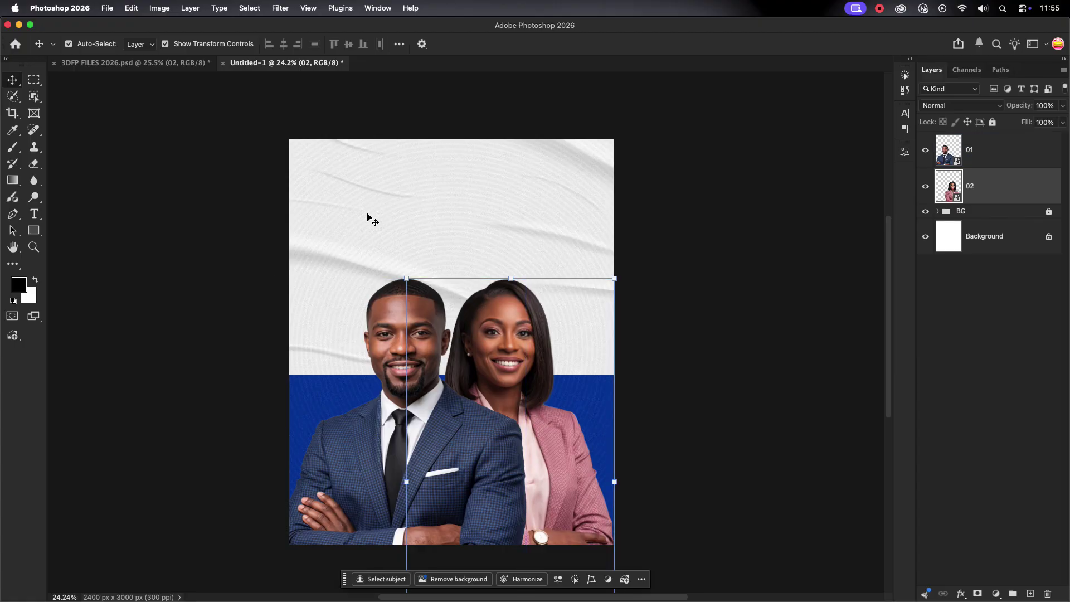
pyautogui.moveTo(367, 218); pyautogui.dragTo(521, 277)
pyautogui.moveTo(614, 481); pyautogui.dragTo(545, 456)
pyautogui.click(621, 44)
pyautogui.click(421, 464)
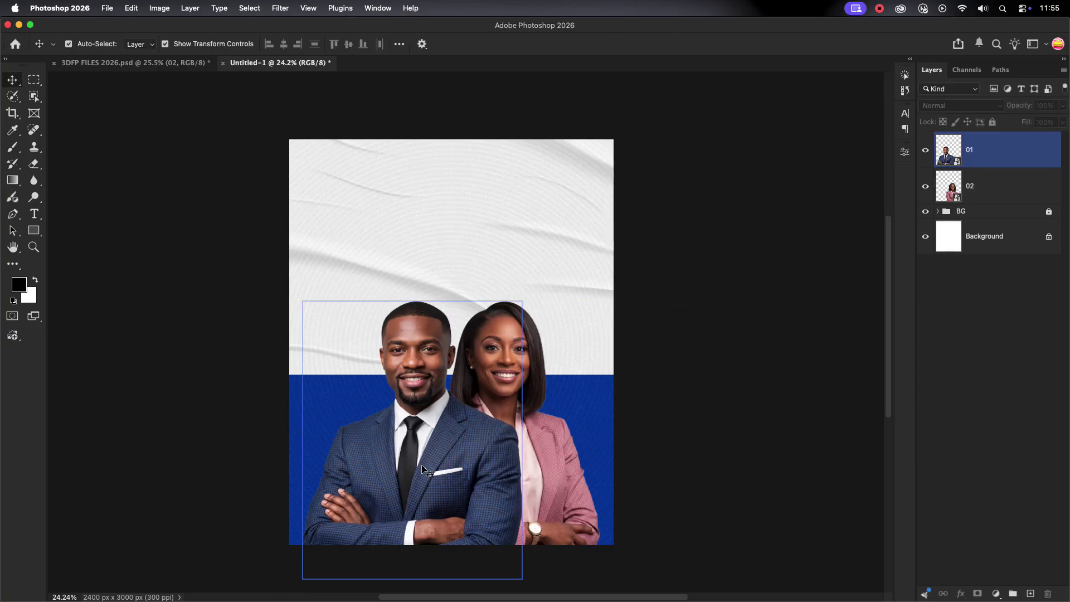
pyautogui.moveTo(432, 464); pyautogui.dragTo(424, 464)
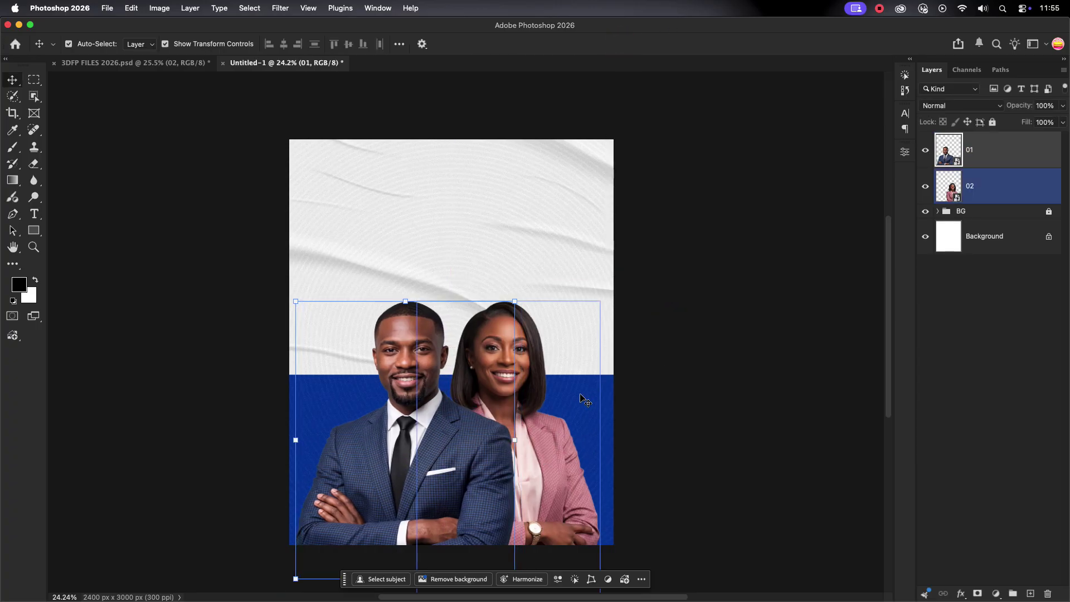
pyautogui.click(670, 370)
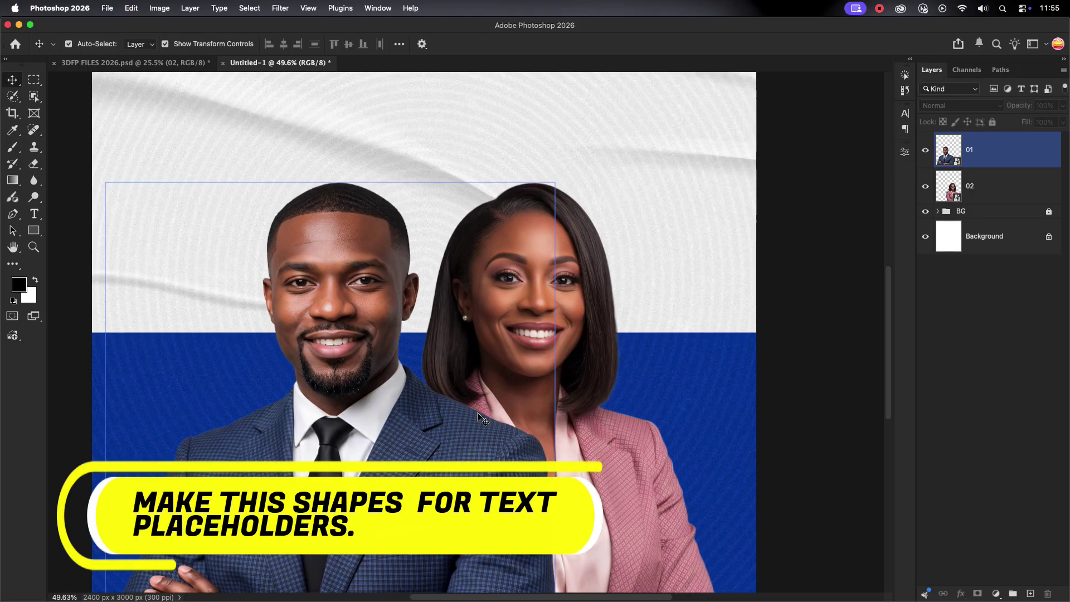
# Draw a wide rectangle across the ministers' arms and round it into a pill.
pyautogui.scroll(3, 686, 348)
pyautogui.click(493, 438)
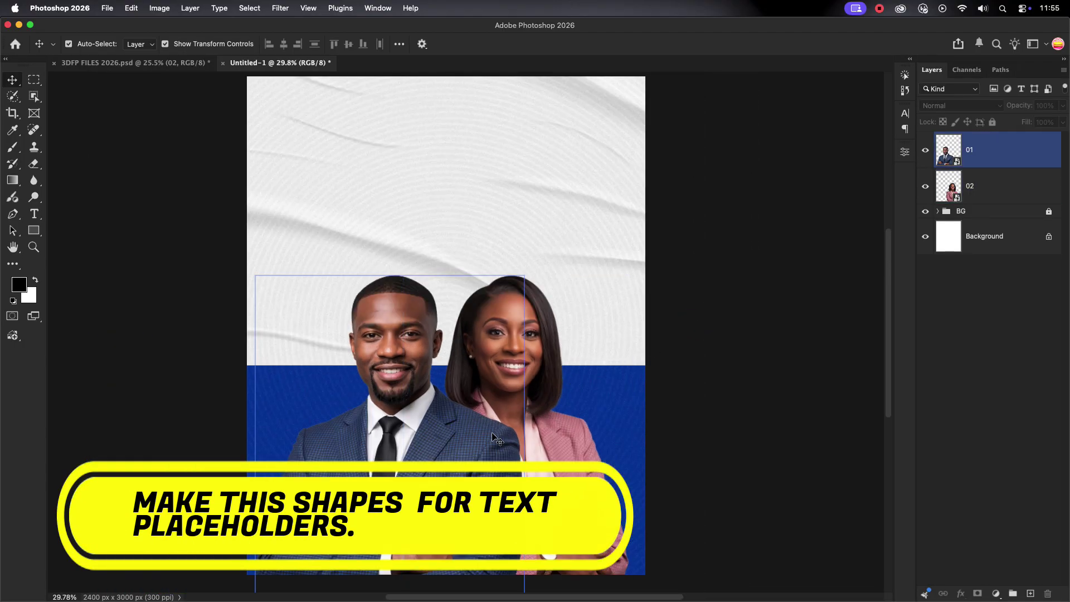
pyautogui.click(489, 446)
pyautogui.scroll(-3, 484, 390)
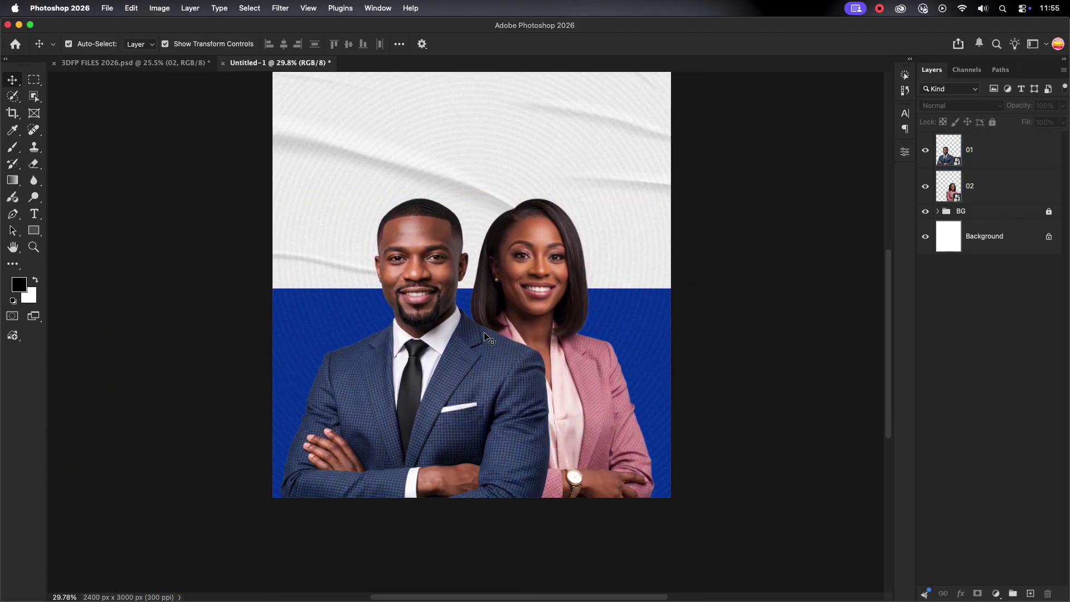
pyautogui.click(34, 230)
pyautogui.moveTo(503, 462); pyautogui.dragTo(619, 476)
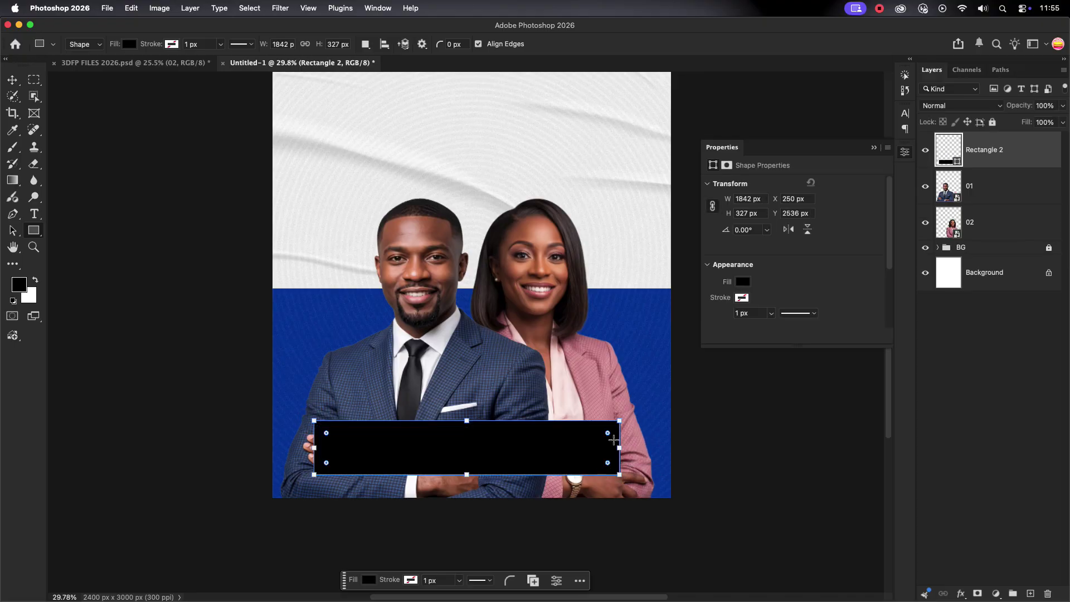
pyautogui.moveTo(561, 444); pyautogui.dragTo(409, 448)
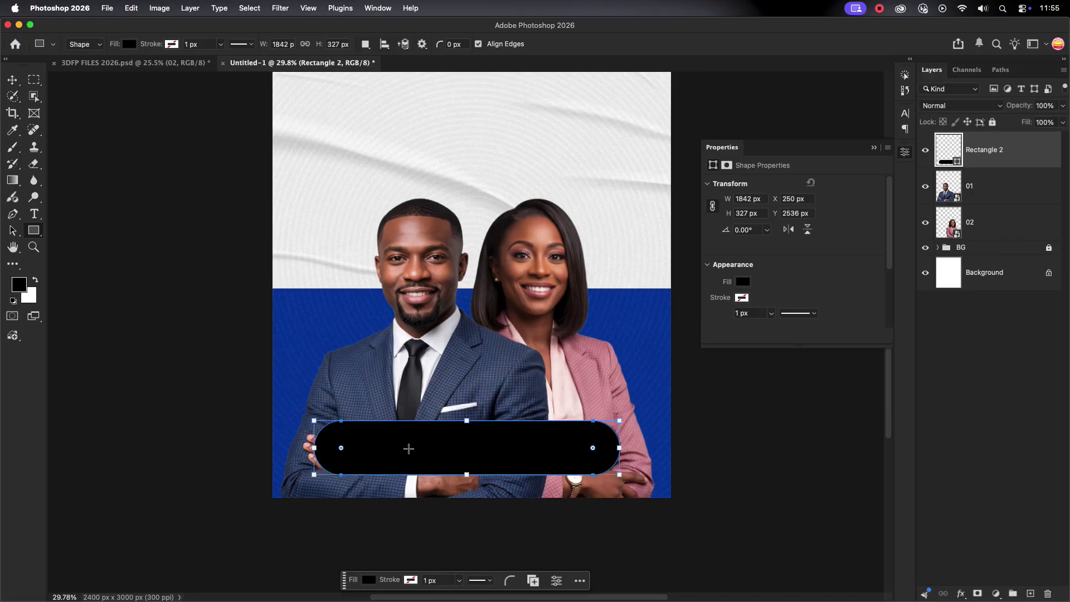
# Draw a small rectangle over the man's shoulder and round it into a pill.
pyautogui.click(12, 80)
pyautogui.click(34, 229)
pyautogui.moveTo(313, 337); pyautogui.dragTo(389, 369)
pyautogui.scroll(5, 351, 352)
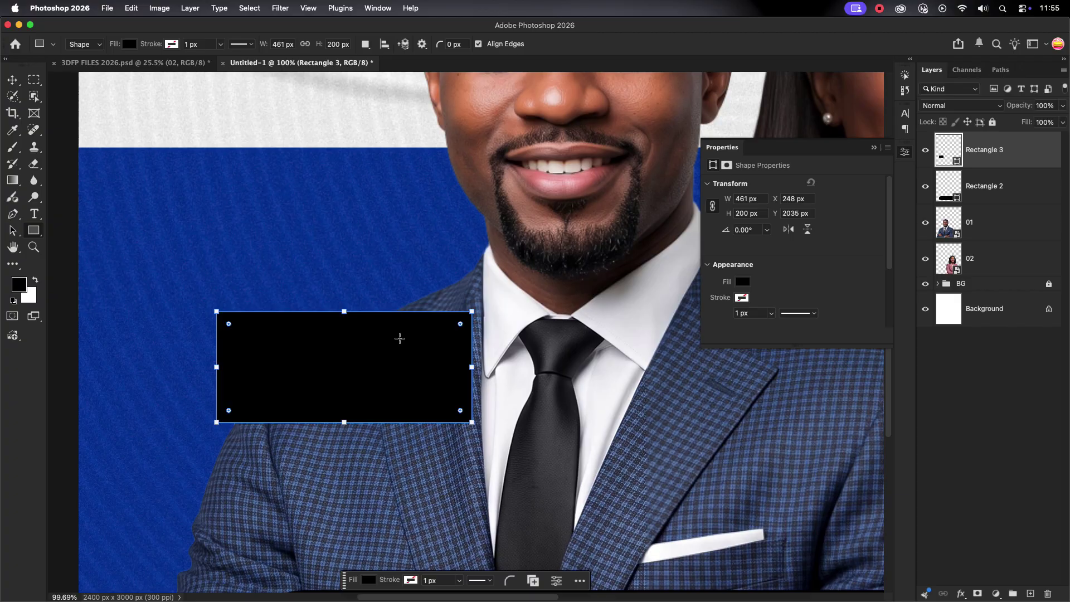
pyautogui.moveTo(456, 328); pyautogui.dragTo(291, 357)
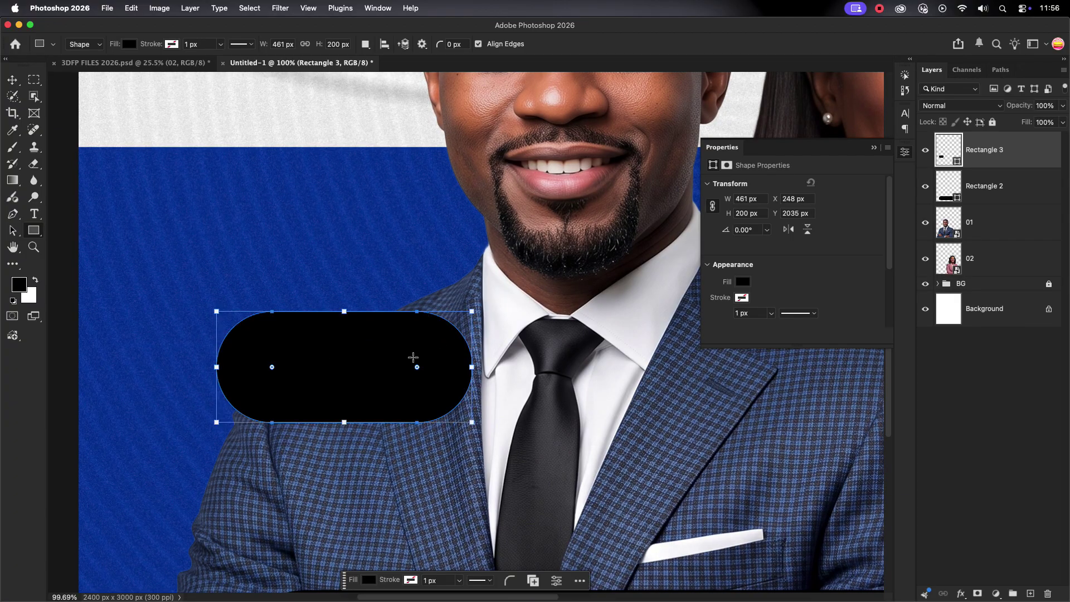
pyautogui.scroll(-4, 413, 357)
pyautogui.click(878, 147)
# Widen and recentre the wide pill, then reposition the small pill.
pyautogui.scroll(-3, 277, 335)
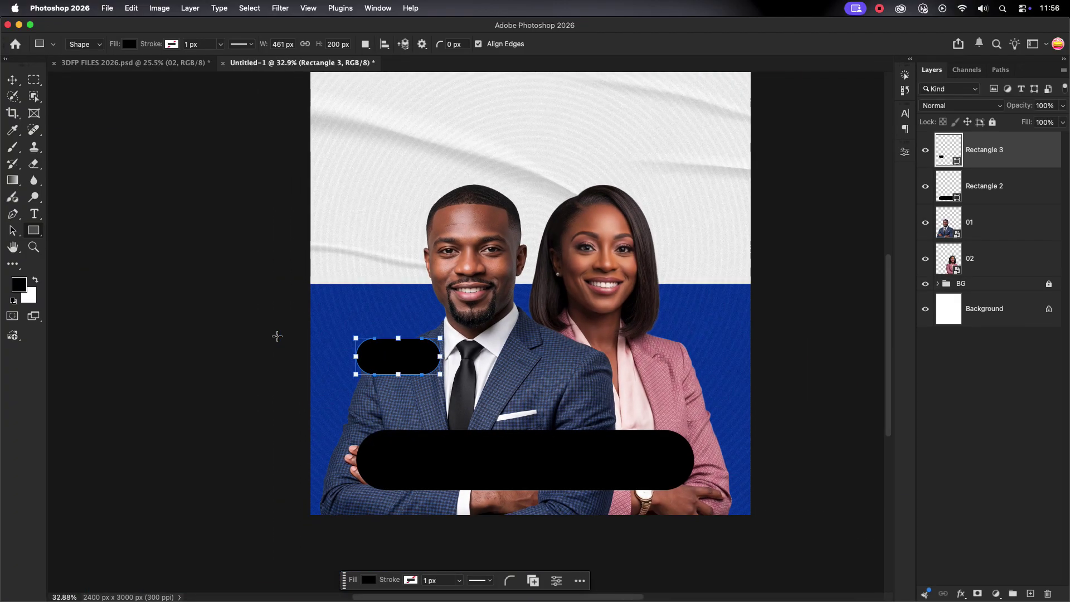
pyautogui.press('v')
pyautogui.click(446, 359)
pyautogui.scroll(2, 446, 359)
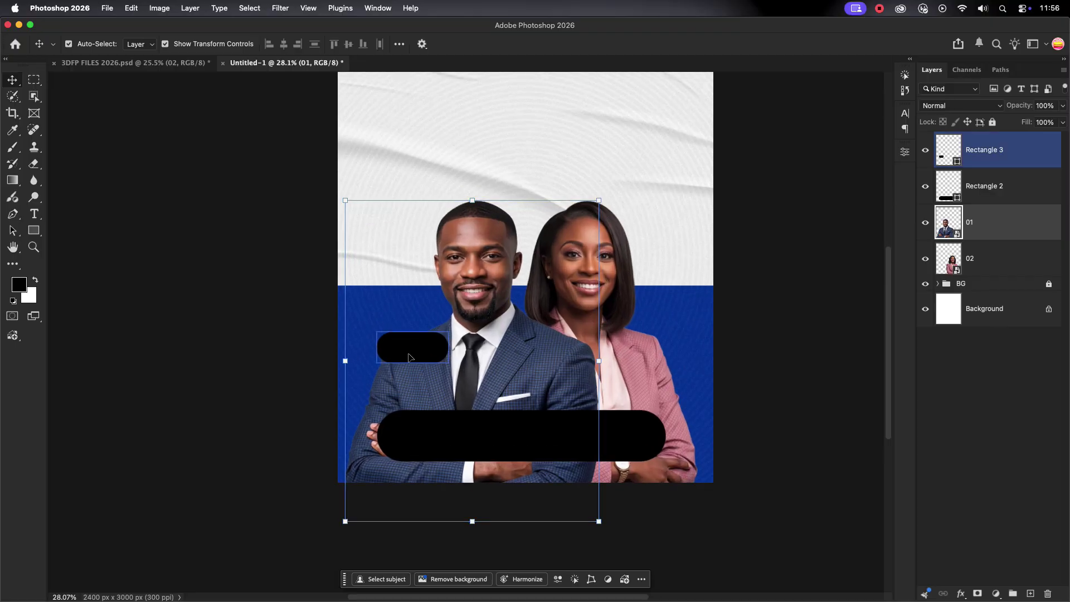
pyautogui.click(413, 351)
pyautogui.click(405, 446)
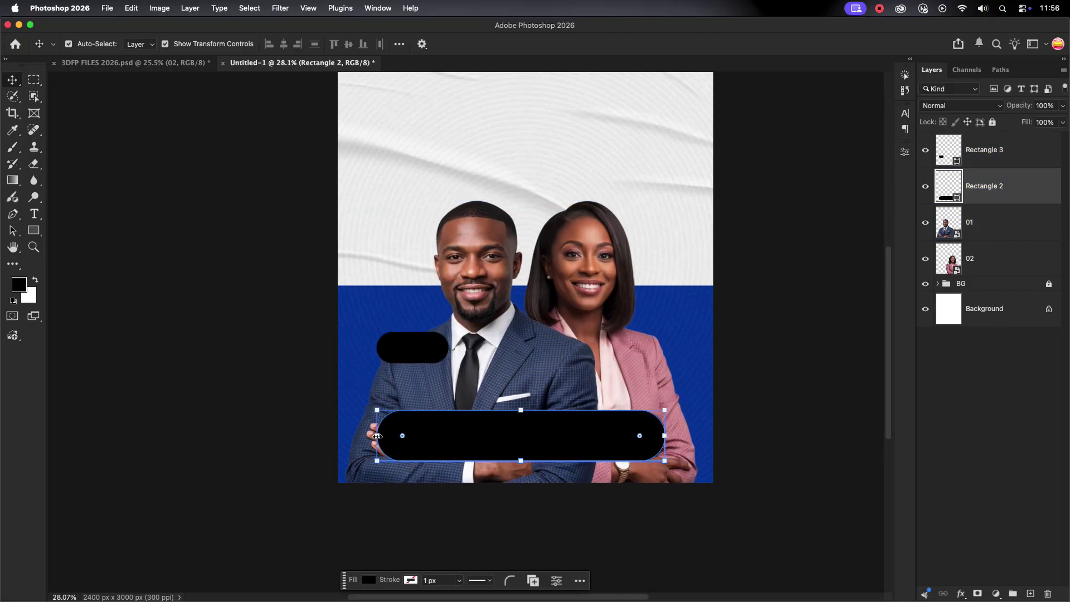
pyautogui.moveTo(377, 435); pyautogui.dragTo(370, 436)
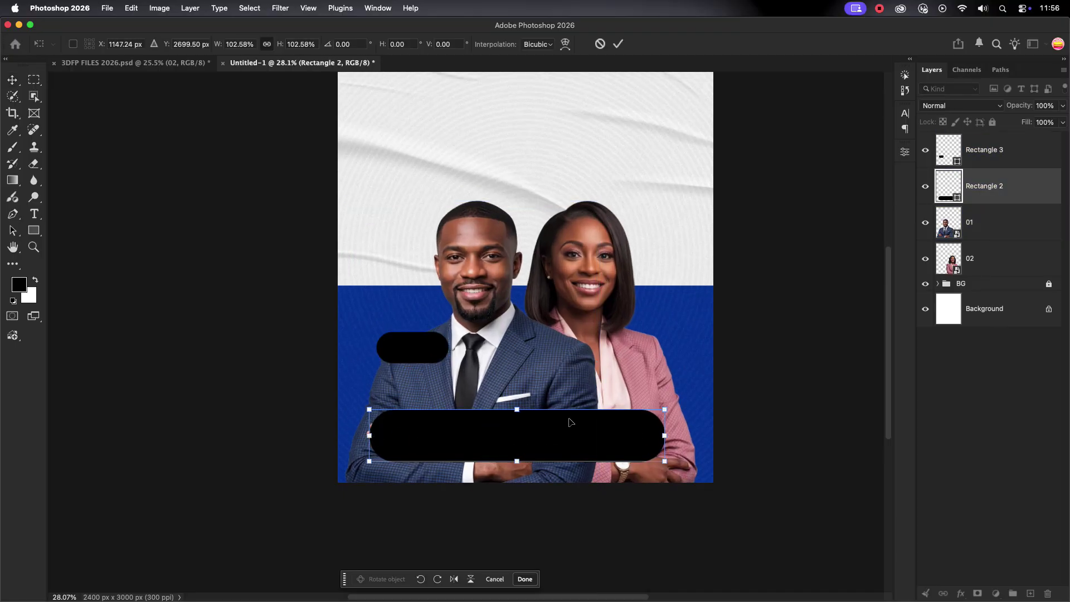
pyautogui.moveTo(582, 435); pyautogui.dragTo(594, 429)
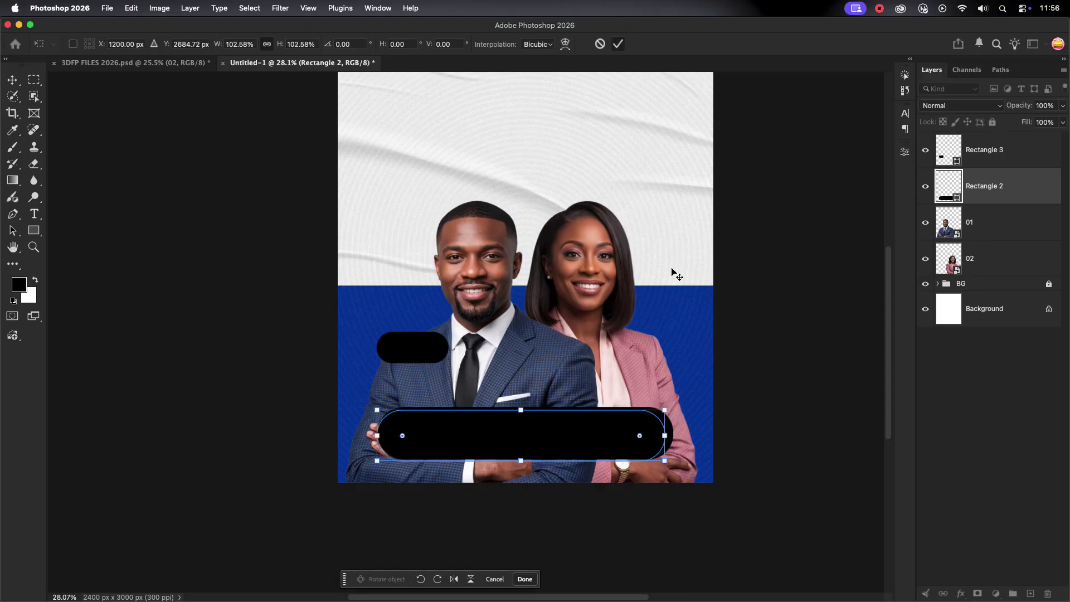
pyautogui.press('Return')
pyautogui.click(463, 363)
pyautogui.click(405, 352)
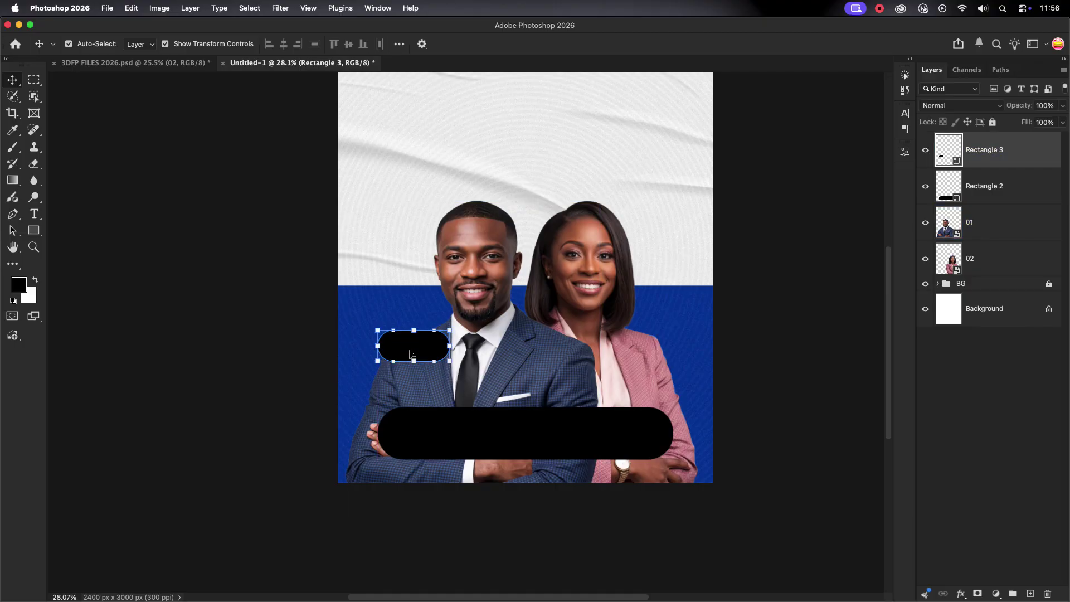
pyautogui.moveTo(410, 354); pyautogui.dragTo(636, 365)
# Fill the wide pill with 00ccff copied from the 3DFP FILES document.
pyautogui.scroll(-1, 676, 334)
pyautogui.click(190, 288)
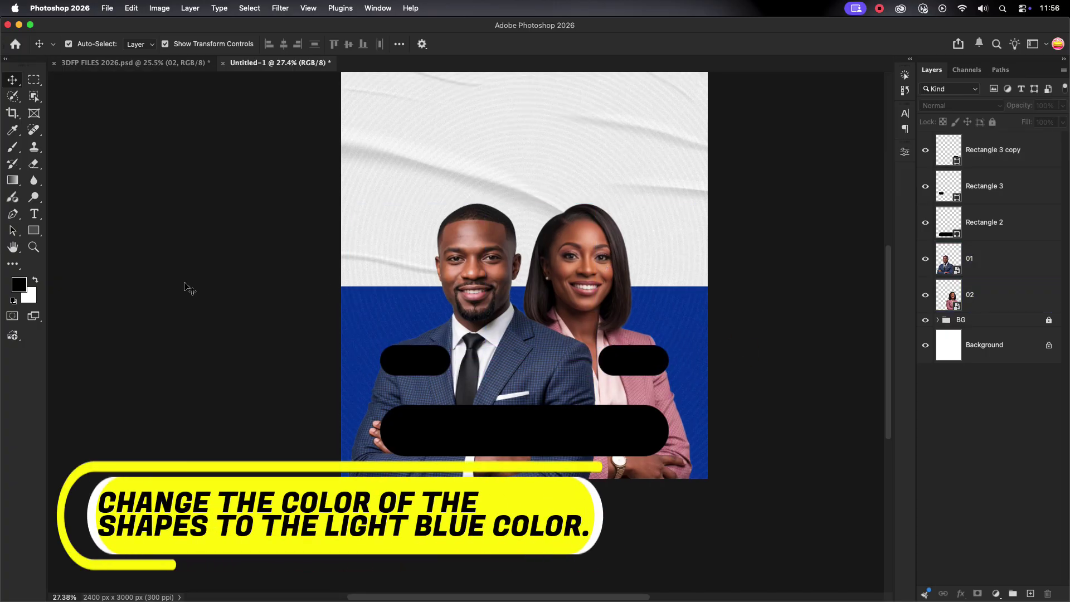
pyautogui.click(136, 62)
pyautogui.doubleClick(343, 170)
pyautogui.rightClick(343, 176)
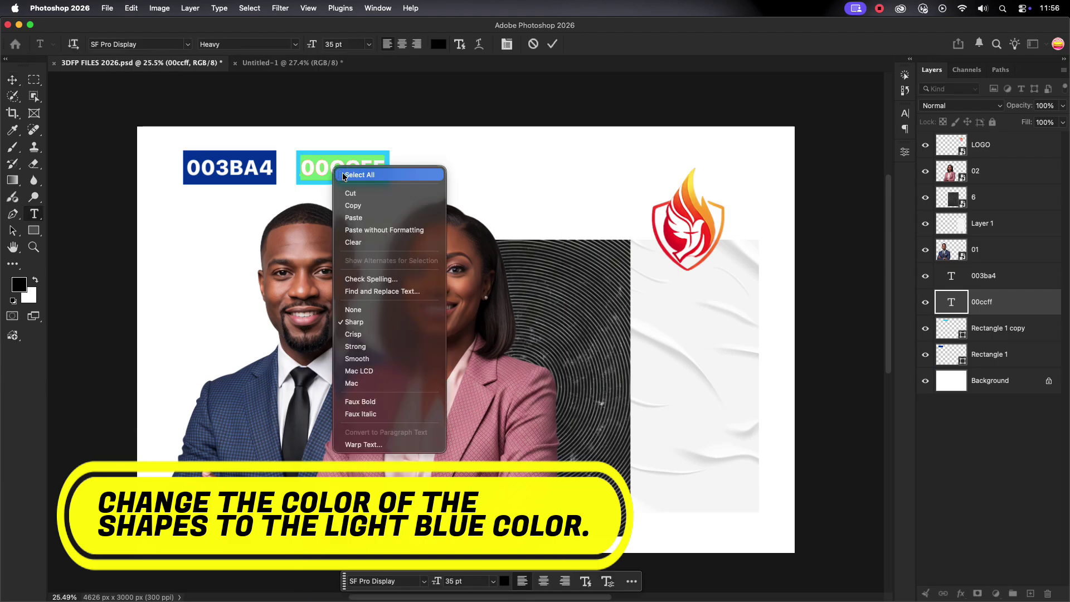
pyautogui.click(369, 205)
pyautogui.click(306, 63)
pyautogui.click(575, 488)
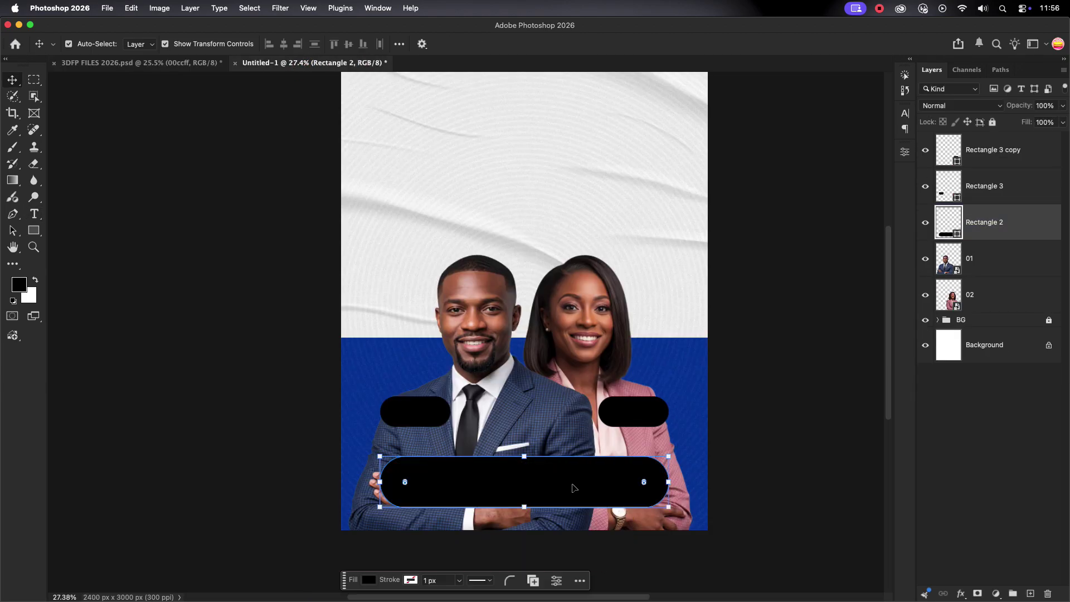
pyautogui.doubleClick(948, 221)
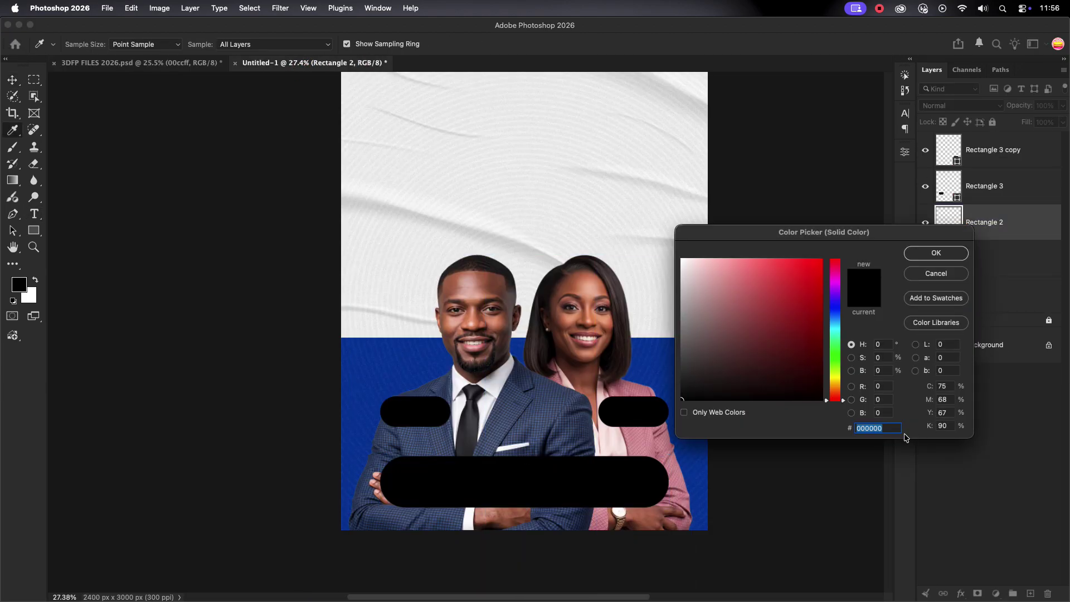
pyautogui.rightClick(877, 428)
pyautogui.click(893, 481)
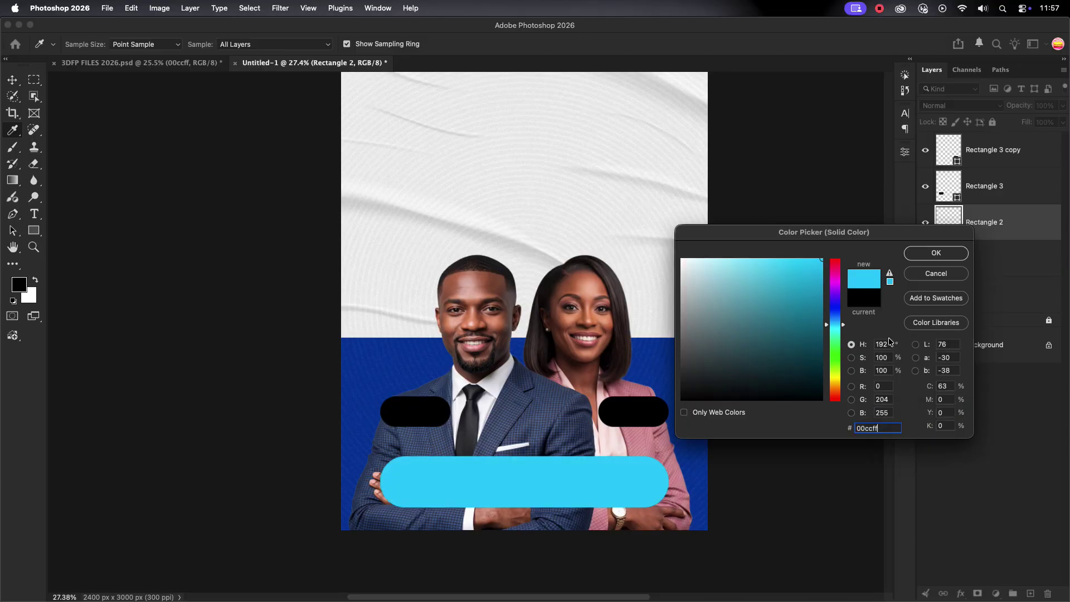
pyautogui.click(929, 252)
# Fill the right and left small pills with the same light blue 00ccff.
pyautogui.press('v')
pyautogui.click(634, 412)
pyautogui.doubleClick(951, 152)
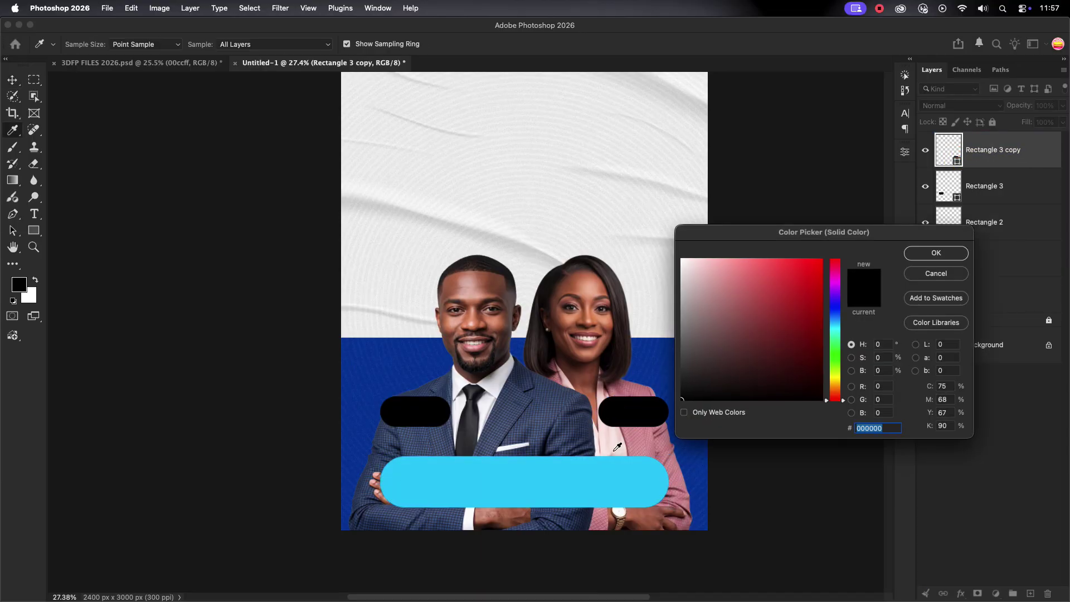
pyautogui.click(613, 473)
pyautogui.click(936, 253)
pyautogui.press('v')
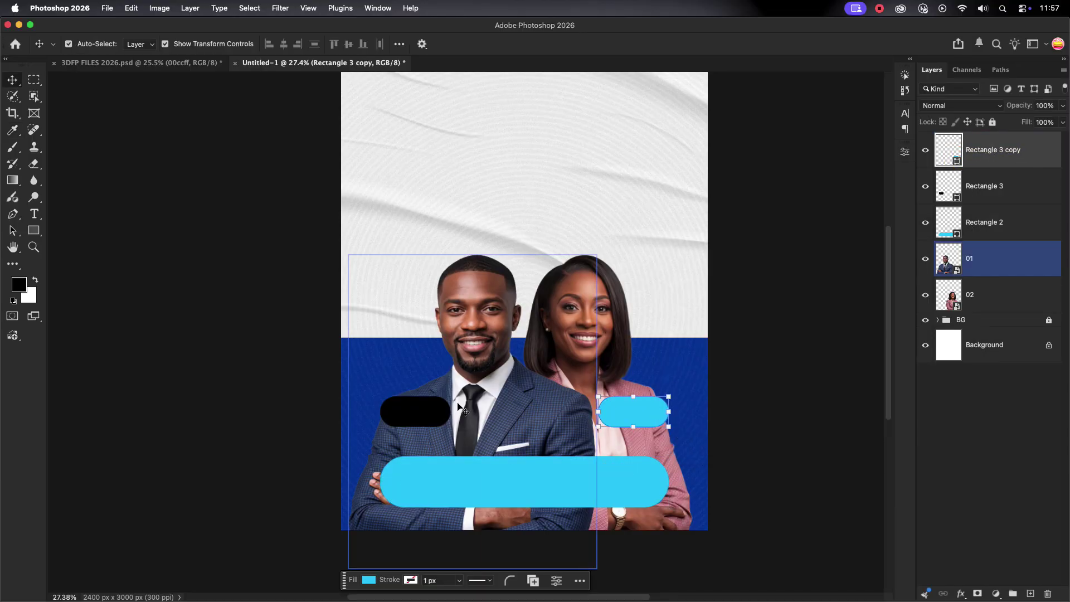
pyautogui.click(415, 411)
pyautogui.click(966, 159)
pyautogui.doubleClick(964, 160)
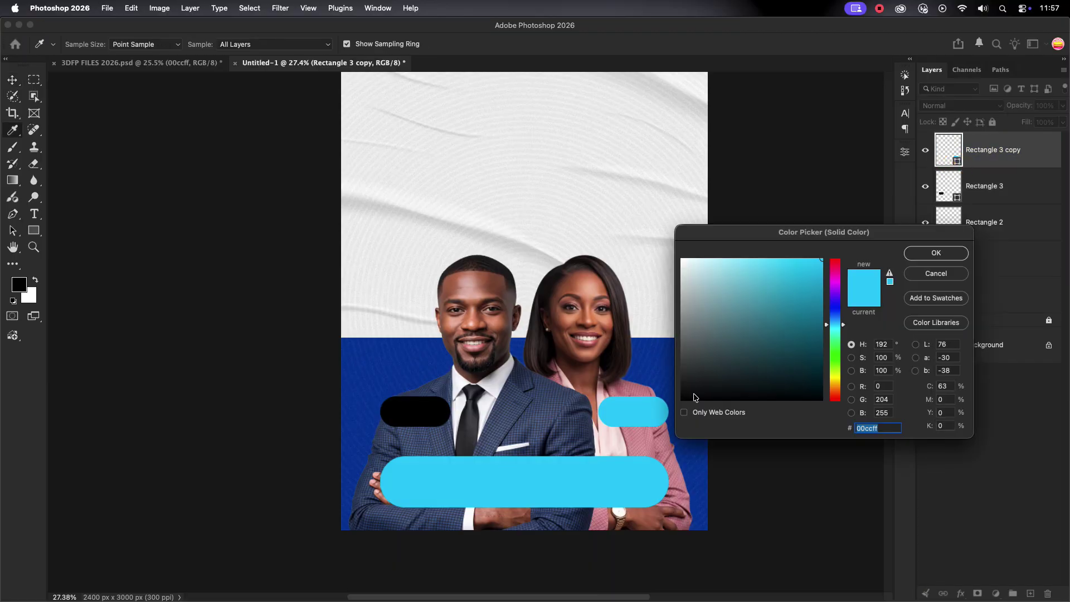
pyautogui.click(919, 249)
pyautogui.click(951, 185)
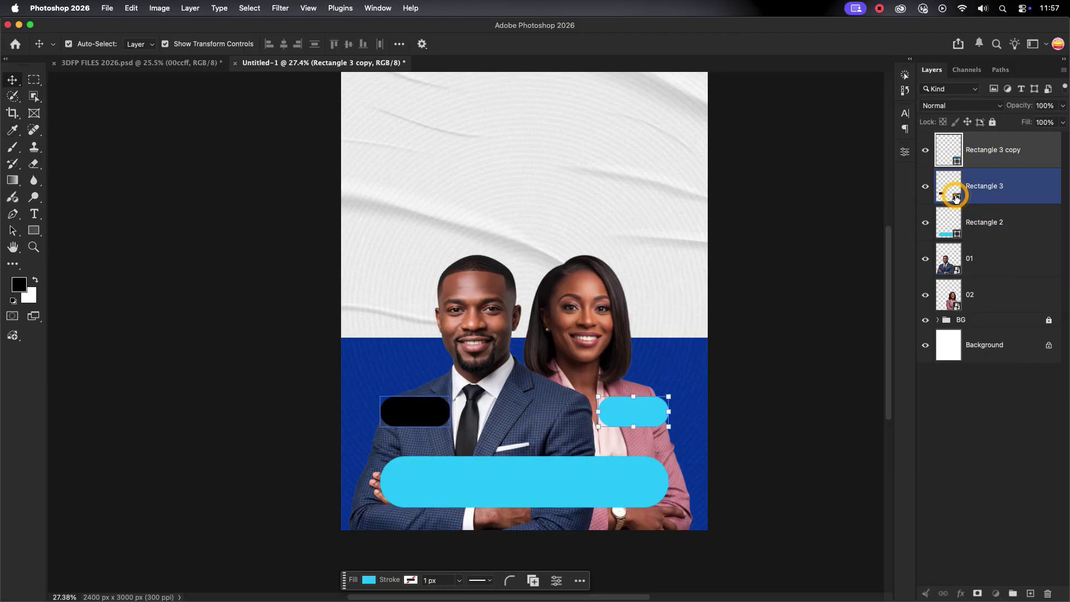
pyautogui.doubleClick(950, 186)
pyautogui.click(567, 475)
pyautogui.click(935, 252)
# Widen the left small pill to the right and the right small pill to the left.
pyautogui.scroll(-3, 784, 339)
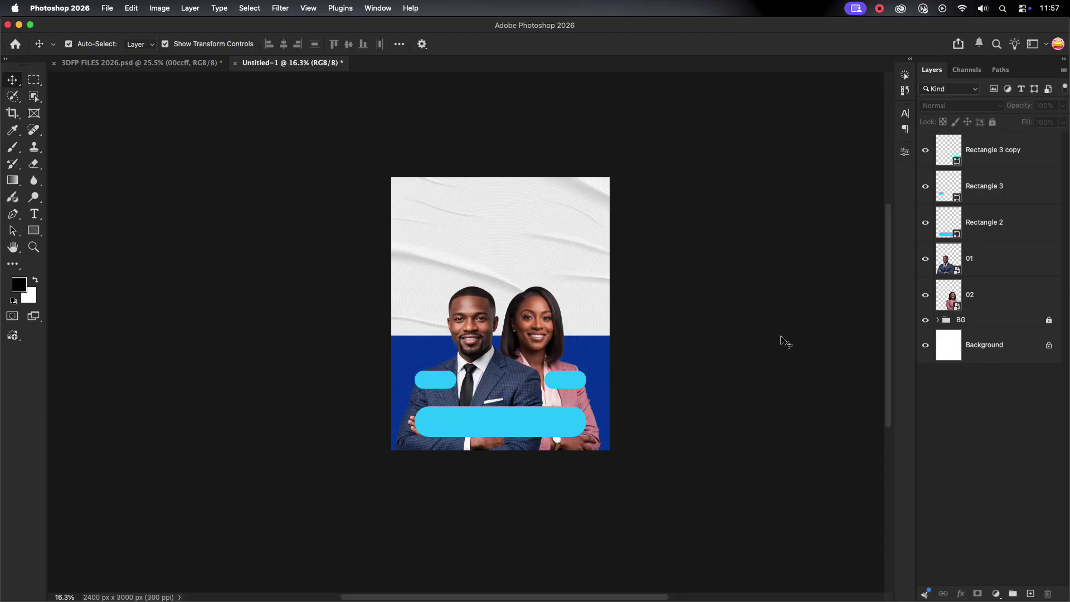
pyautogui.click(557, 357)
pyautogui.scroll(1, 501, 390)
pyautogui.click(451, 429)
pyautogui.scroll(8, 450, 429)
pyautogui.click(404, 368)
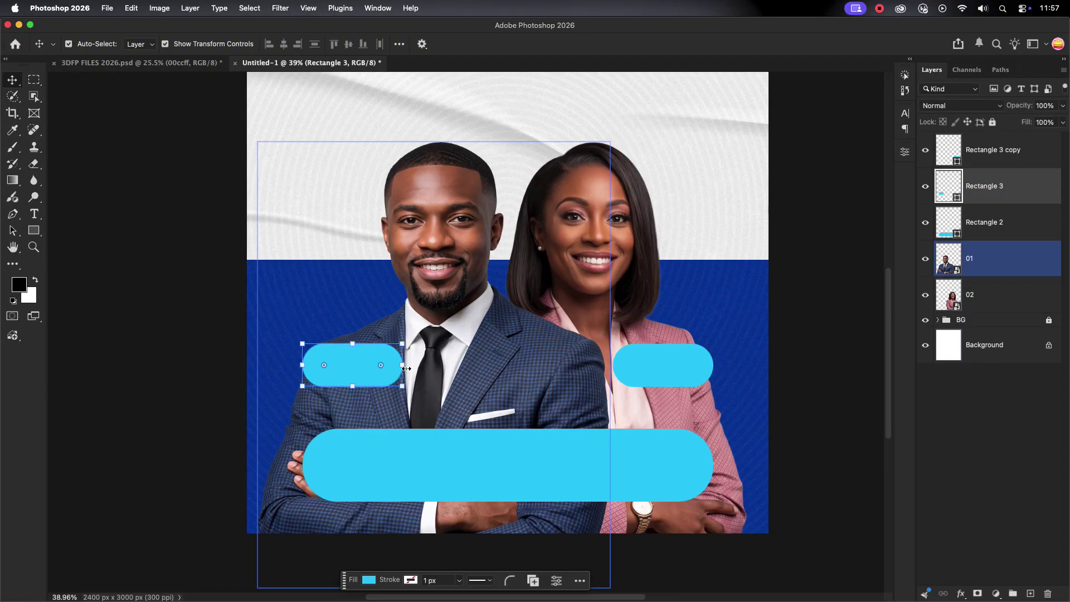
pyautogui.hotkey('ctrl', 't')
pyautogui.moveTo(403, 365); pyautogui.dragTo(419, 366)
pyautogui.press('Return')
pyautogui.click(681, 363)
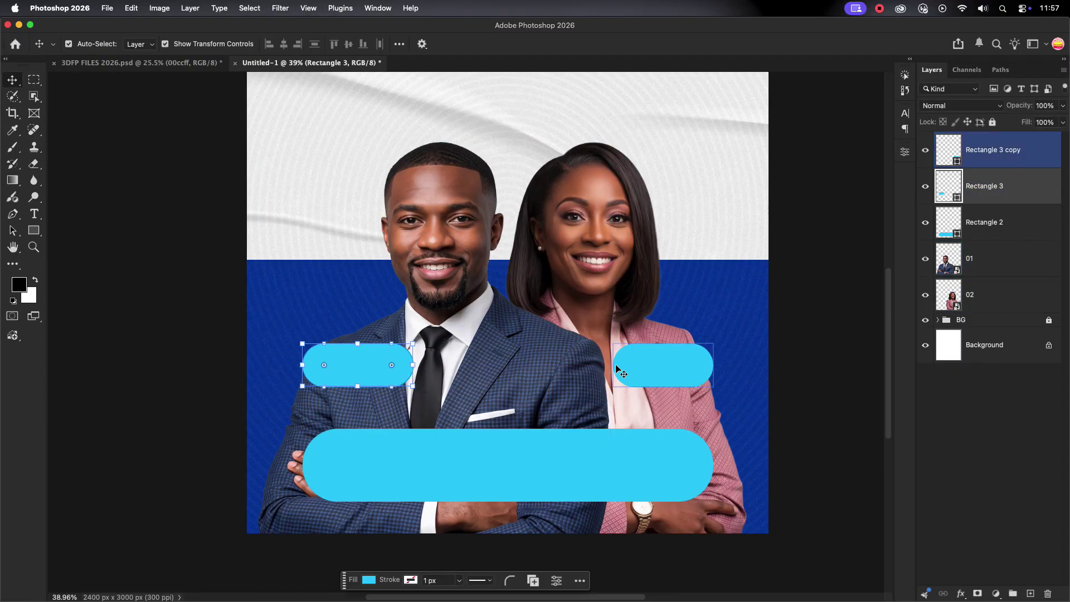
pyautogui.moveTo(613, 365); pyautogui.dragTo(599, 365)
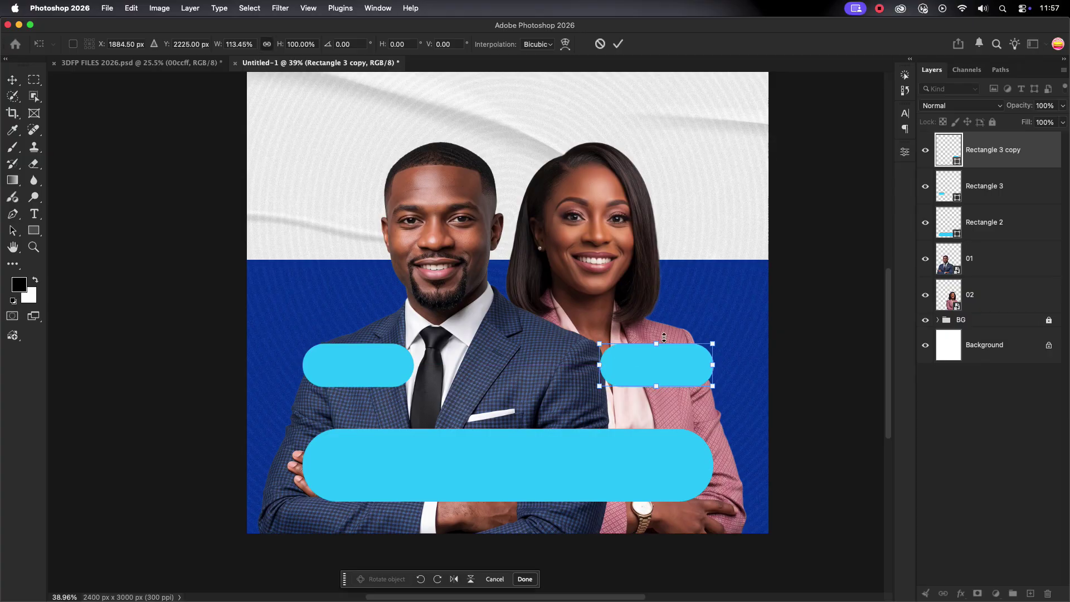
pyautogui.click(620, 44)
pyautogui.scroll(-4, 802, 234)
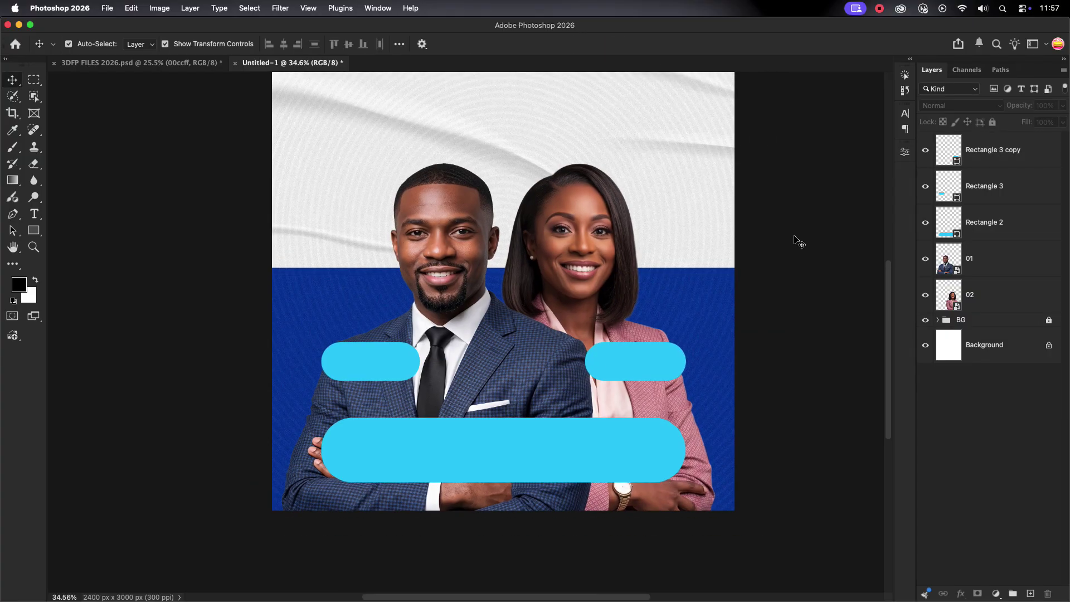
# Group the three pill rectangle layers into a group named SHAPES.
pyautogui.scroll(2, 489, 246)
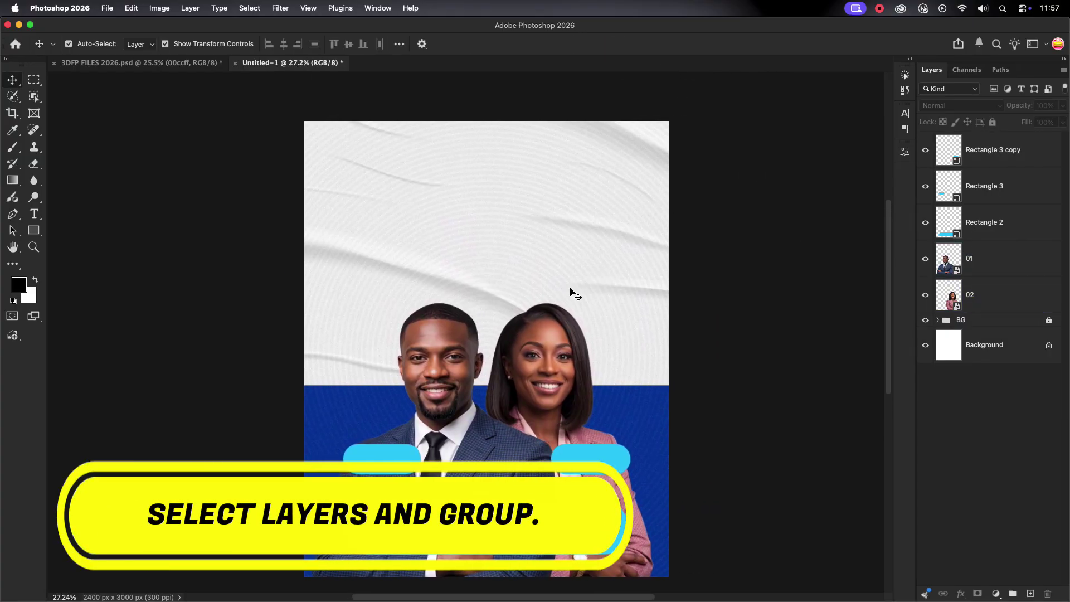
pyautogui.click(1004, 251)
pyautogui.click(1001, 223)
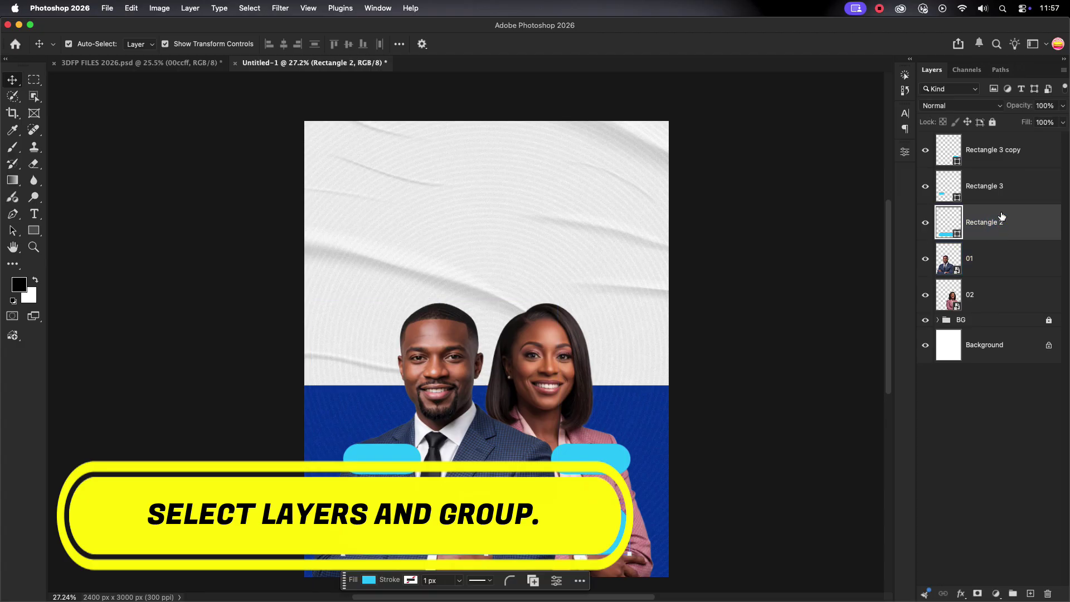
pyautogui.keyDown('shift'); pyautogui.click(1006, 157); pyautogui.keyUp('shift')
pyautogui.moveTo(1005, 152); pyautogui.dragTo(1016, 591)
pyautogui.click(969, 139)
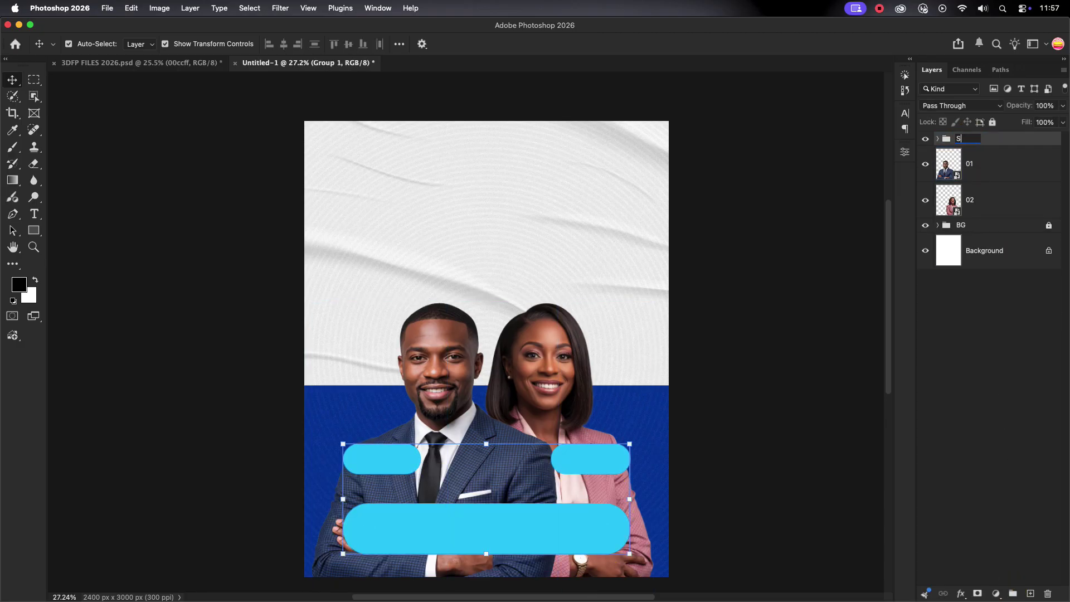
pyautogui.write('SHAPES')
pyautogui.press('Return')
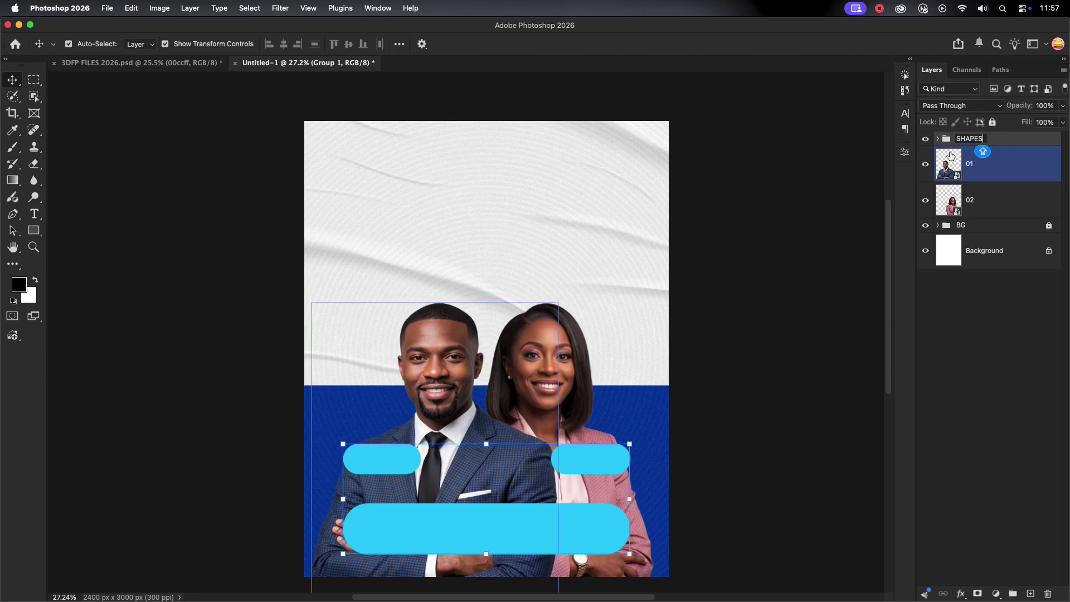
# Group photo layers 01 and 02, name the group MINISTERS, and lock it.
pyautogui.click(1009, 170)
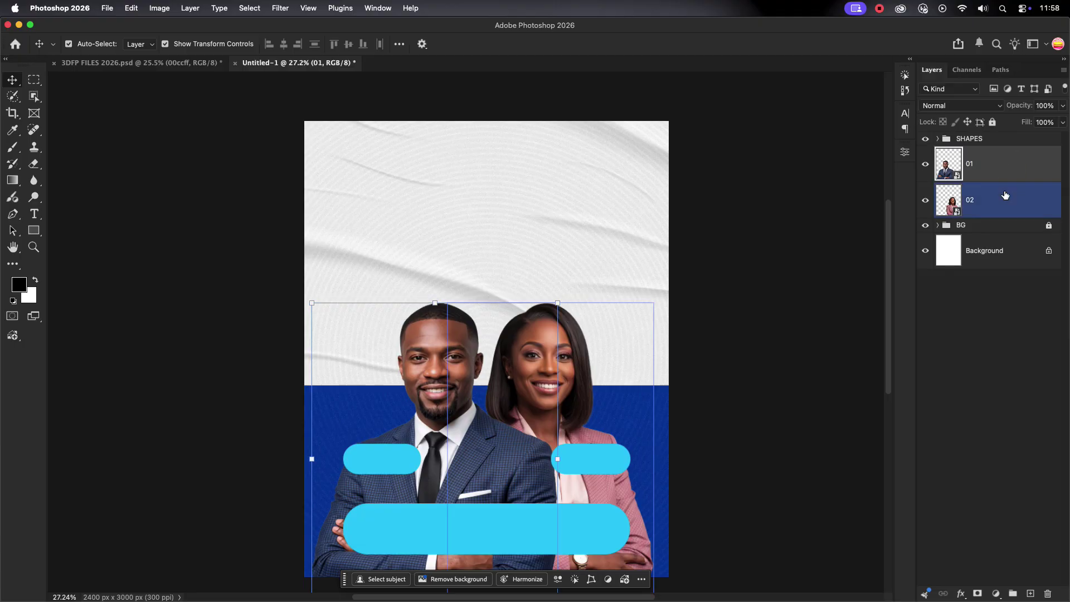
pyautogui.keyDown('shift'); pyautogui.click(1006, 195); pyautogui.keyUp('shift')
pyautogui.click(1011, 594)
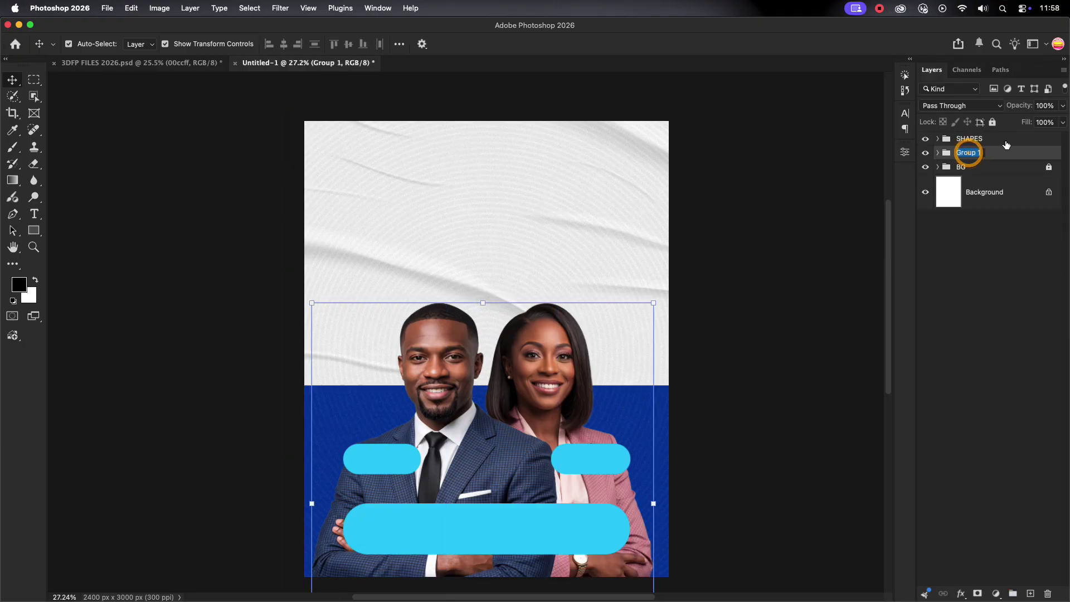
pyautogui.write('MINSITERS')
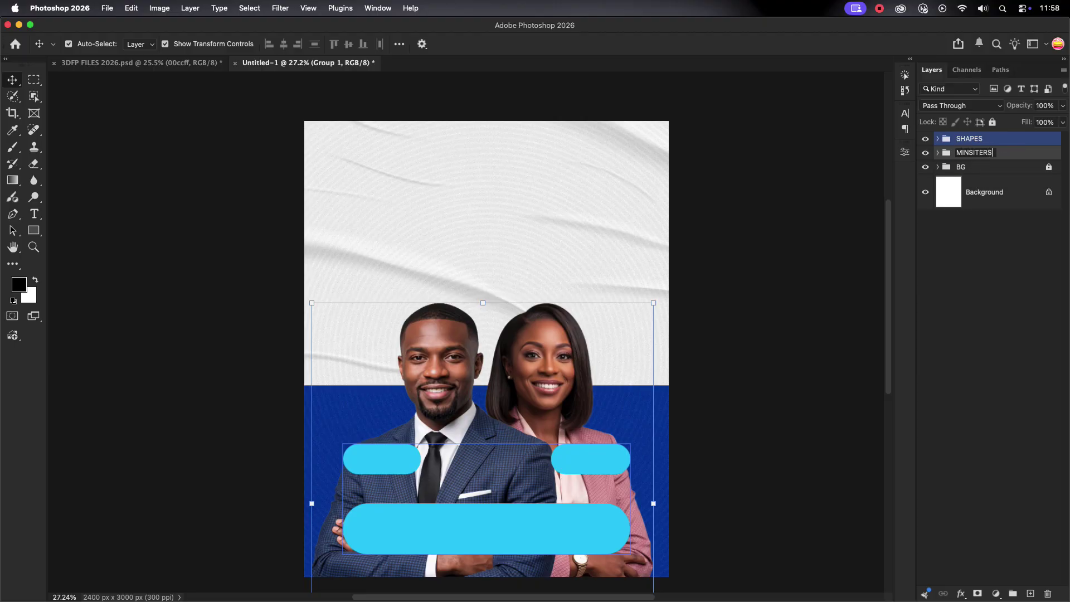
pyautogui.click(945, 156)
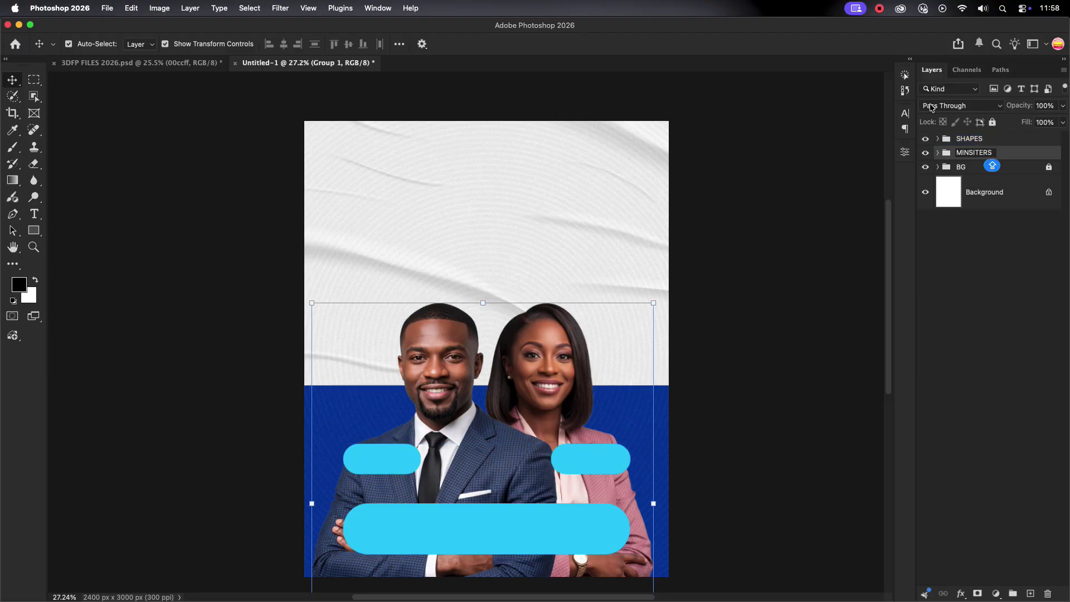
pyautogui.click(981, 153)
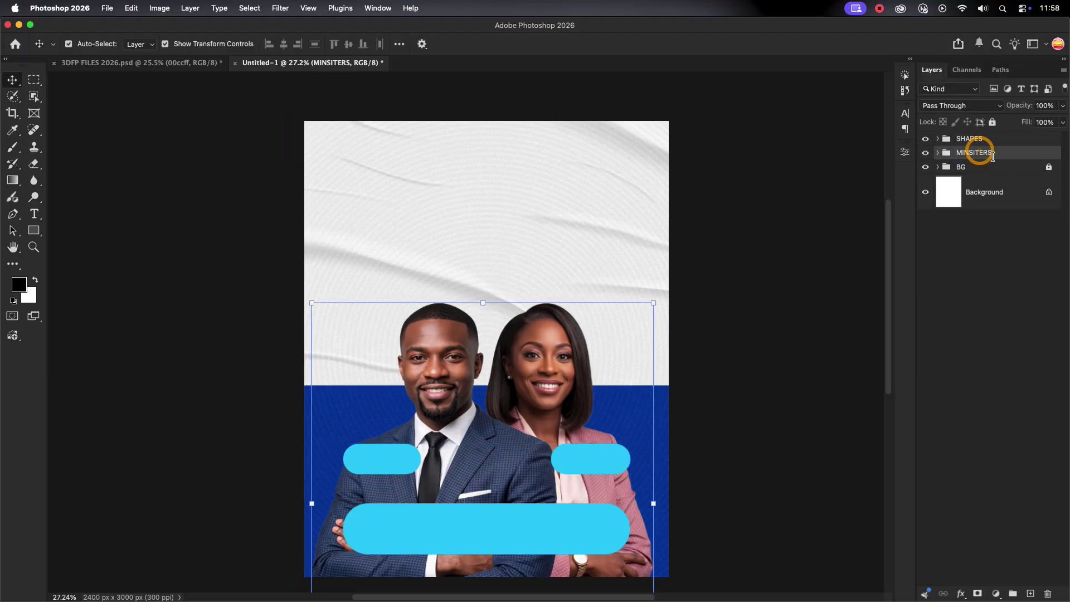
pyautogui.write('MINISTER')
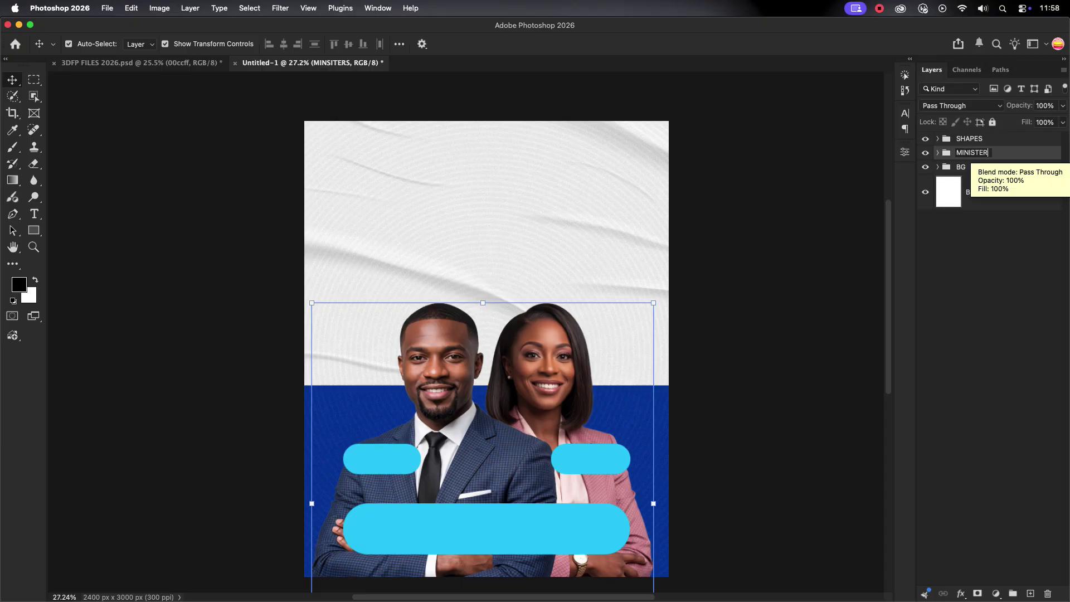
pyautogui.write('S')
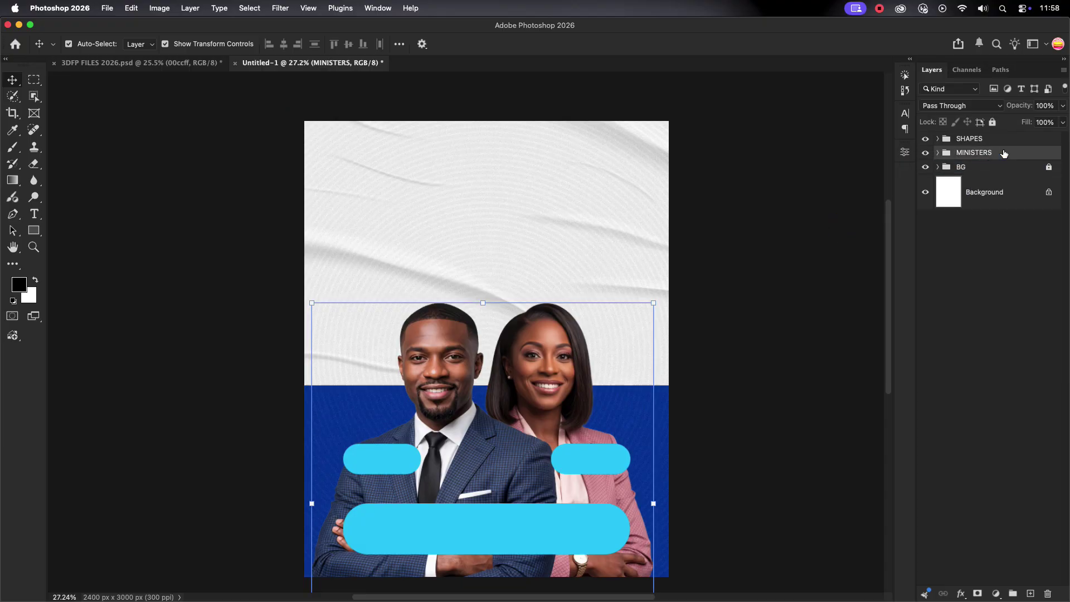
pyautogui.click(993, 122)
pyautogui.click(502, 228)
pyautogui.scroll(-1, 509, 226)
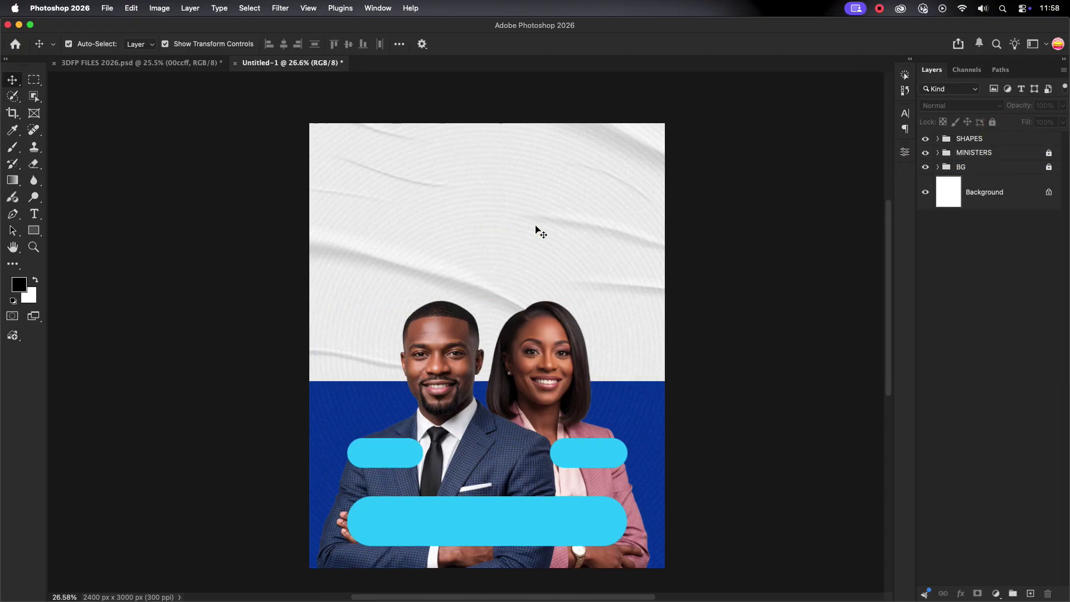
# Add a large '3' in Robinco Regular at the poster's upper left.
pyautogui.scroll(-1, 535, 228)
pyautogui.press('t')
pyautogui.click(388, 195)
pyautogui.write('3')
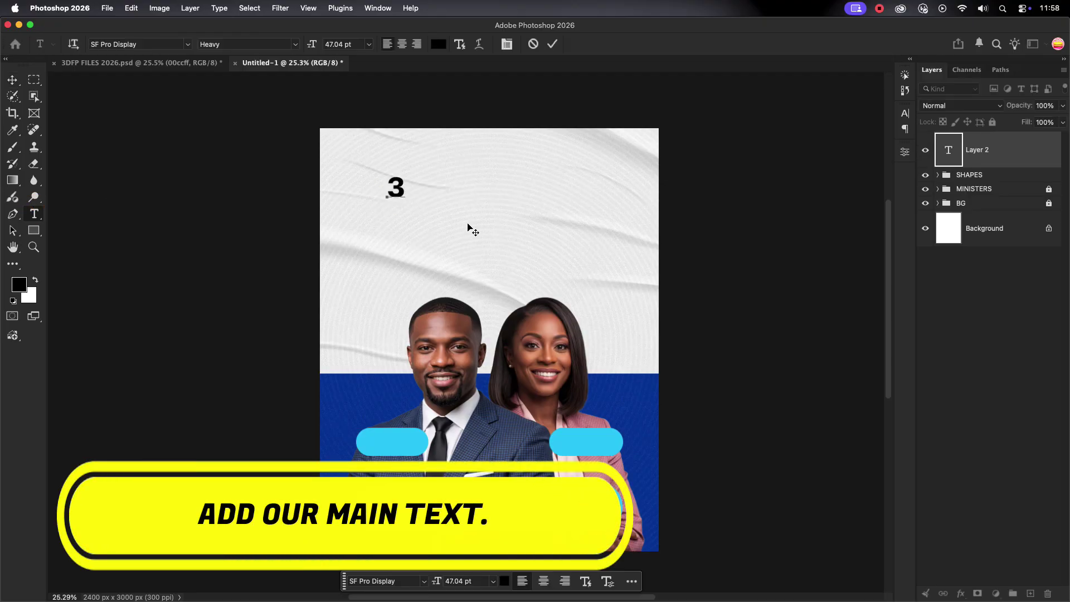
pyautogui.press('Escape')
pyautogui.press('v')
pyautogui.click(905, 113)
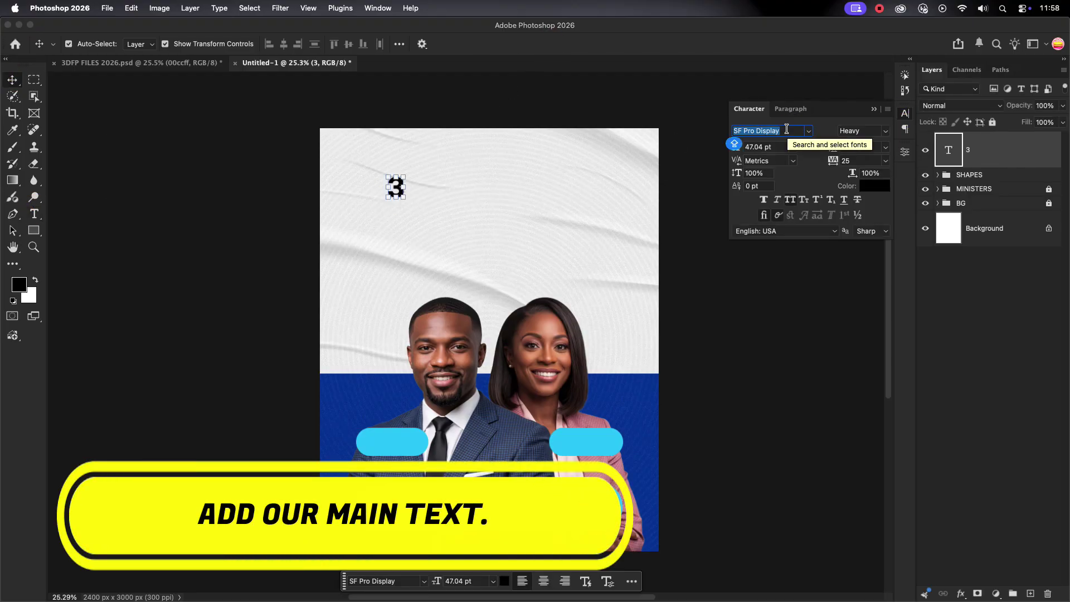
pyautogui.write('ROB')
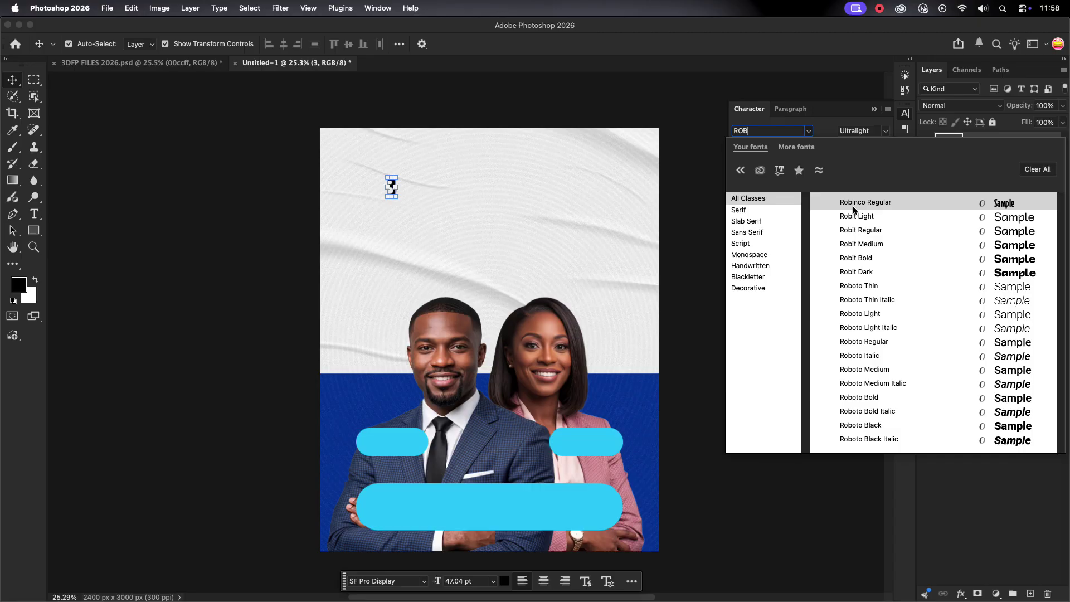
pyautogui.click(854, 208)
pyautogui.moveTo(397, 197); pyautogui.dragTo(417, 311)
pyautogui.click(618, 44)
# Add 'DAYS FASTING PRAYERS' with 37 pt leading, scaled and placed beside the 3.
pyautogui.press('t')
pyautogui.click(462, 199)
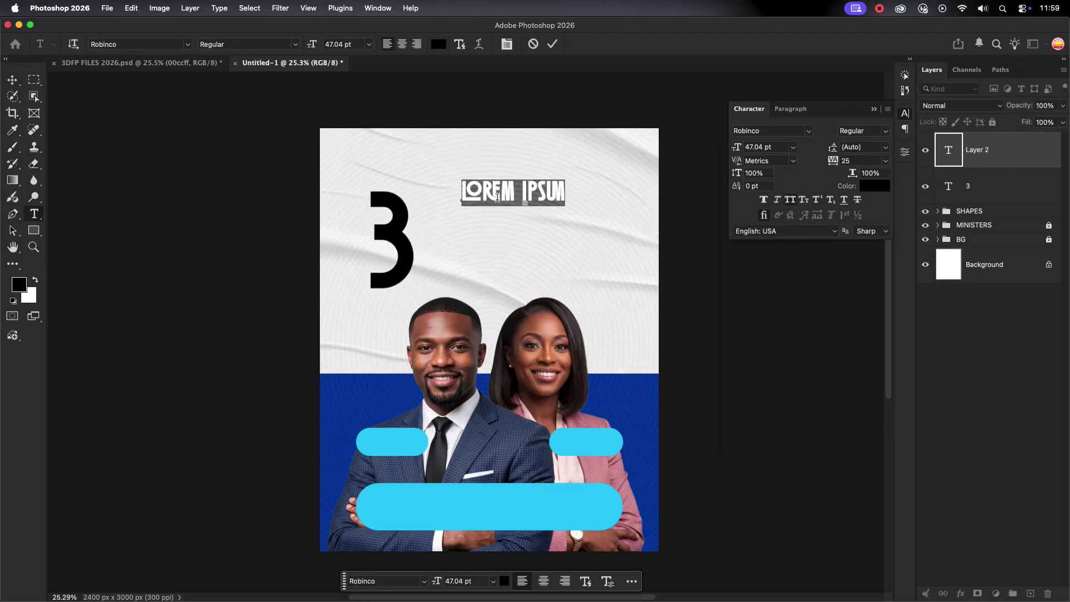
pyautogui.write('DAYS')
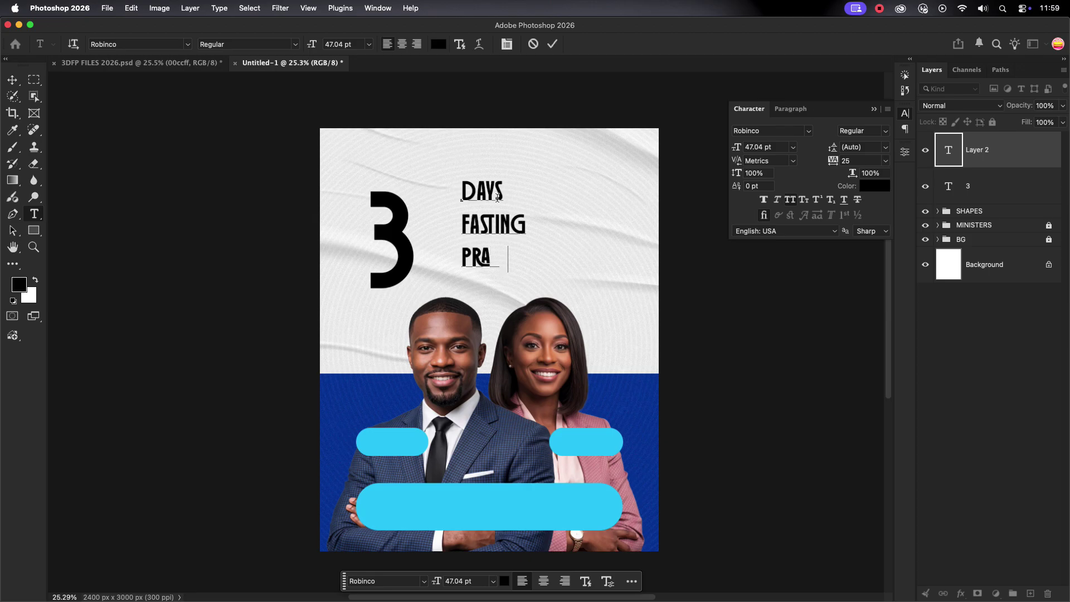
pyautogui.click(552, 45)
pyautogui.press('Down')
pyautogui.press('Down')
pyautogui.press('Down')
pyautogui.press('Down')
pyautogui.press('Down')
pyautogui.press('Down')
pyautogui.press('Down')
pyautogui.press('Down')
pyautogui.press('Down')
pyautogui.press('Down')
pyautogui.press('Down')
pyautogui.press('Down')
pyautogui.press('Down')
pyautogui.press('Down')
pyautogui.press('Down')
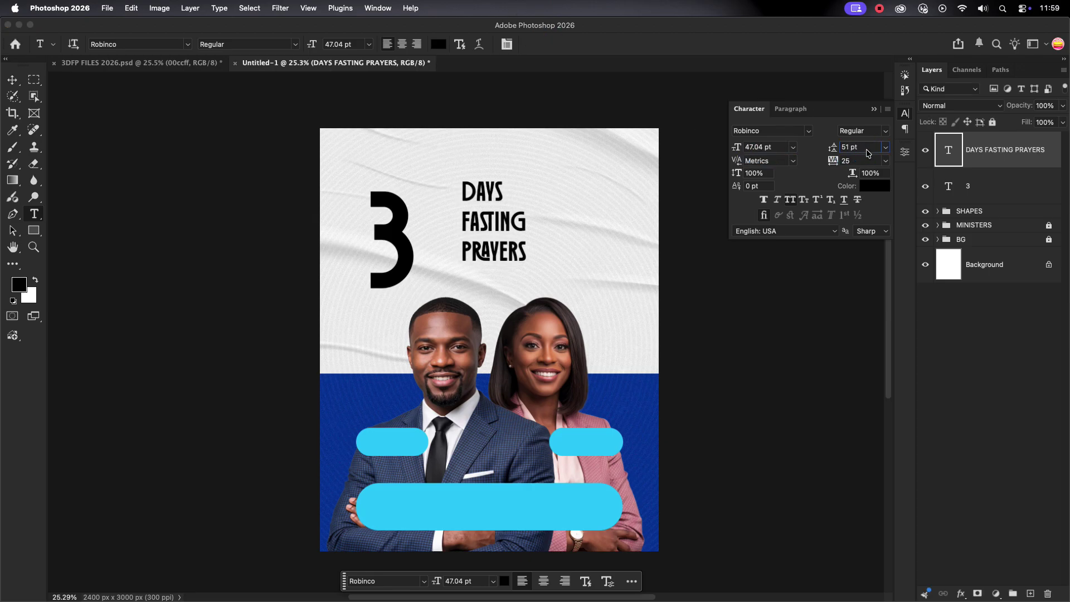
pyautogui.press('Down')
pyautogui.press('v')
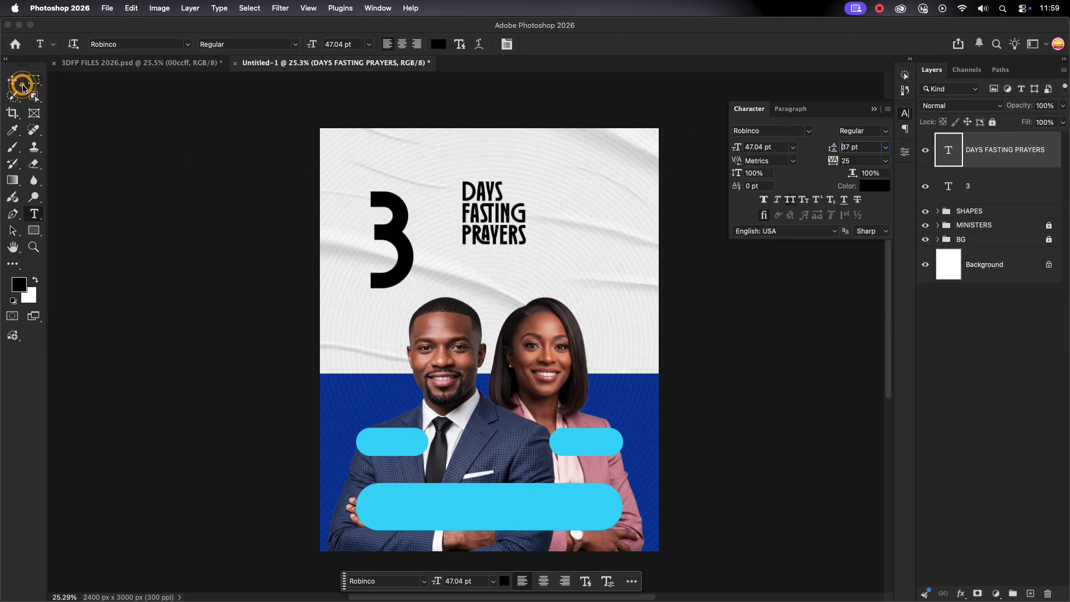
pyautogui.press('super+t')
pyautogui.moveTo(528, 255); pyautogui.dragTo(505, 286)
pyautogui.press('Return')
pyautogui.click(462, 240)
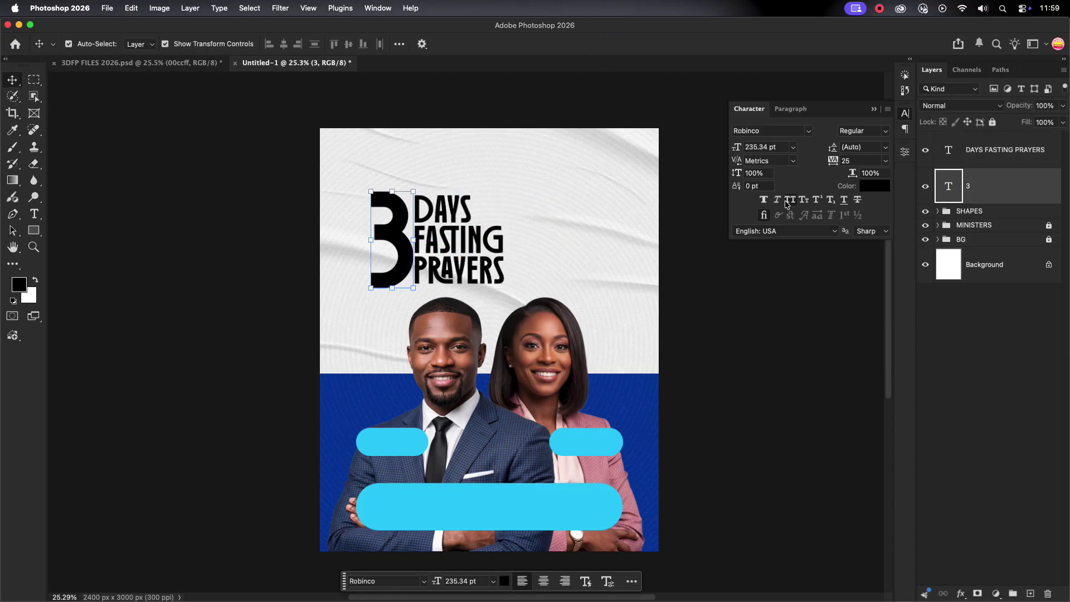
pyautogui.moveTo(404, 245); pyautogui.dragTo(397, 247)
# Add an '&' text layer set in Inbox Black.
pyautogui.click(519, 230)
pyautogui.scroll(3, 521, 229)
pyautogui.click(401, 246)
pyautogui.press('t')
pyautogui.click(489, 126)
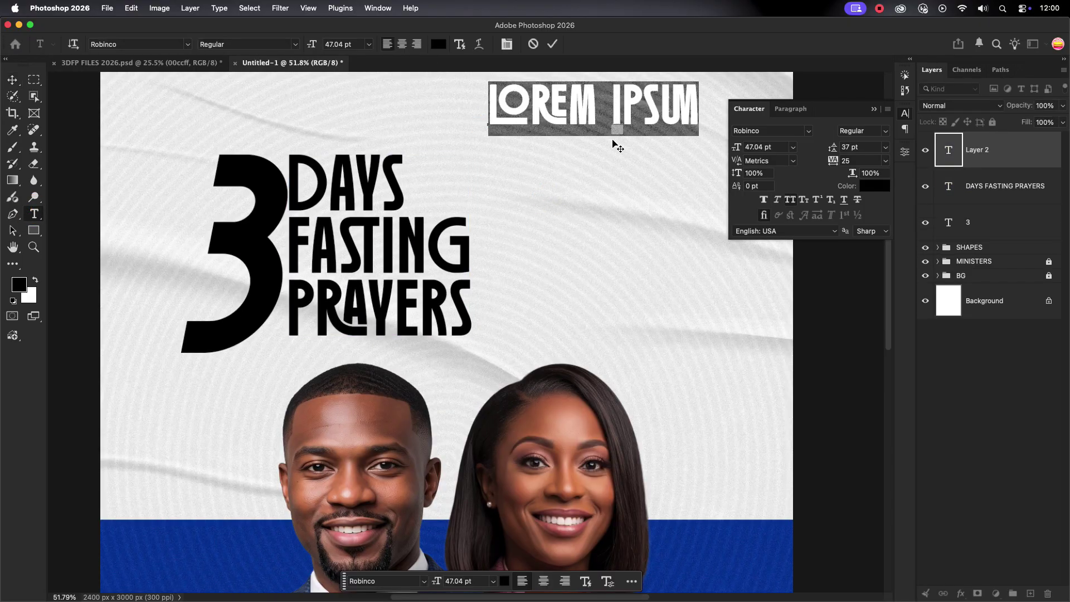
pyautogui.write('&')
pyautogui.click(552, 44)
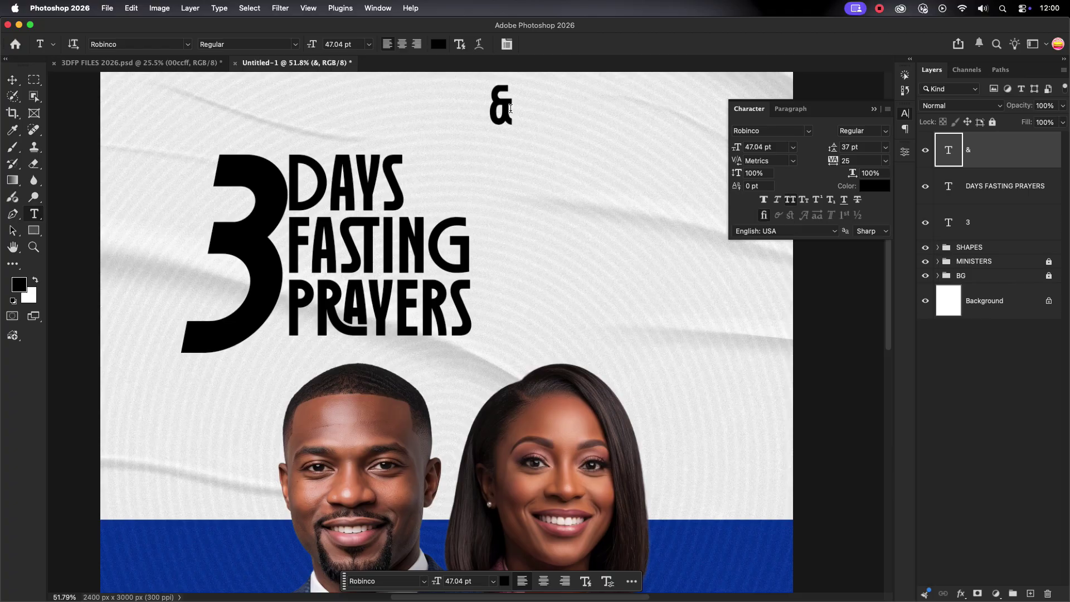
pyautogui.press('v')
pyautogui.click(769, 131)
pyautogui.write('inbox')
pyautogui.press('Return')
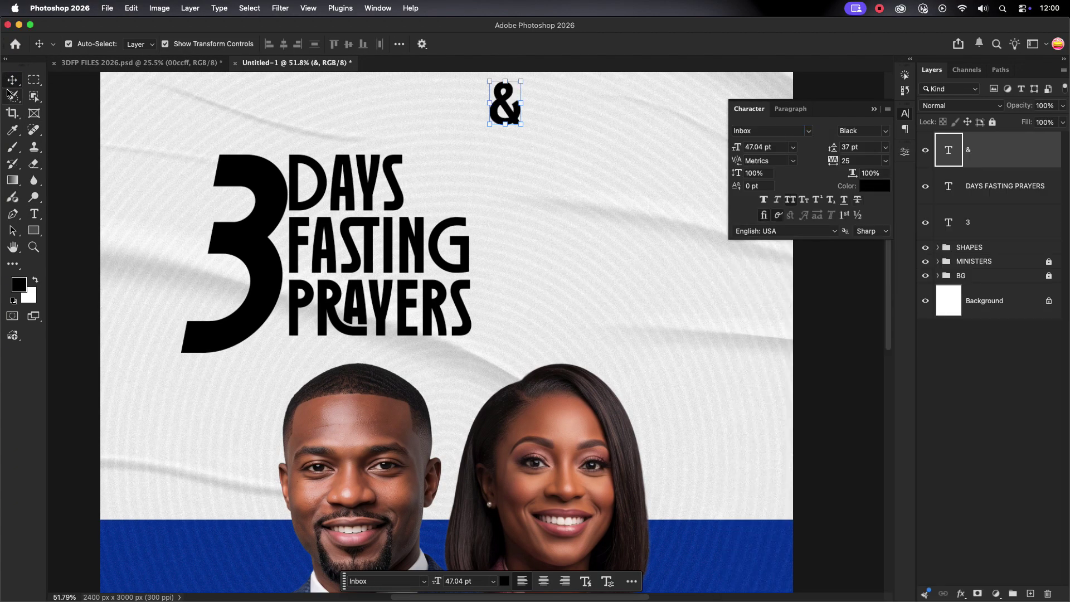
# Shrink the & to about 60% width and place it beside FASTING.
pyautogui.hotkey('ctrl', 't')
pyautogui.moveTo(514, 123); pyautogui.dragTo(505, 115)
pyautogui.moveTo(497, 123); pyautogui.dragTo(444, 296)
pyautogui.press('Return')
pyautogui.click(576, 122)
# Recolour the headline text a darker grey and select the whole headline block.
pyautogui.scroll(-5, 543, 251)
pyautogui.click(875, 186)
pyautogui.click(681, 378)
pyautogui.moveTo(687, 386); pyautogui.dragTo(676, 384)
pyautogui.click(945, 254)
pyautogui.click(547, 276)
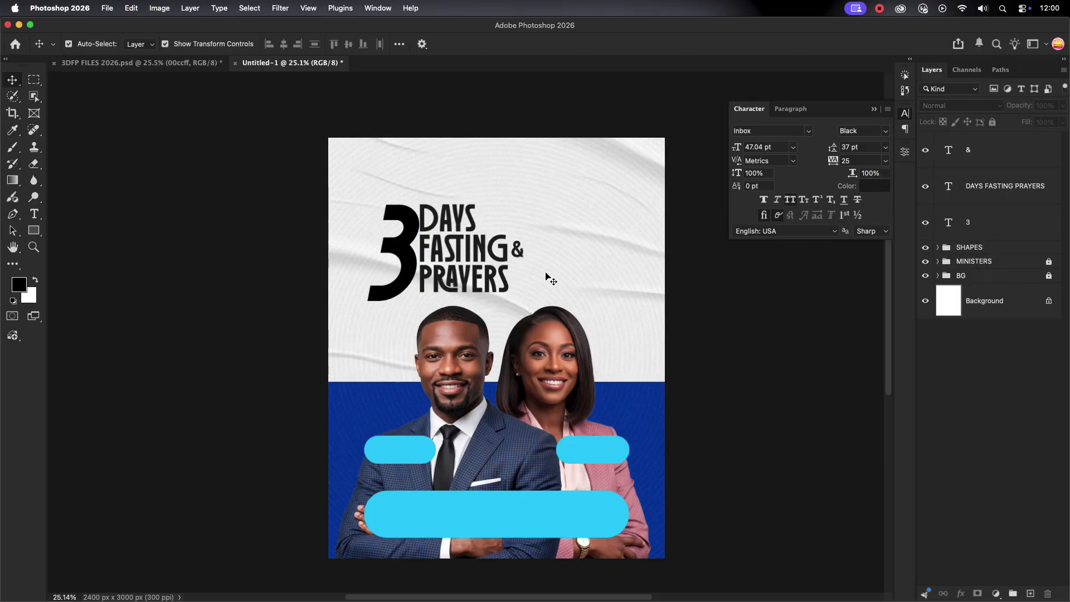
pyautogui.scroll(6, 540, 264)
pyautogui.scroll(-2, 514, 210)
pyautogui.moveTo(275, 135); pyautogui.dragTo(507, 241)
pyautogui.scroll(-2, 530, 196)
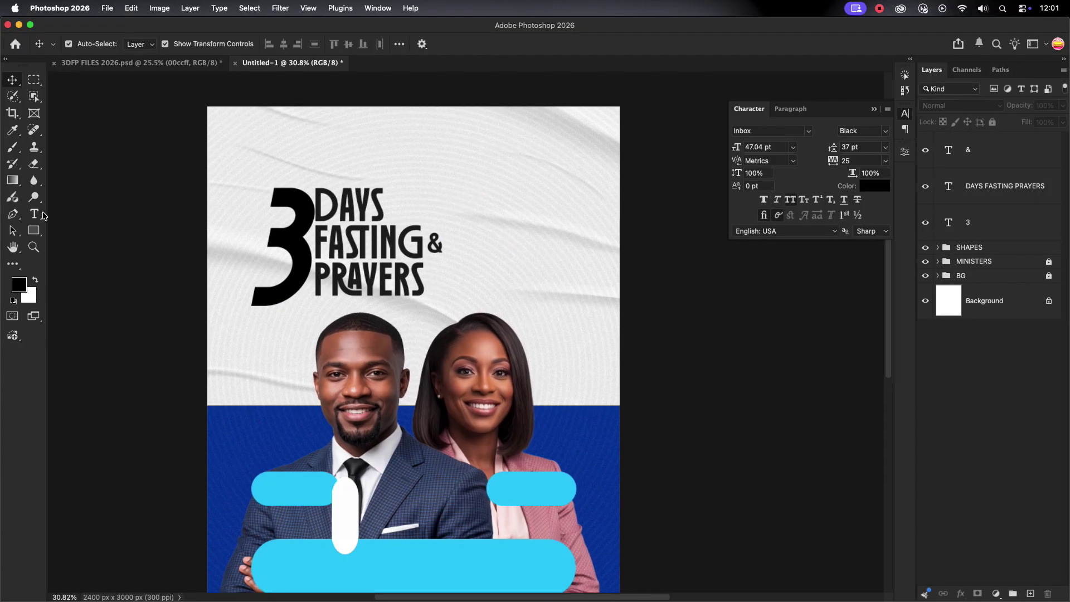
# Type 'SHOWERS BLESSING' at the upper right in Robinco Regular.
pyautogui.press('t')
pyautogui.click(478, 190)
pyautogui.write('W')
pyautogui.press('BackSpace')
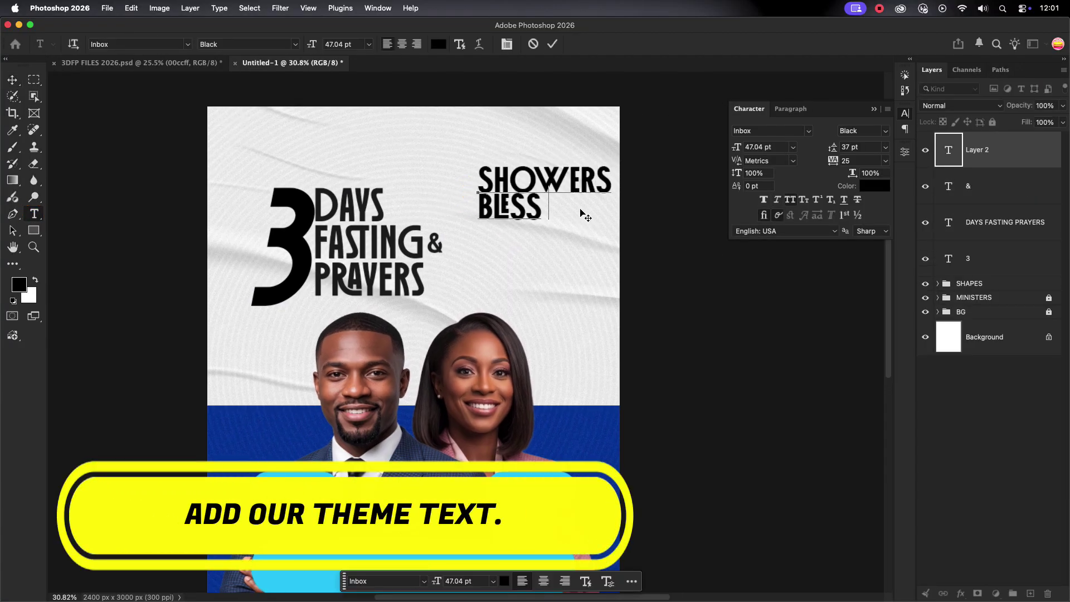
pyautogui.click(553, 44)
pyautogui.click(747, 131)
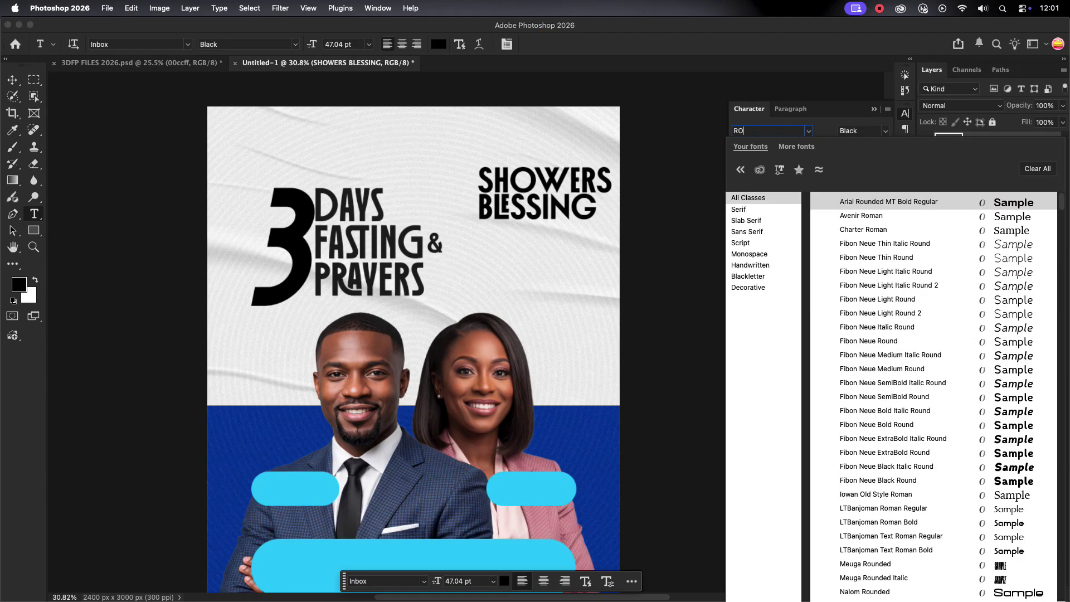
pyautogui.write('ROBIN')
pyautogui.click(860, 202)
# Move SHOWERS BLESSING down and left and shrink it slightly.
pyautogui.press('v')
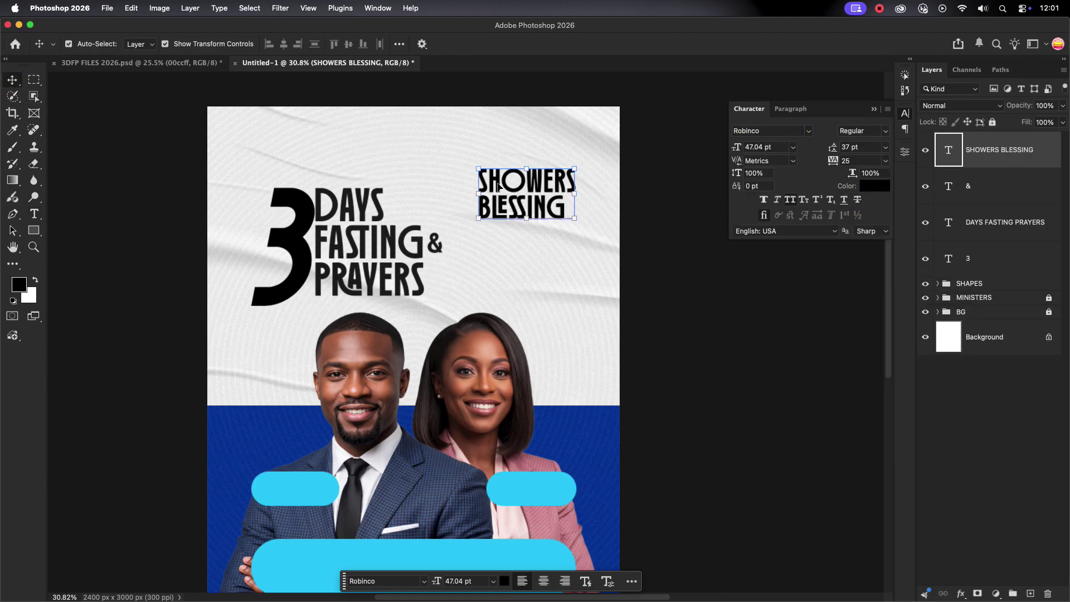
pyautogui.moveTo(537, 183); pyautogui.dragTo(532, 202)
pyautogui.scroll(1, 543, 222)
pyautogui.moveTo(576, 175); pyautogui.dragTo(566, 179)
# Draw a black 434 × 88 px bar, Rectangle 4, just above SHOWERS BLESSING.
pyautogui.click(614, 44)
pyautogui.press('u')
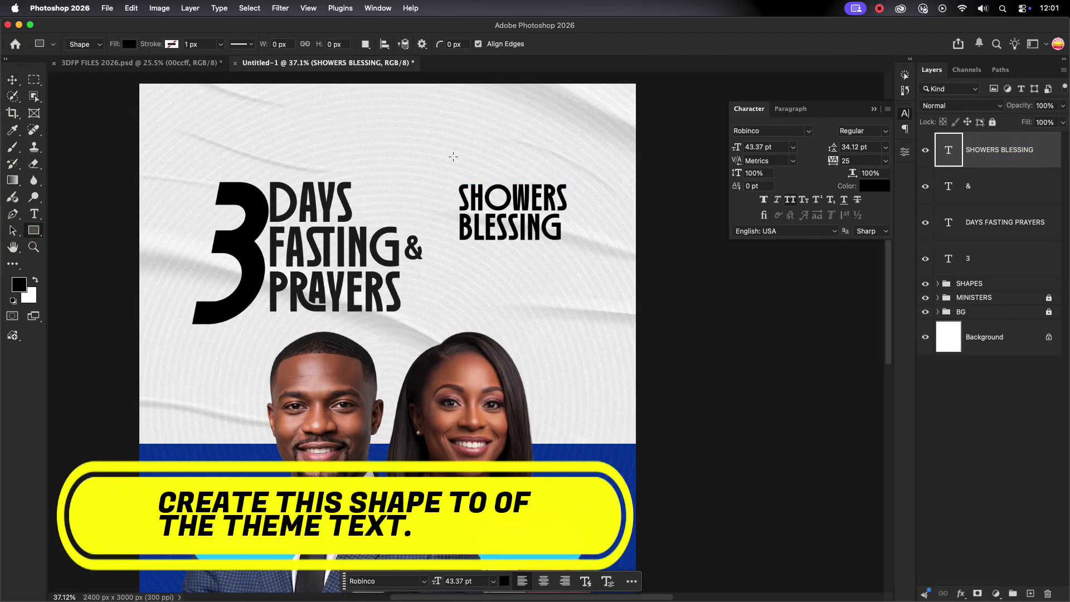
pyautogui.moveTo(461, 163); pyautogui.dragTo(461, 164)
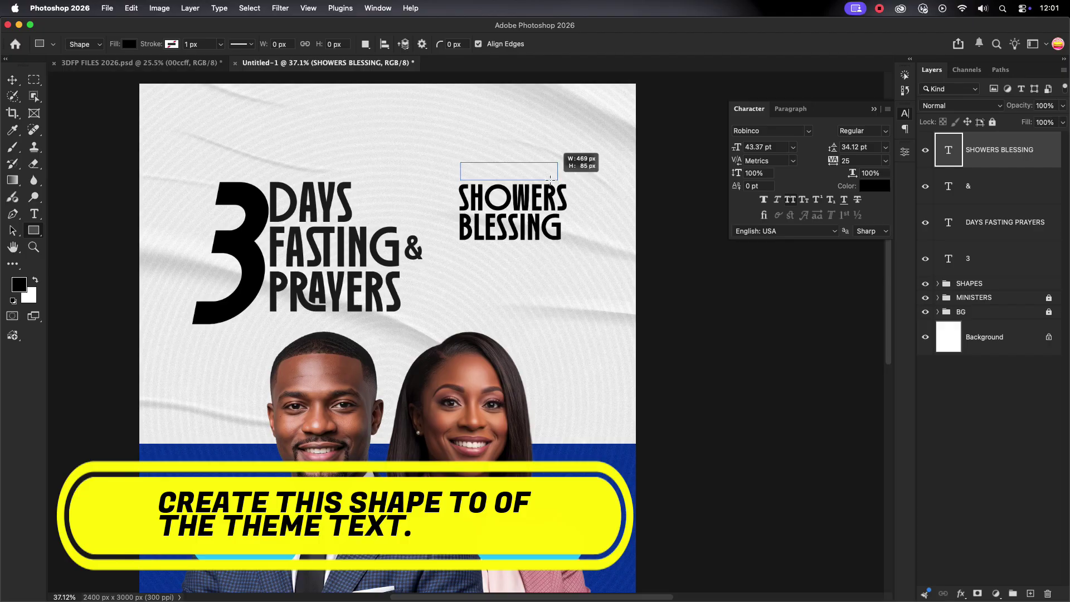
pyautogui.moveTo(551, 180); pyautogui.dragTo(549, 180)
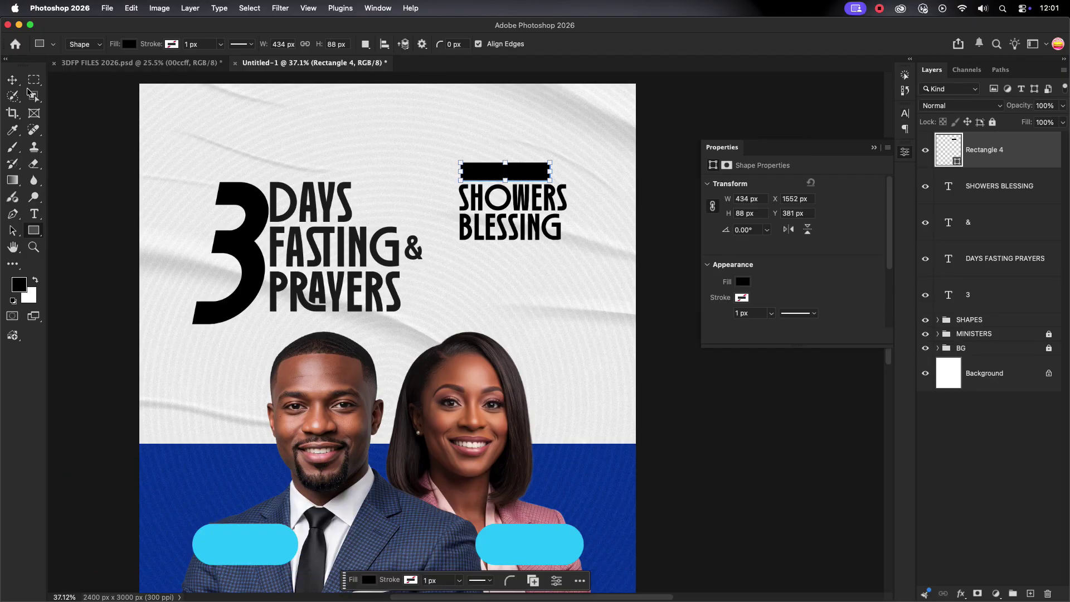
pyautogui.press('v')
pyautogui.moveTo(454, 146); pyautogui.dragTo(611, 246)
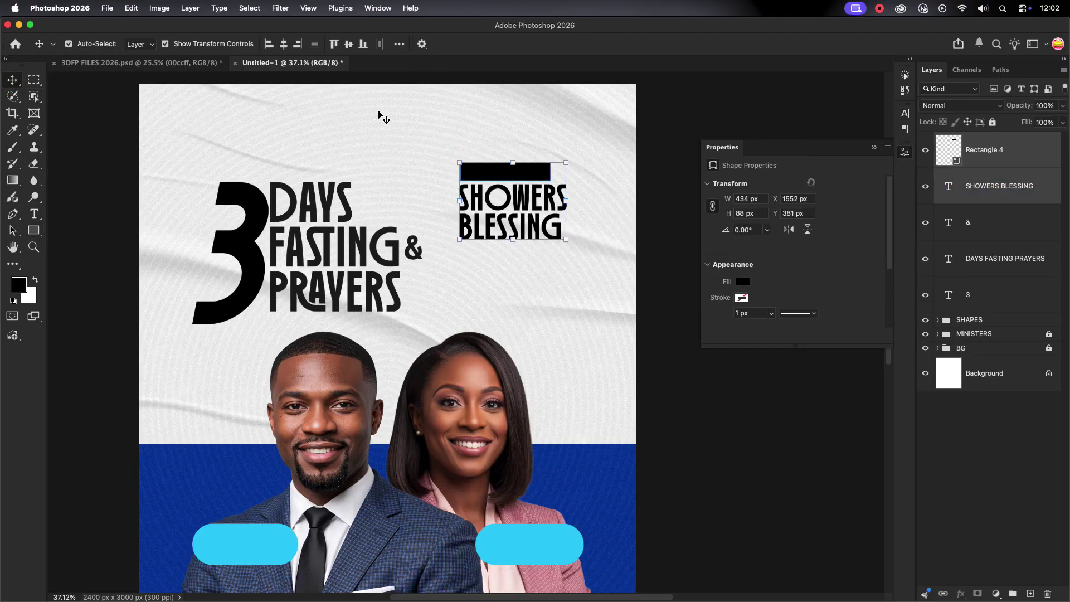
pyautogui.click(504, 170)
# Enlarge the word BLESSING to 46 pt so it matches SHOWERS.
pyautogui.doubleClick(551, 225)
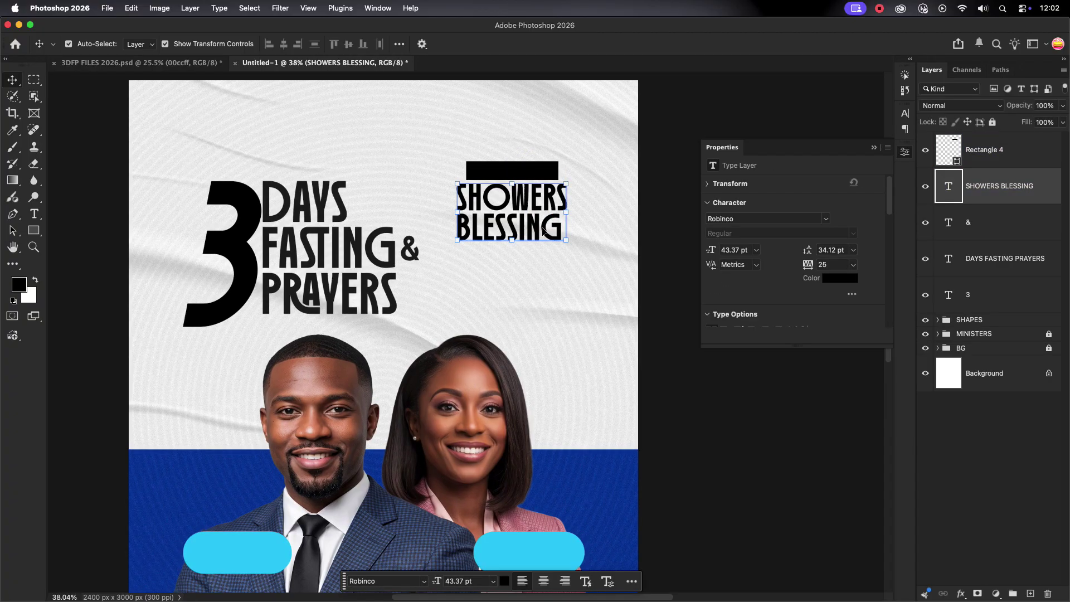
pyautogui.scroll(5, 552, 225)
pyautogui.moveTo(590, 233); pyautogui.dragTo(237, 215)
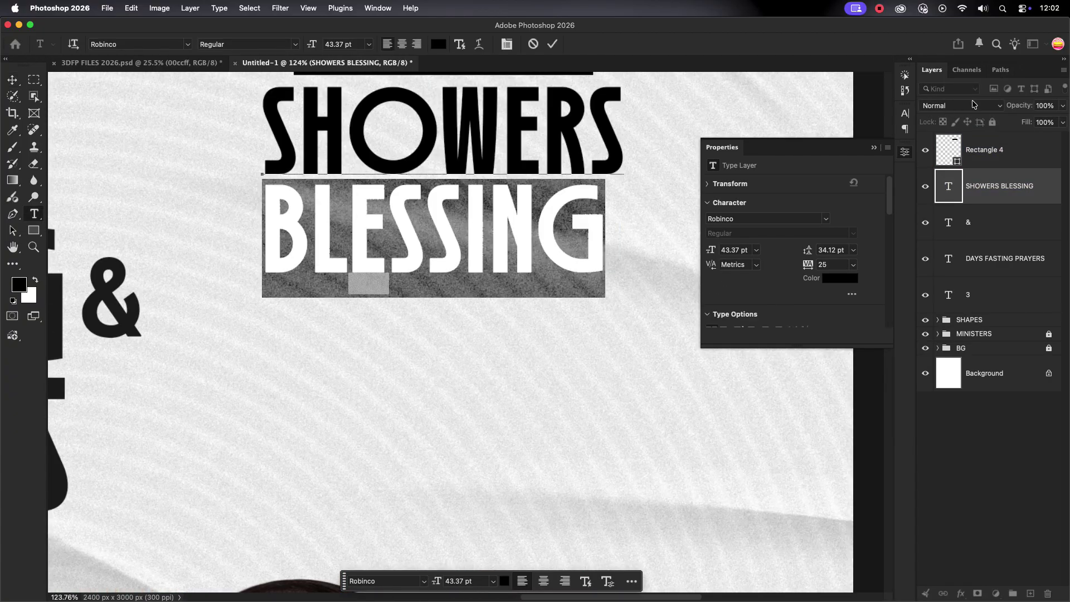
pyautogui.click(904, 114)
pyautogui.click(769, 147)
pyautogui.write('46')
pyautogui.press('Return')
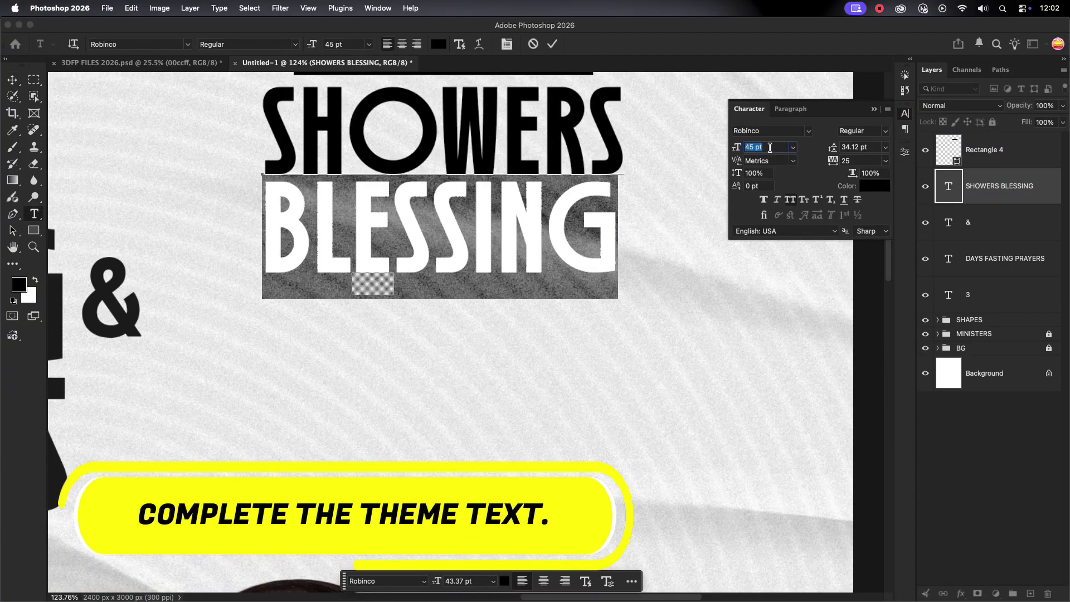
pyautogui.click(553, 44)
pyautogui.press('v')
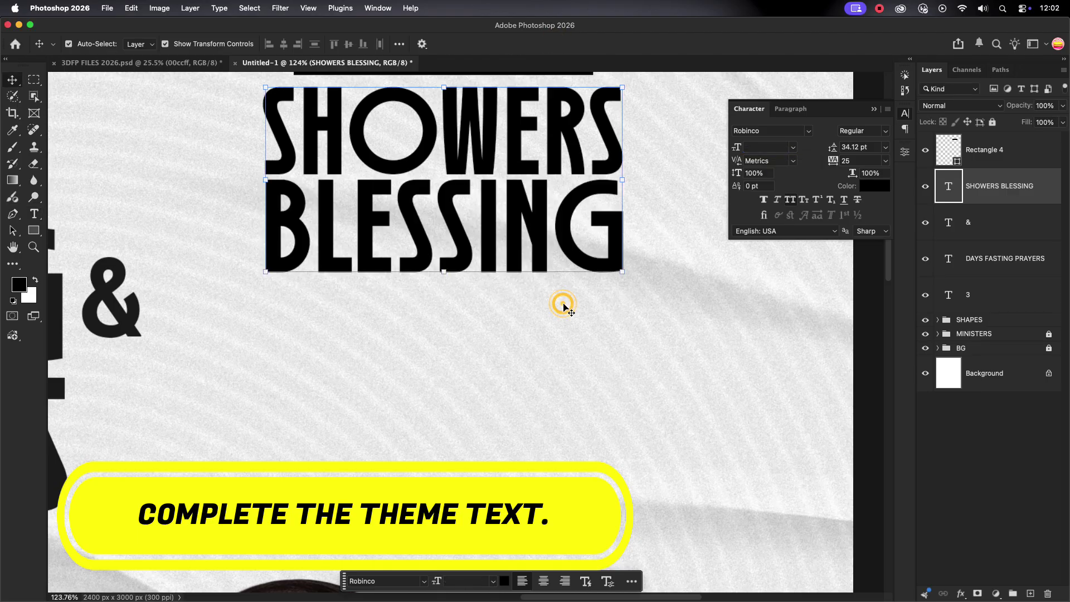
pyautogui.scroll(-4, 573, 310)
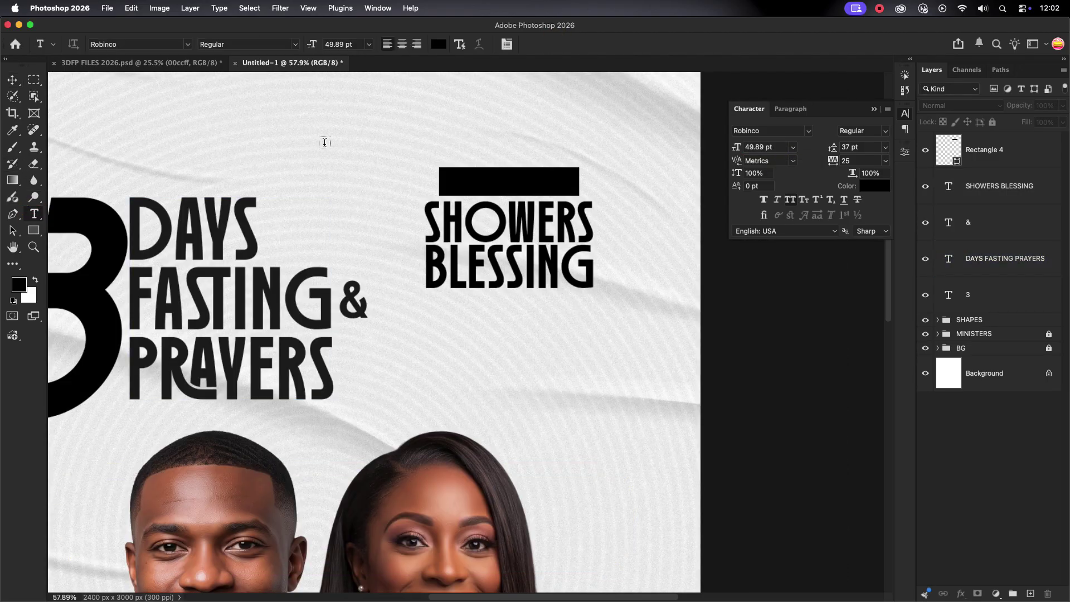
# Add an 'OF' text, shrink it to about a third, and place it inside the O.
pyautogui.press('t')
pyautogui.click(333, 139)
pyautogui.write('OF')
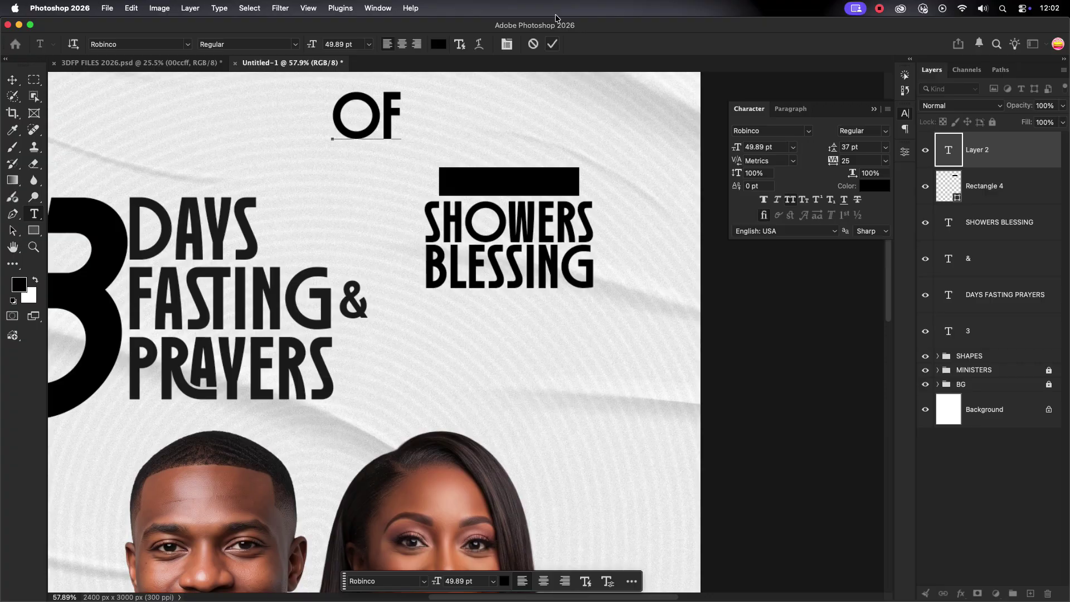
pyautogui.press('Escape')
pyautogui.click(8, 85)
pyautogui.hotkey('ctrl', 't')
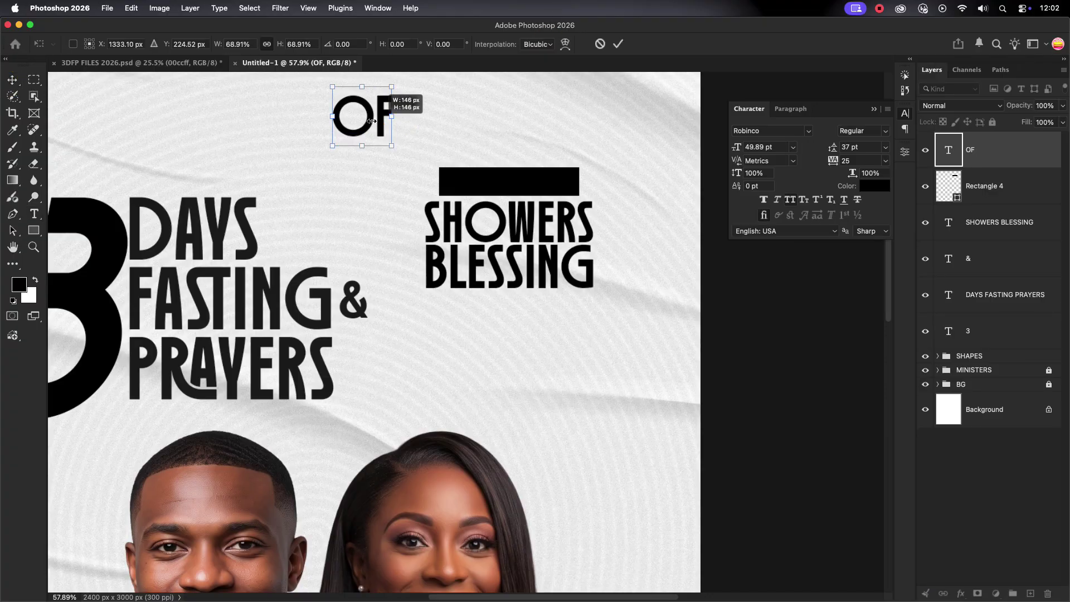
pyautogui.moveTo(402, 117); pyautogui.dragTo(483, 205)
pyautogui.scroll(5, 487, 225)
pyautogui.moveTo(459, 209); pyautogui.dragTo(464, 209)
pyautogui.press('Return')
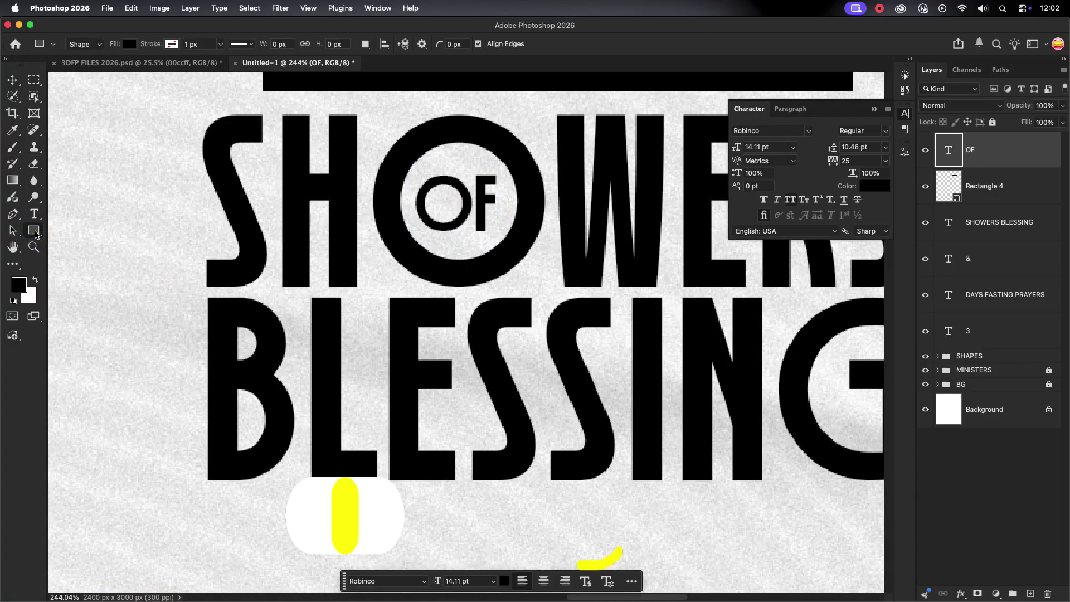
# Draw an ellipse circle fitted inside the O of SHOWERS and move its layer lower.
pyautogui.rightClick(33, 230)
pyautogui.click(78, 242)
pyautogui.moveTo(405, 152); pyautogui.dragTo(543, 279)
pyautogui.press('v')
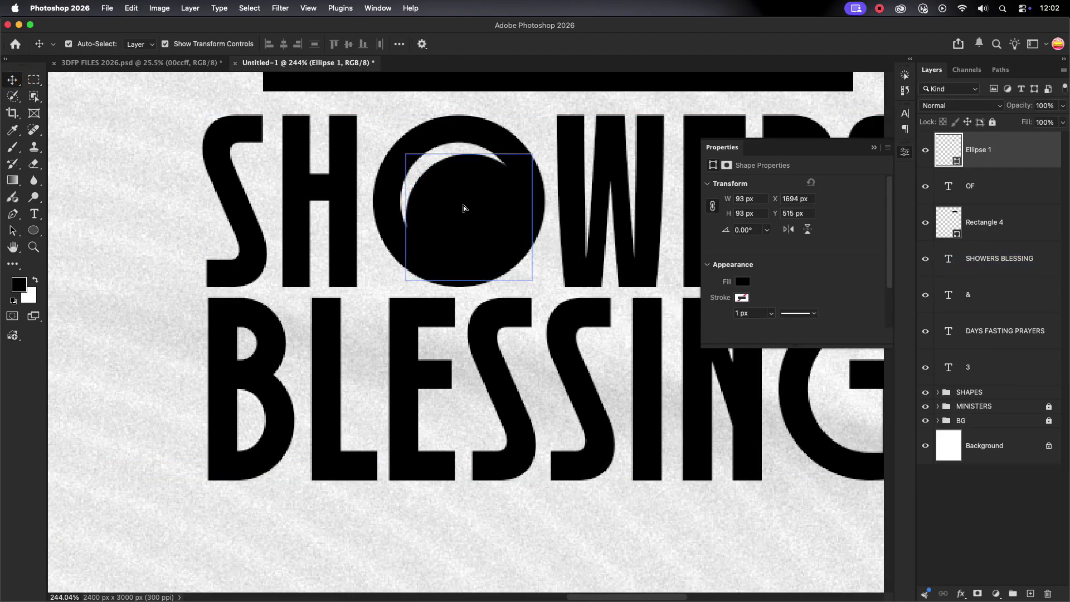
pyautogui.moveTo(464, 208); pyautogui.dragTo(450, 193)
pyautogui.moveTo(1009, 150); pyautogui.dragTo(990, 360)
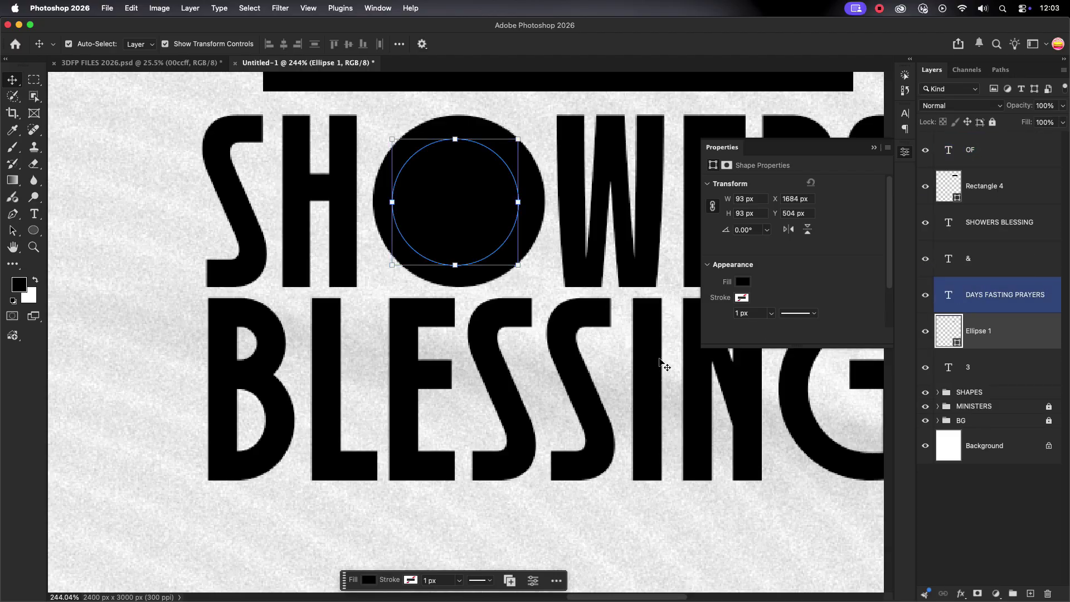
# Fill the circle Ellipse 1 with cyan #00ccff sampled from the pill shapes.
pyautogui.scroll(-5, 518, 329)
pyautogui.scroll(-5, 506, 357)
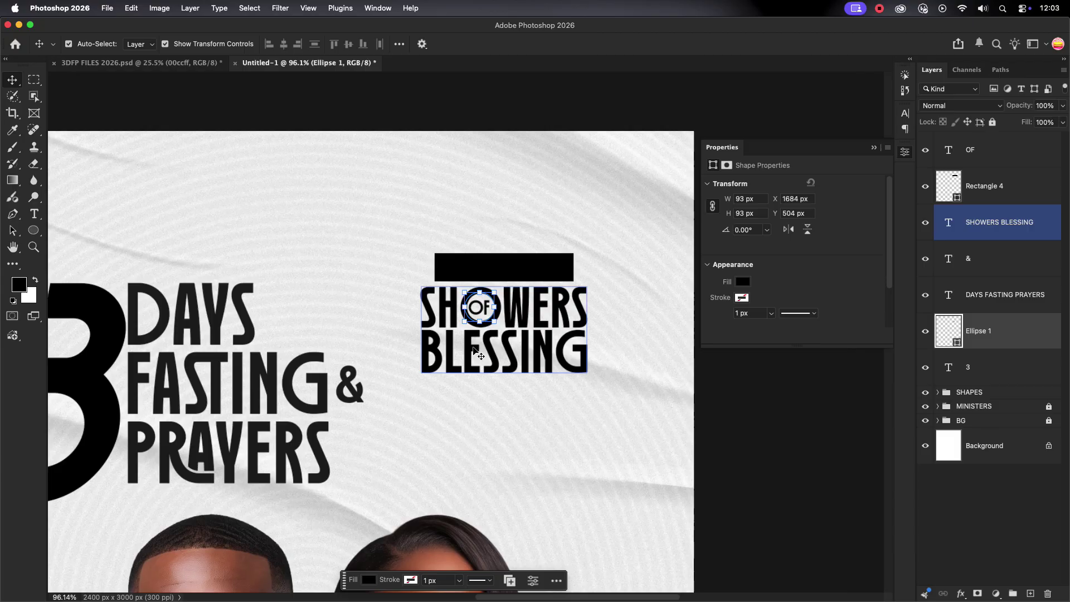
pyautogui.scroll(-4, 485, 370)
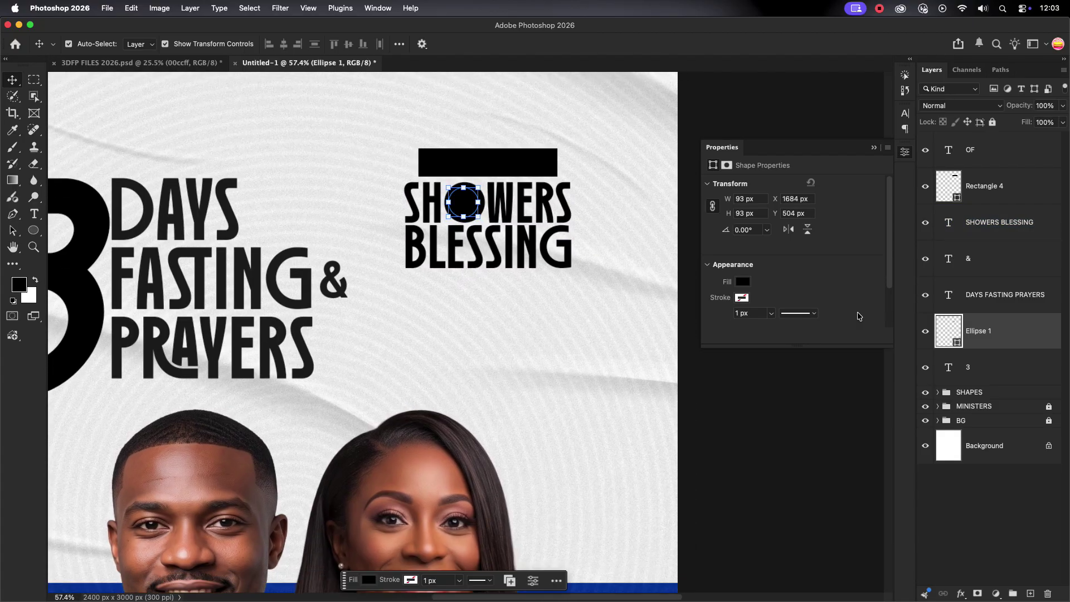
pyautogui.doubleClick(957, 344)
pyautogui.scroll(-5, 602, 367)
pyautogui.click(578, 552)
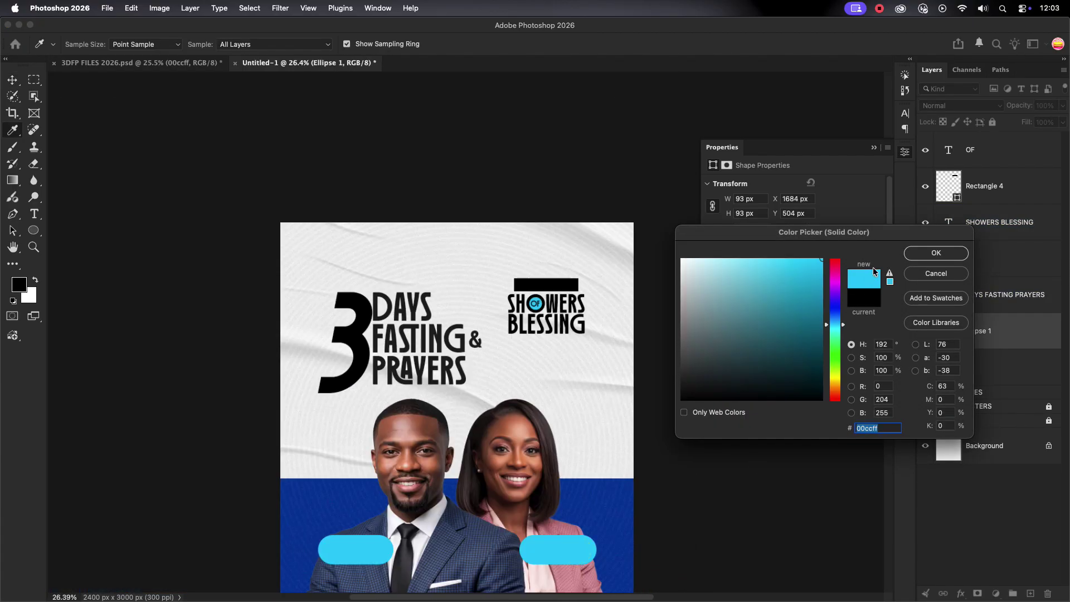
pyautogui.press('Return')
pyautogui.press('v')
# Move the OF layer directly above Ellipse 1 and select both for centring.
pyautogui.click(532, 302)
pyautogui.scroll(10, 535, 304)
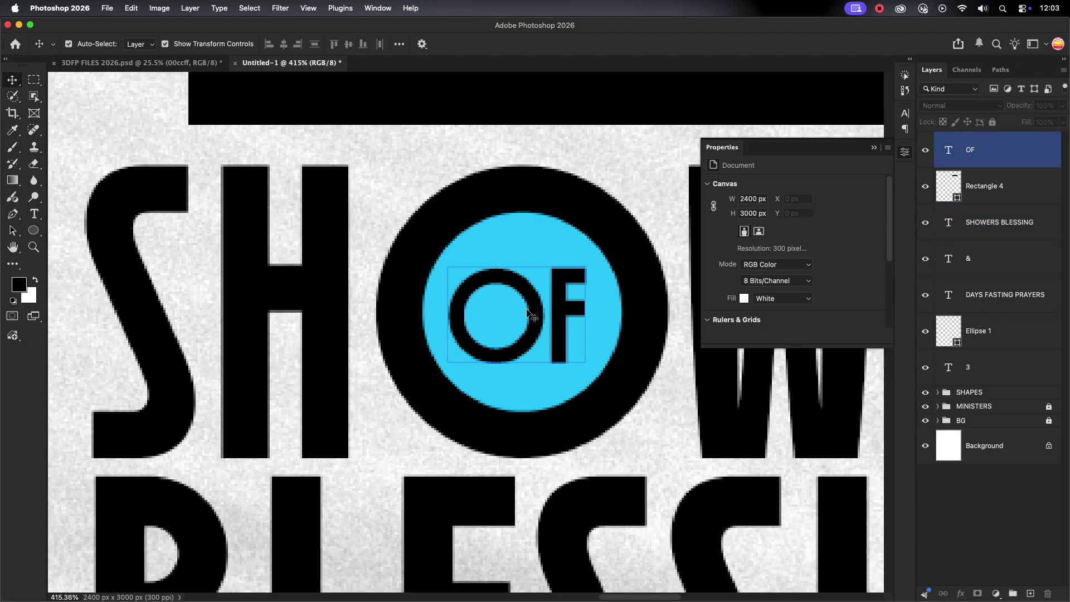
pyautogui.click(538, 312)
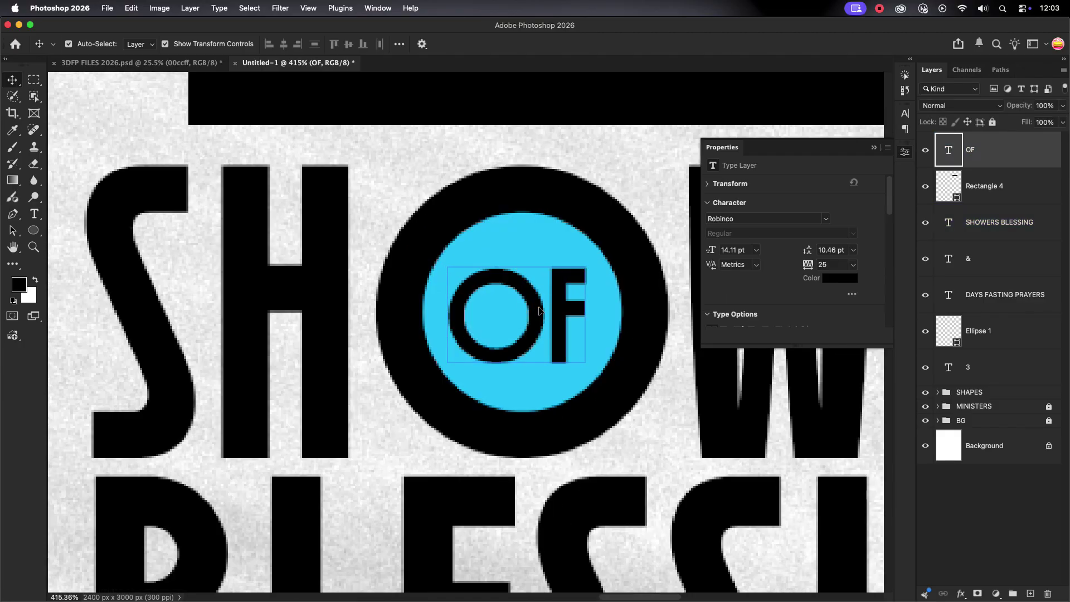
pyautogui.click(542, 310)
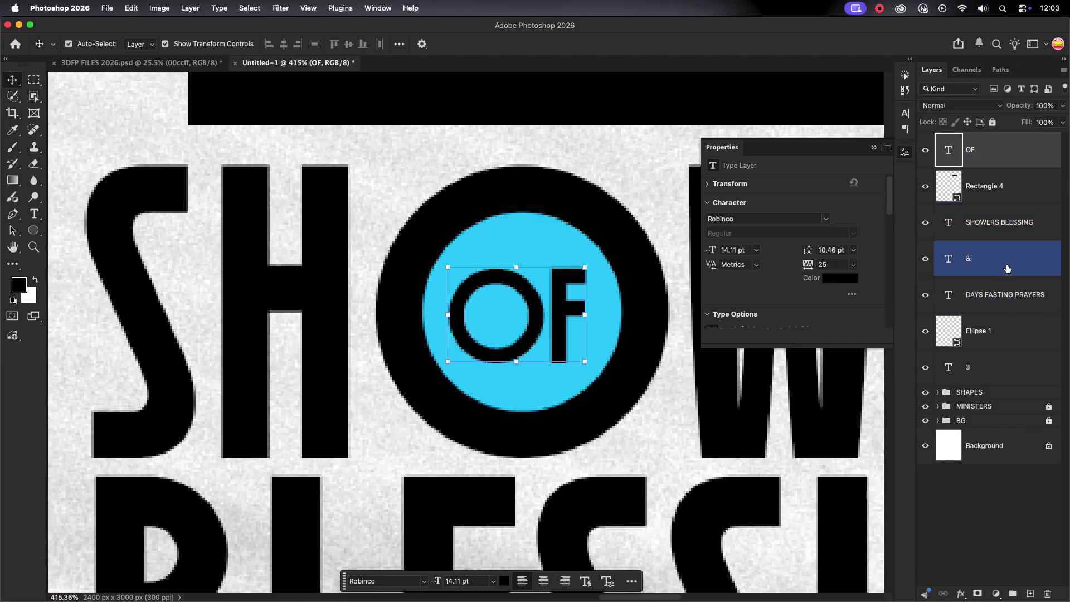
pyautogui.moveTo(1010, 159); pyautogui.dragTo(1012, 312)
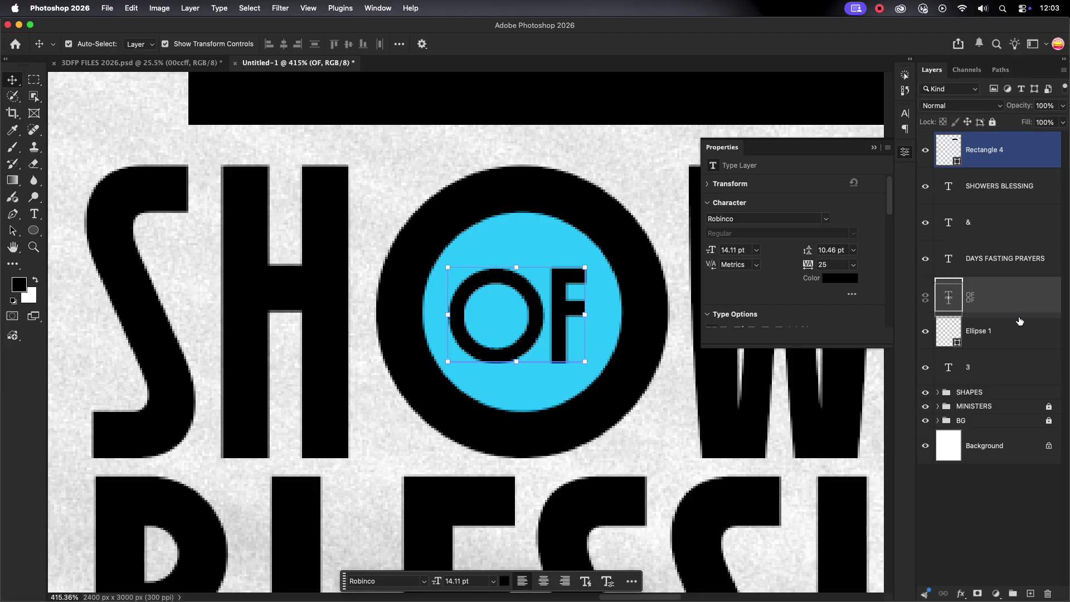
pyautogui.click(1013, 326)
pyautogui.keyDown('shift'); pyautogui.click(1012, 295); pyautogui.keyUp('shift')
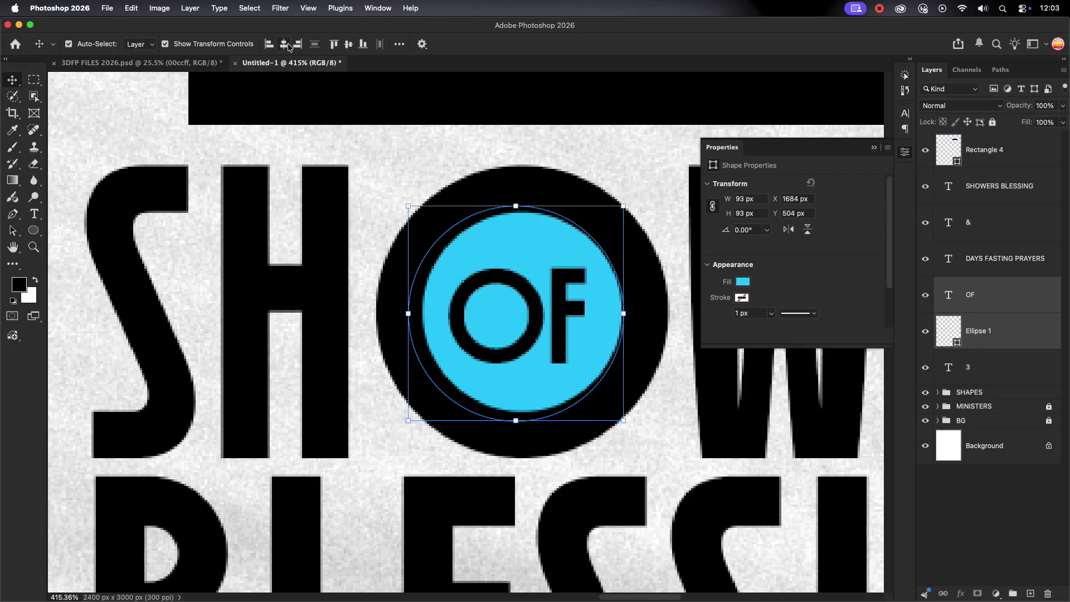
pyautogui.scroll(-8, 519, 148)
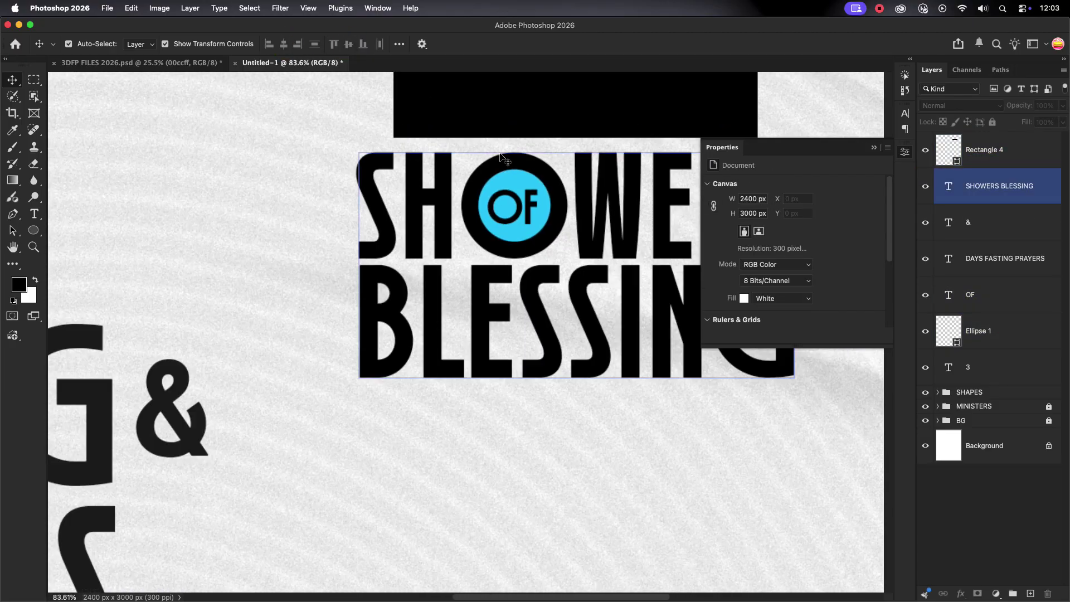
pyautogui.scroll(-5, 370, 287)
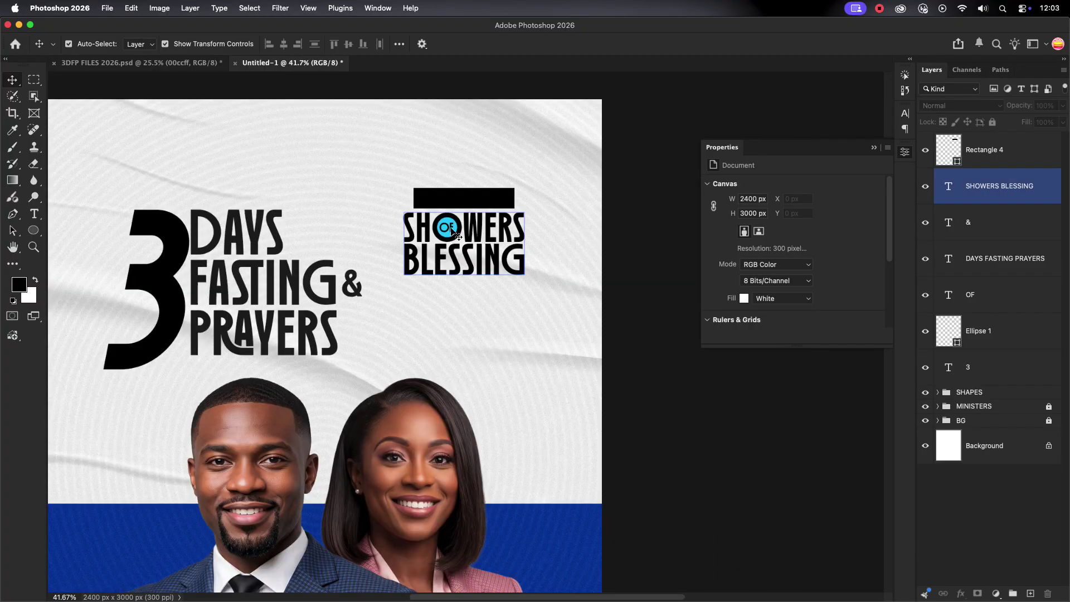
pyautogui.scroll(8, 429, 258)
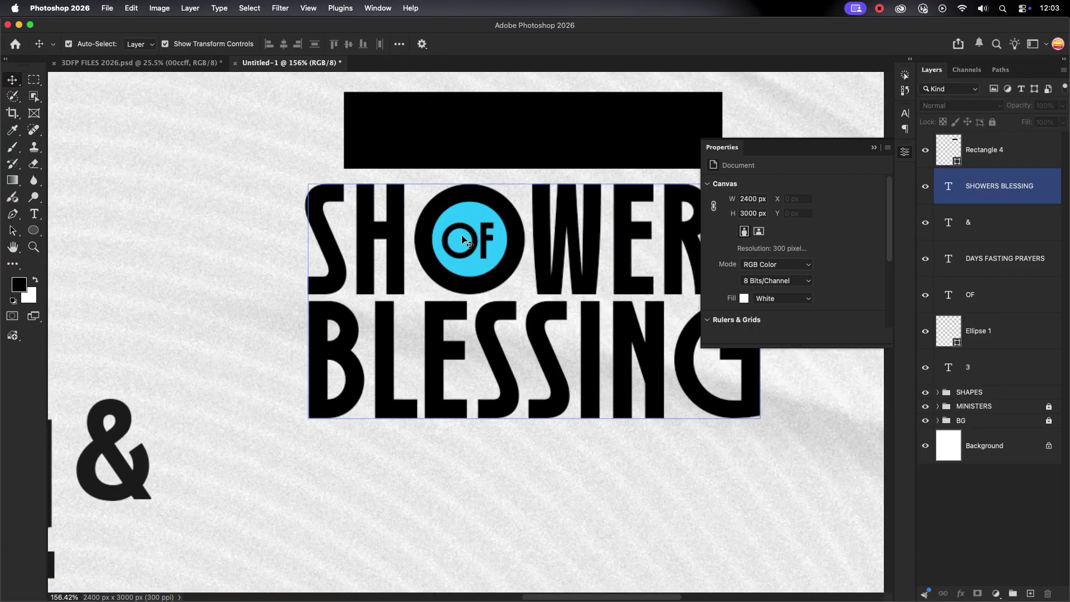
pyautogui.click(478, 241)
pyautogui.scroll(-6, 254, 328)
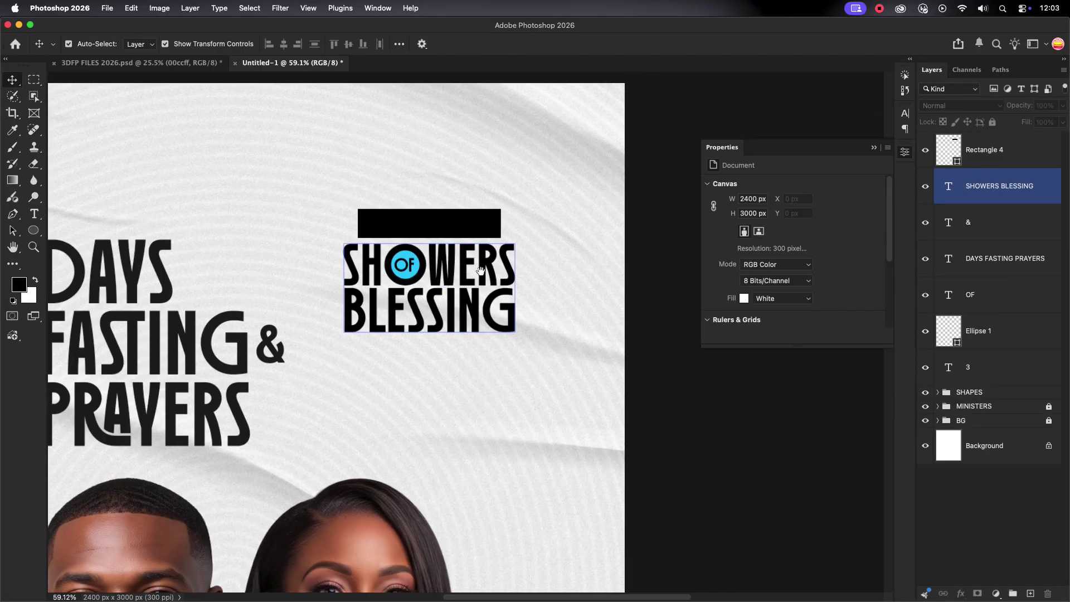
# Add an event-details text block below BLESSING, from 1ST down to EVERY DAY.
pyautogui.press('t')
pyautogui.click(450, 352)
pyautogui.write('1ST-3RD AU')
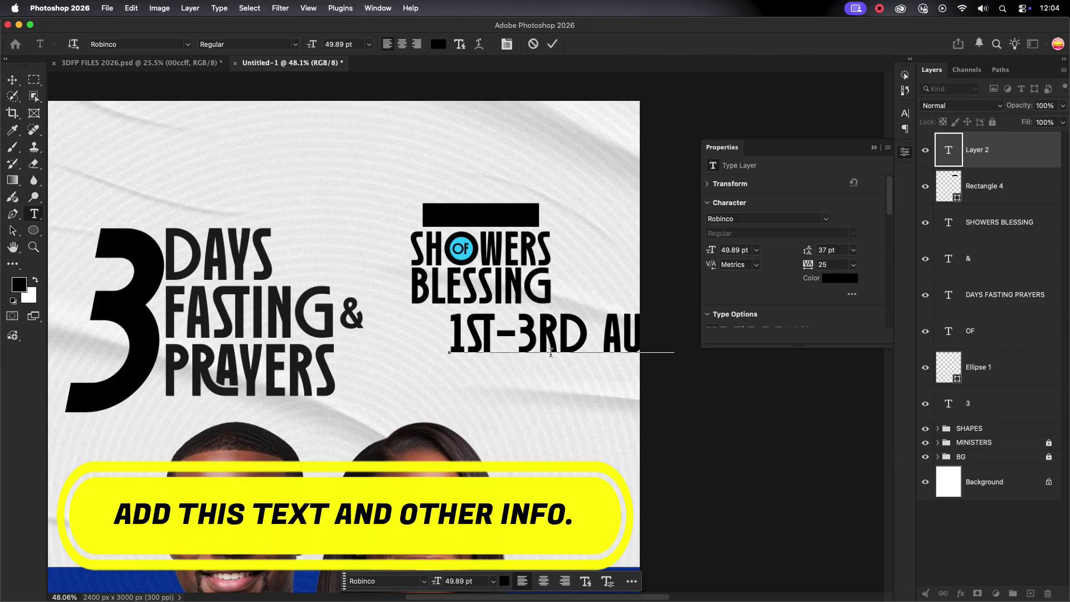
pyautogui.press('Return')
pyautogui.write('PRAYER')
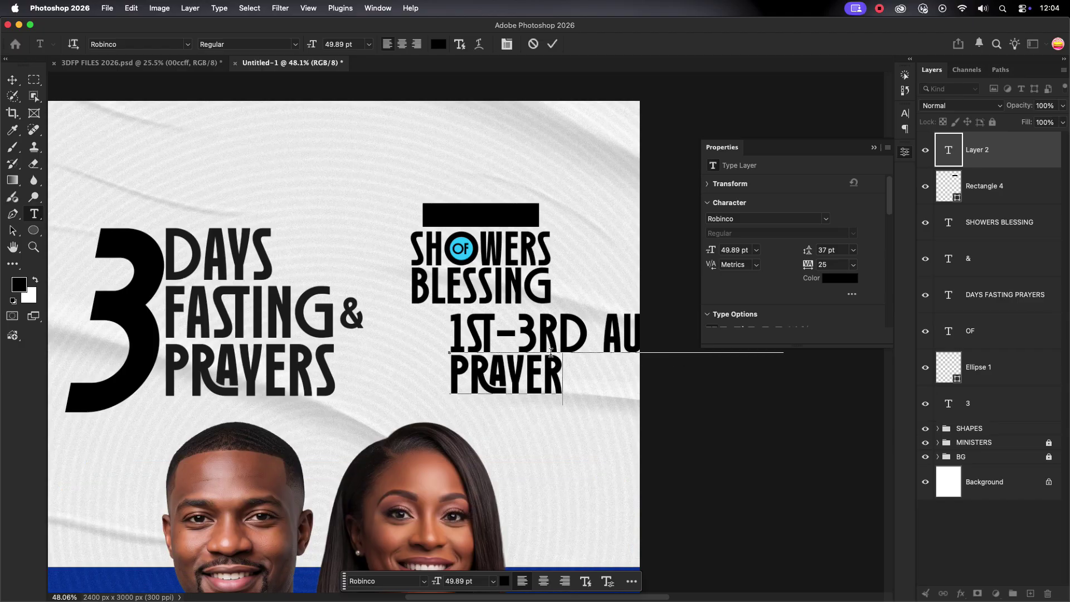
pyautogui.write(' CHA')
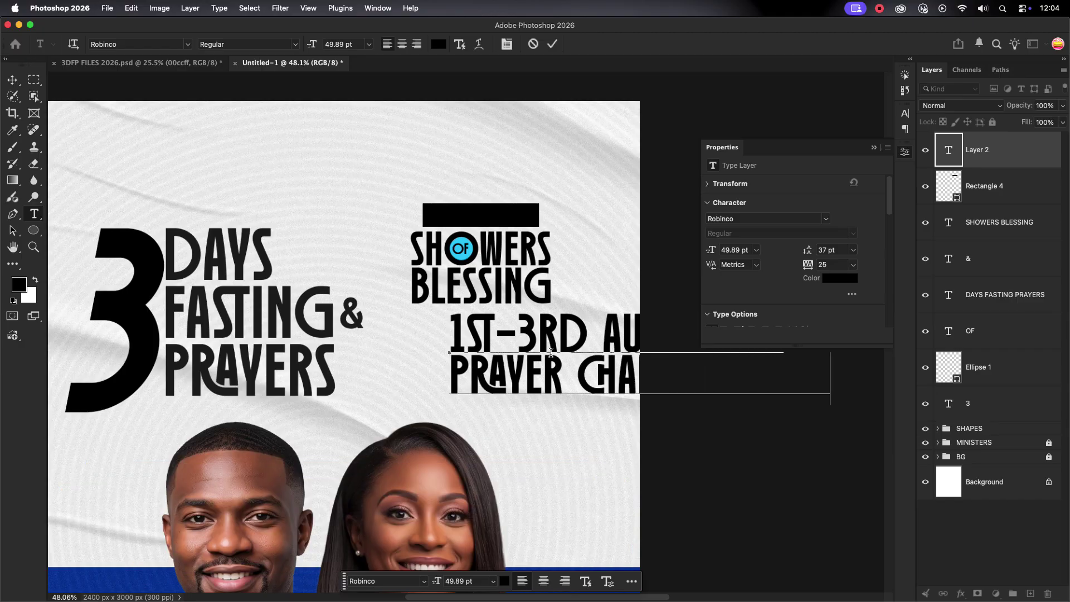
pyautogui.write('IEVERY DAY')
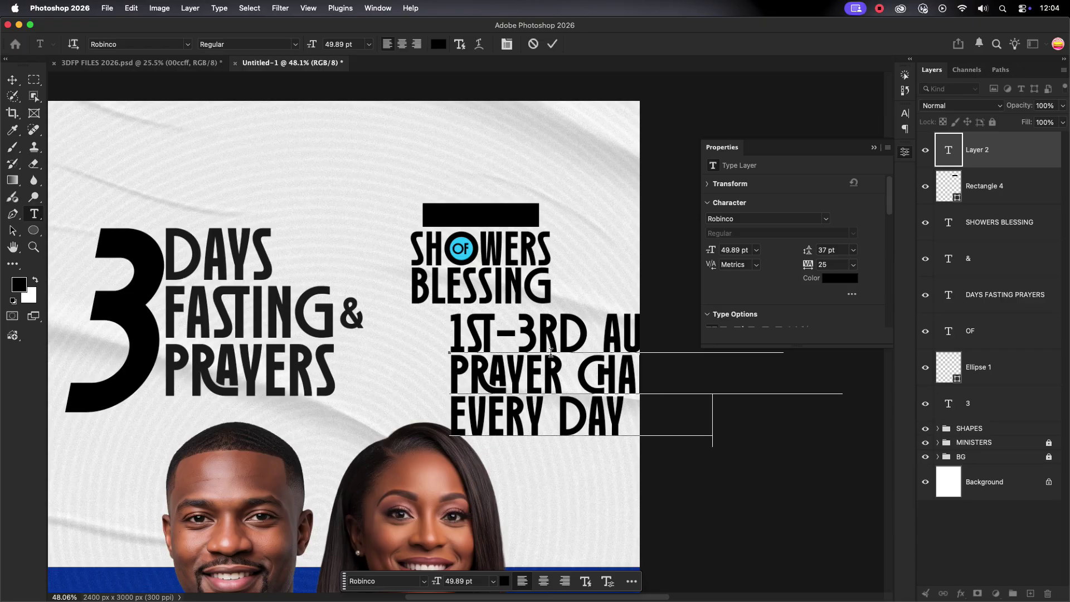
pyautogui.click(553, 43)
# Shrink the event details and set them in Inbox Black with alternate ligatures off.
pyautogui.press('super+t')
pyautogui.moveTo(836, 370); pyautogui.dragTo(578, 343)
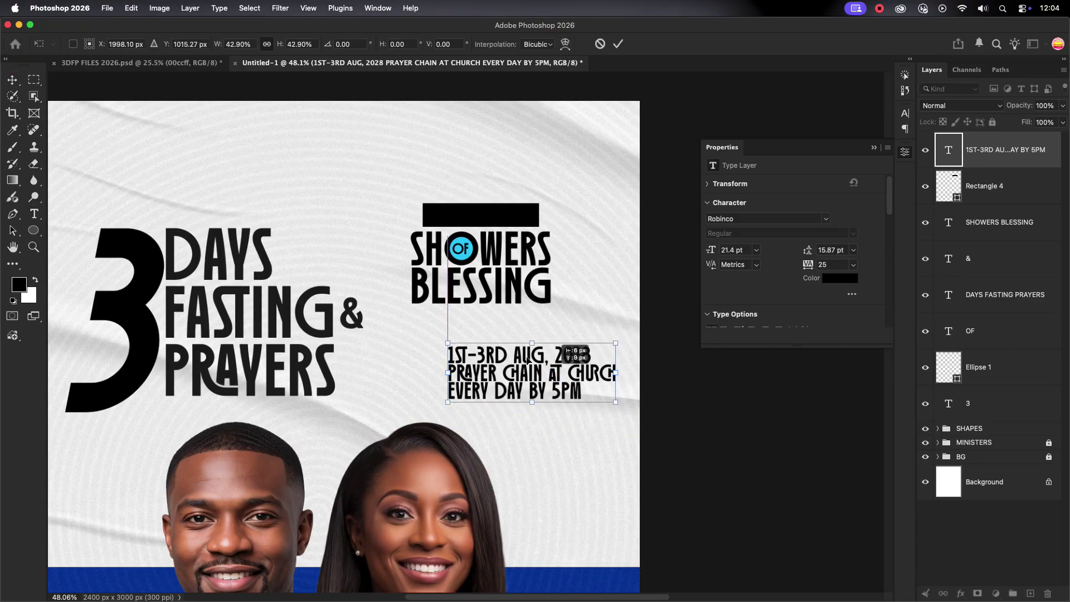
pyautogui.click(905, 113)
pyautogui.click(768, 130)
pyautogui.write('INBO')
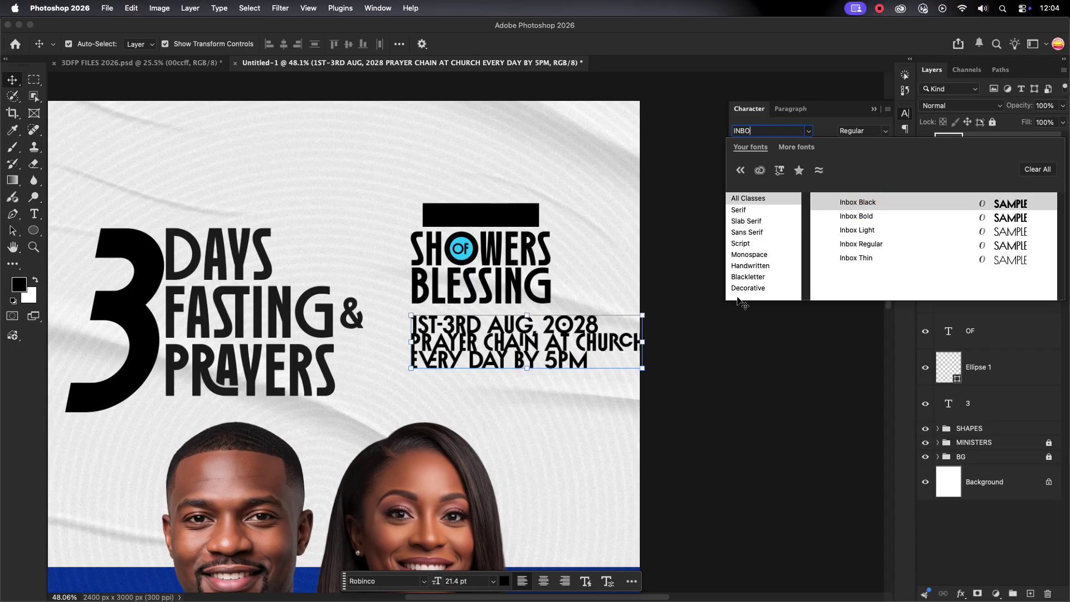
pyautogui.press('Return')
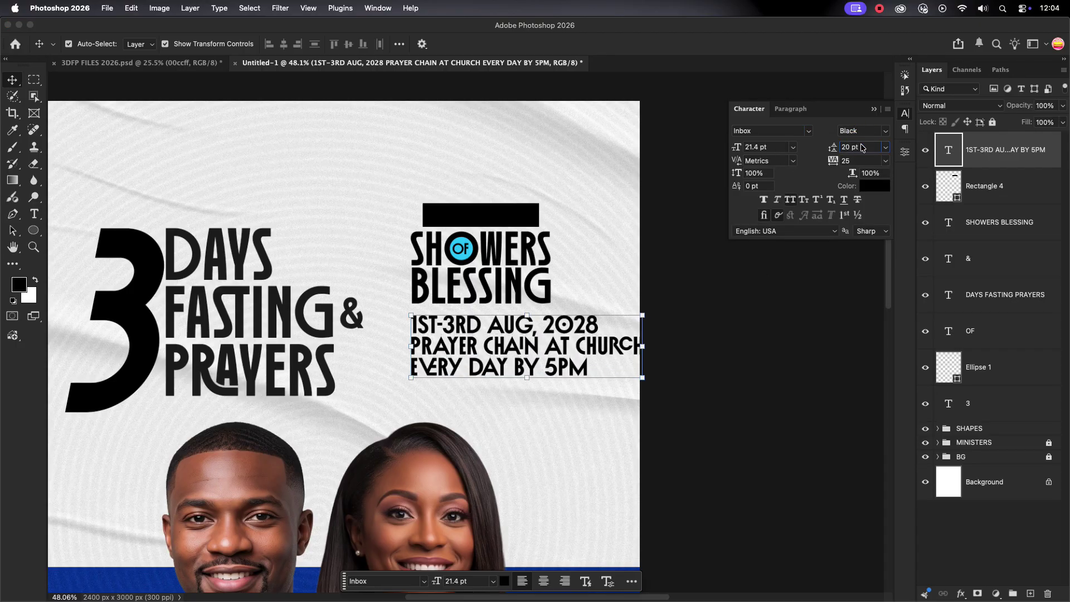
pyautogui.click(764, 215)
# Scale the event details to the title width and centre them under BLESSING.
pyautogui.press('super+t')
pyautogui.moveTo(642, 346); pyautogui.dragTo(578, 346)
pyautogui.moveTo(498, 354); pyautogui.dragTo(500, 335)
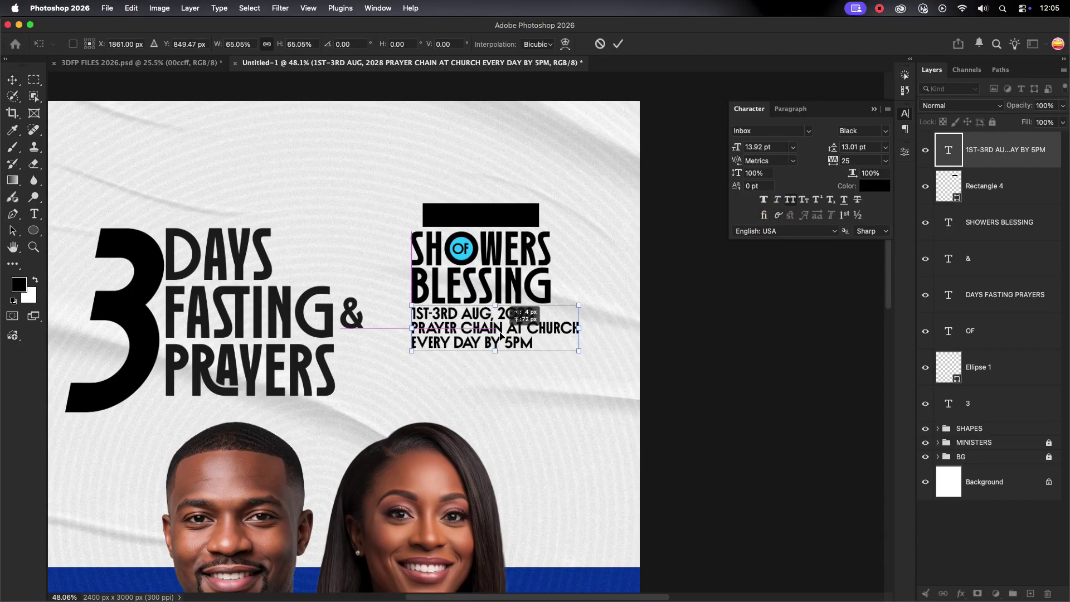
pyautogui.scroll(-5, 551, 289)
pyautogui.click(618, 44)
pyautogui.click(544, 331)
pyautogui.scroll(8, 542, 329)
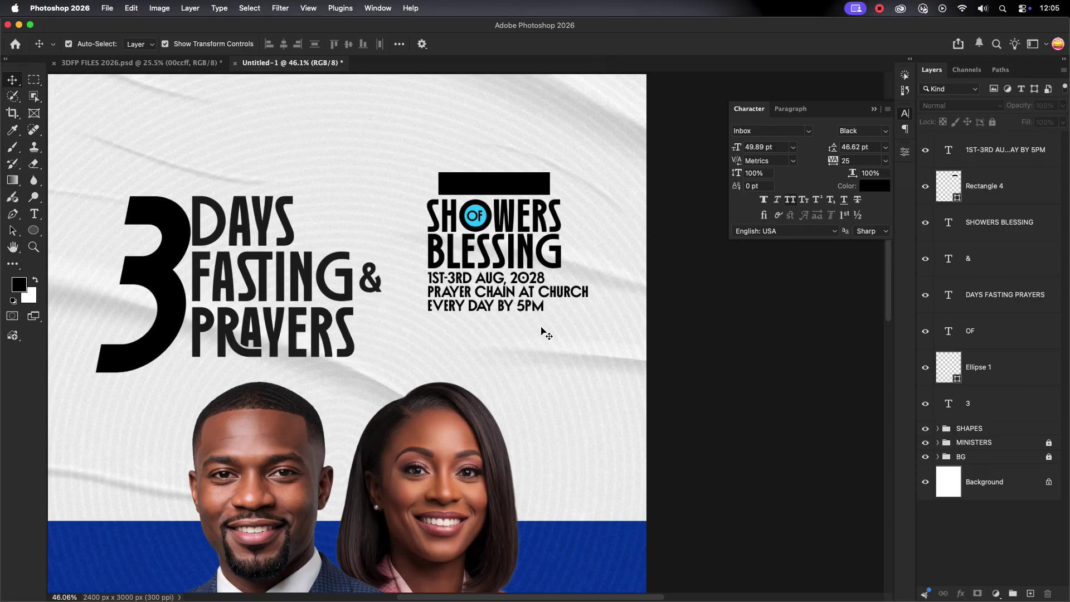
pyautogui.moveTo(462, 278); pyautogui.dragTo(461, 279)
# Break the details so CHURCH starts on its own line.
pyautogui.click(550, 330)
pyautogui.click(566, 282)
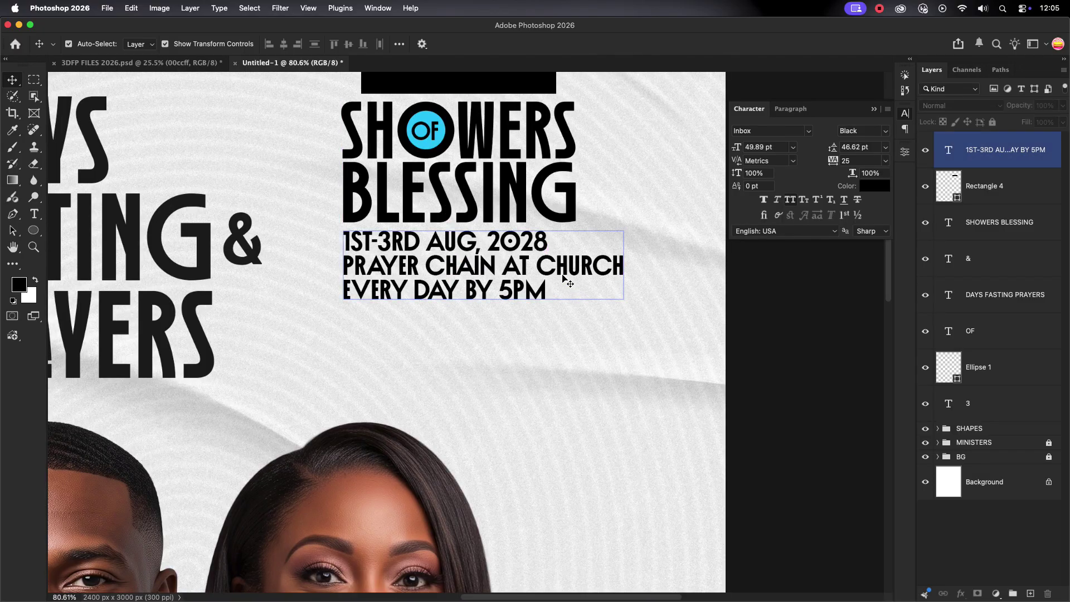
pyautogui.doubleClick(540, 272)
pyautogui.click(538, 271)
pyautogui.press('Return')
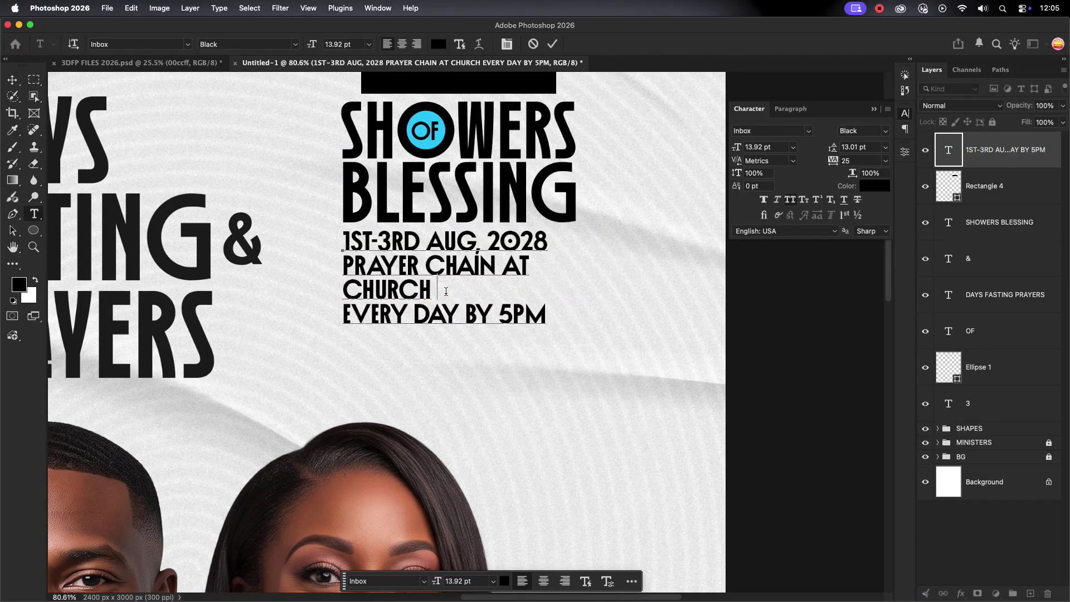
pyautogui.click(555, 45)
# Scale the header text and shapes together to about 113% and nudge them left and down.
pyautogui.scroll(-3, 481, 359)
pyautogui.moveTo(602, 89); pyautogui.dragTo(473, 357)
pyautogui.press('super+t')
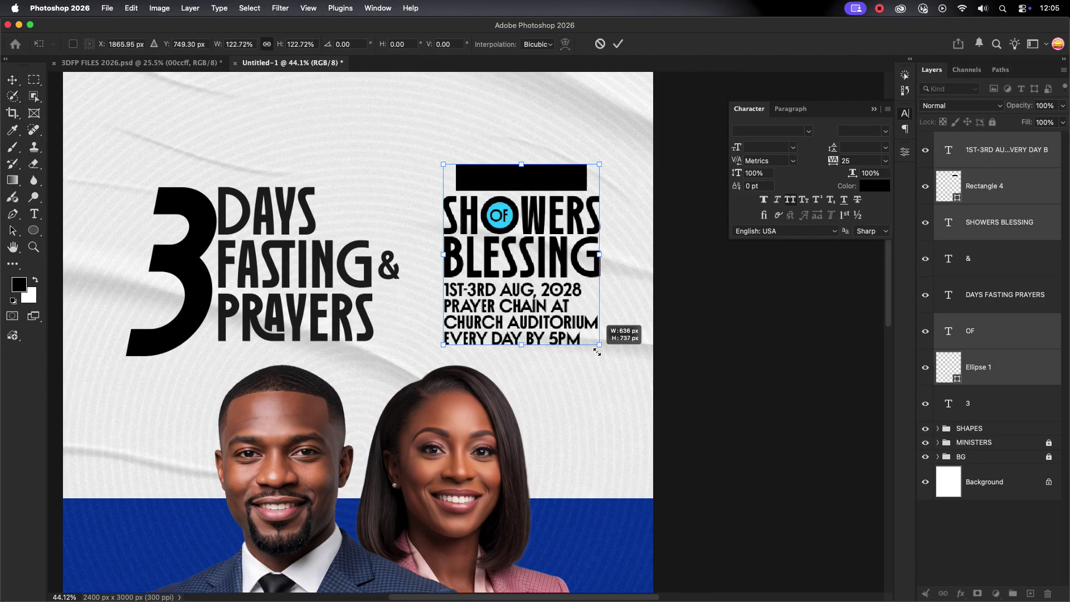
pyautogui.moveTo(597, 351); pyautogui.dragTo(585, 338)
pyautogui.moveTo(547, 237); pyautogui.dragTo(538, 247)
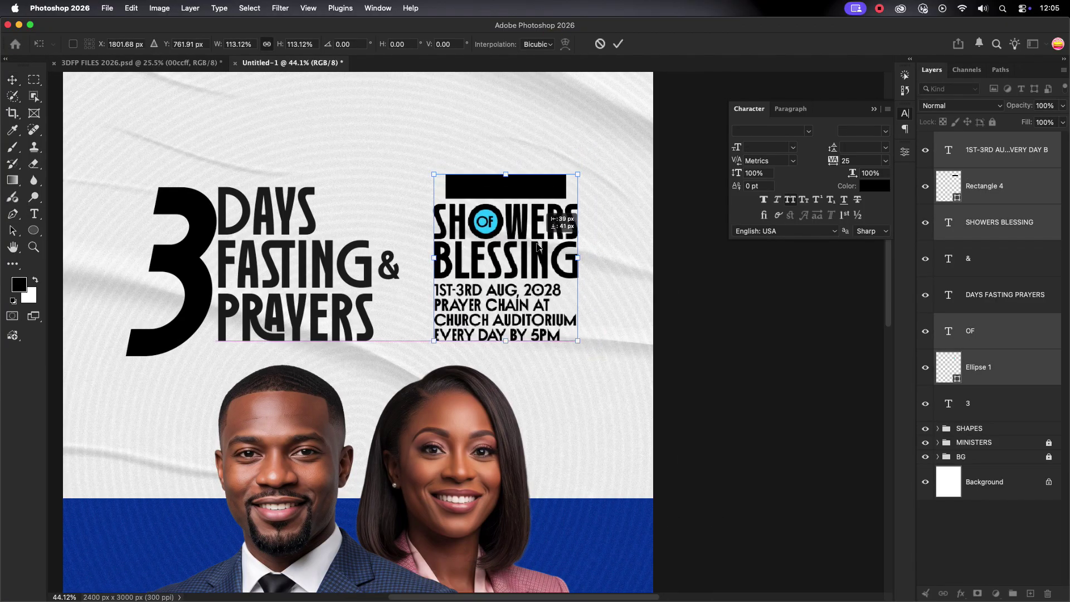
pyautogui.click(619, 44)
pyautogui.scroll(-5, 605, 259)
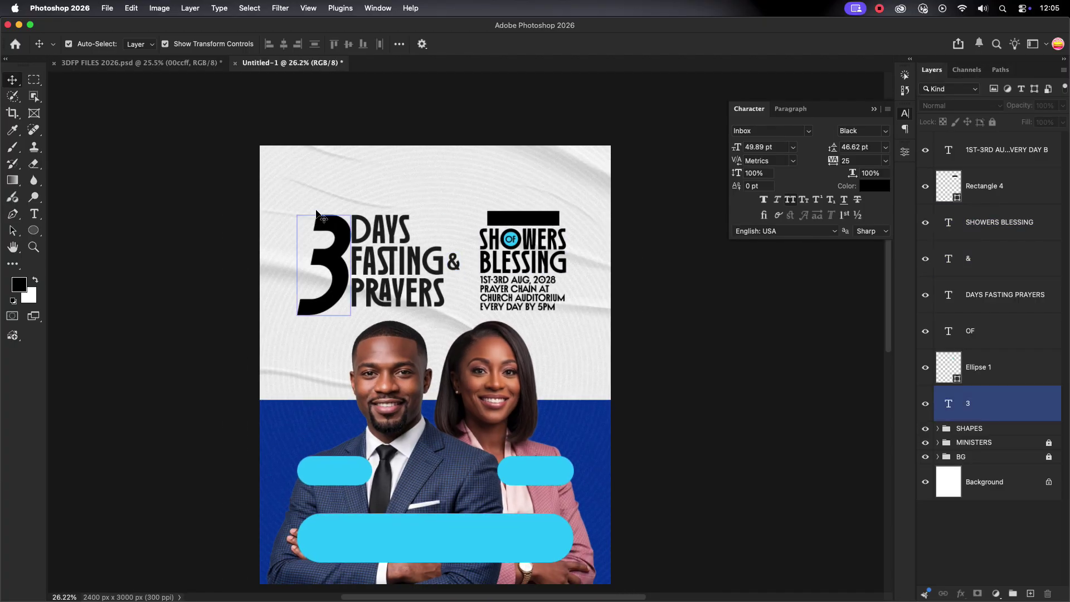
# Draw Rectangle 5 over the SHOWERS BLESSING block, place it under the text layers, and fill it blue.
pyautogui.click(34, 231)
pyautogui.rightClick(34, 230)
pyautogui.click(73, 235)
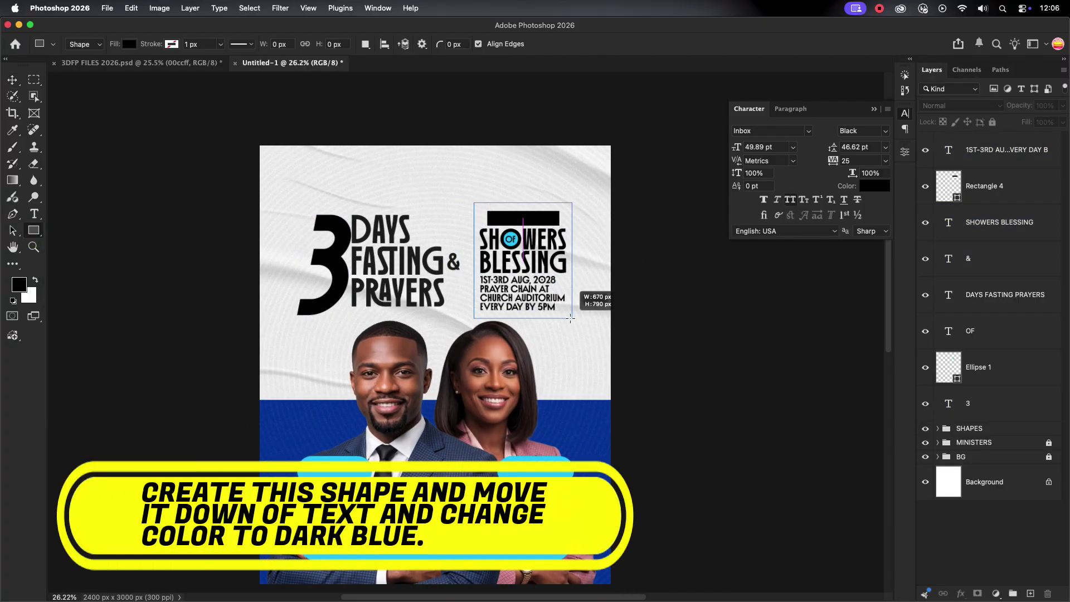
pyautogui.moveTo(570, 318); pyautogui.dragTo(570, 318)
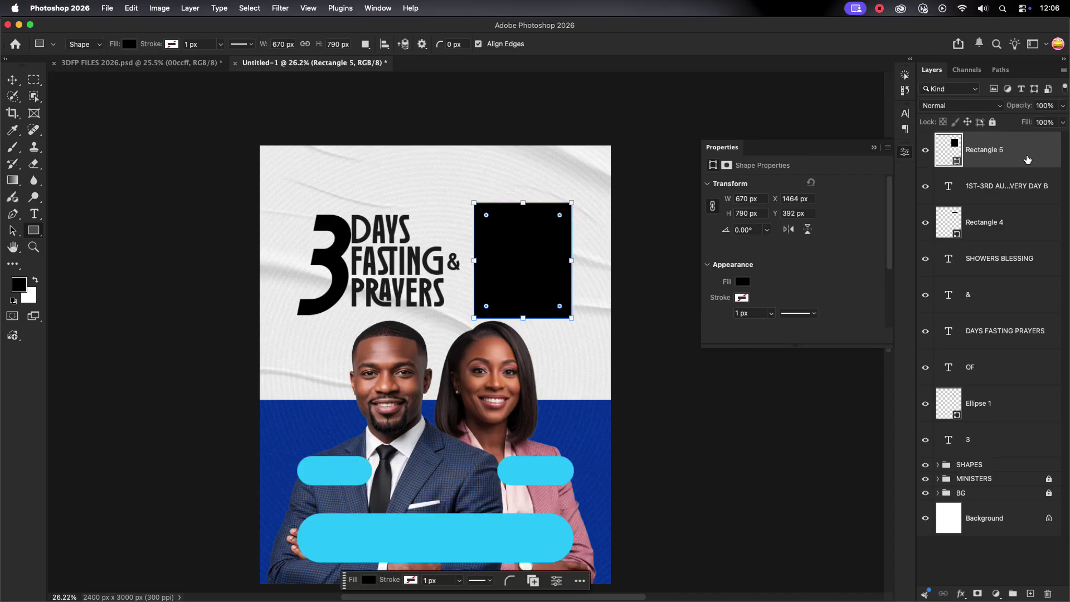
pyautogui.moveTo(1027, 160); pyautogui.dragTo(992, 454)
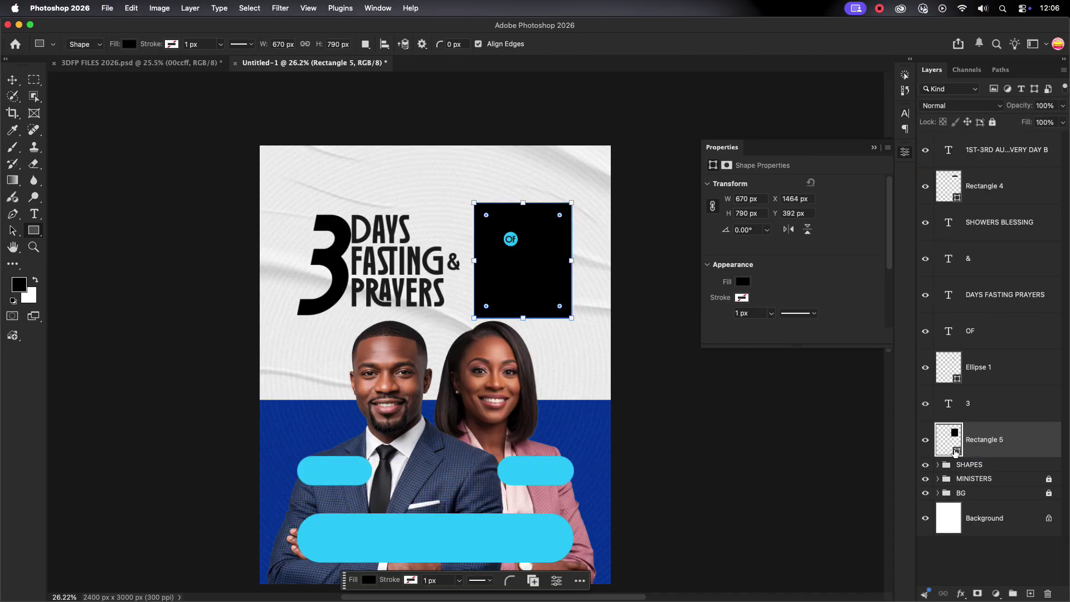
pyautogui.doubleClick(956, 452)
pyautogui.click(608, 414)
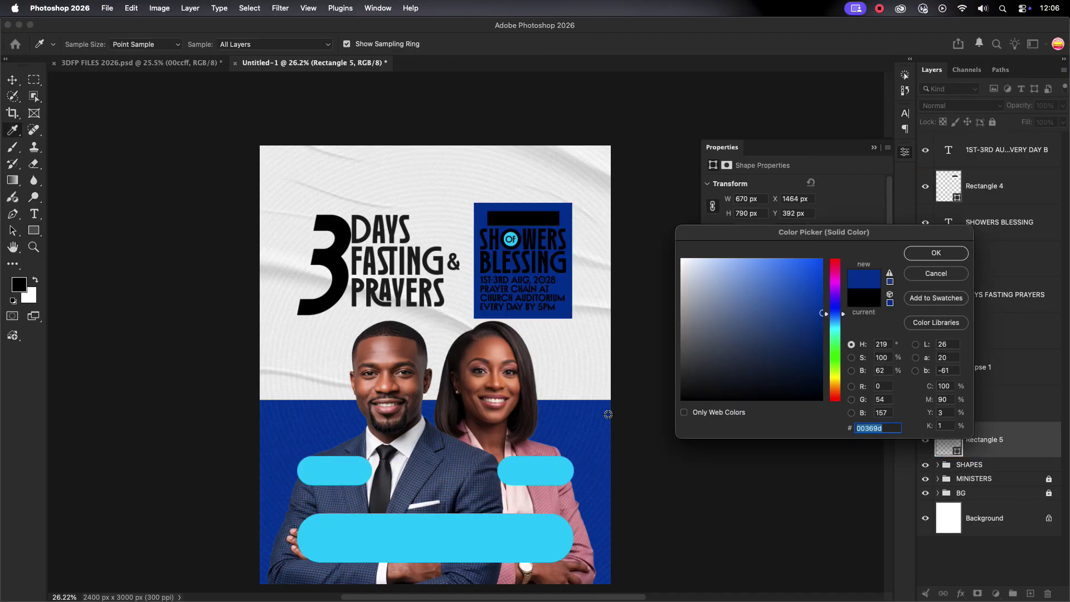
pyautogui.click(921, 254)
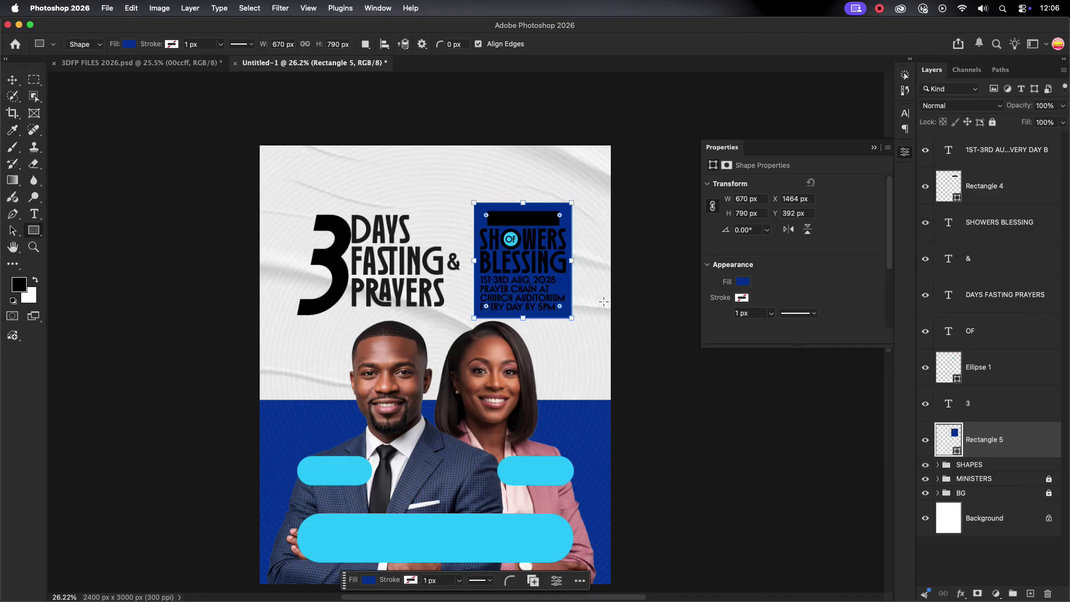
# Copy the 003ba4 colour code from the 3DFP FILES 2026.psd document.
pyautogui.click(148, 63)
pyautogui.click(13, 80)
pyautogui.click(299, 224)
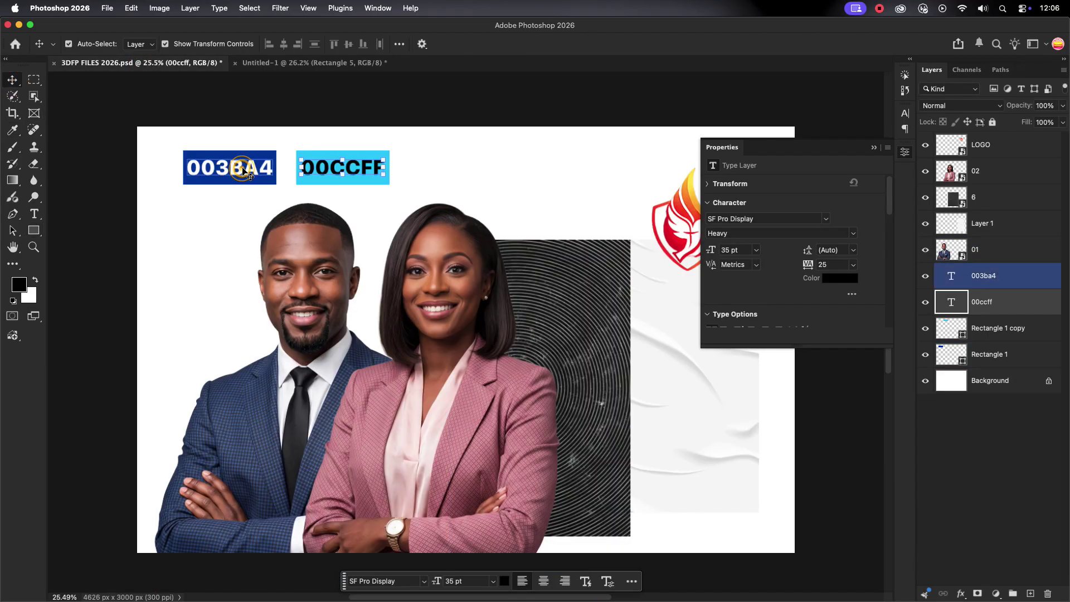
pyautogui.doubleClick(251, 168)
pyautogui.rightClick(245, 169)
pyautogui.click(276, 207)
# Paste 003ba4 as Rectangle 5's fill colour and adjust its position in the layer stack.
pyautogui.click(313, 63)
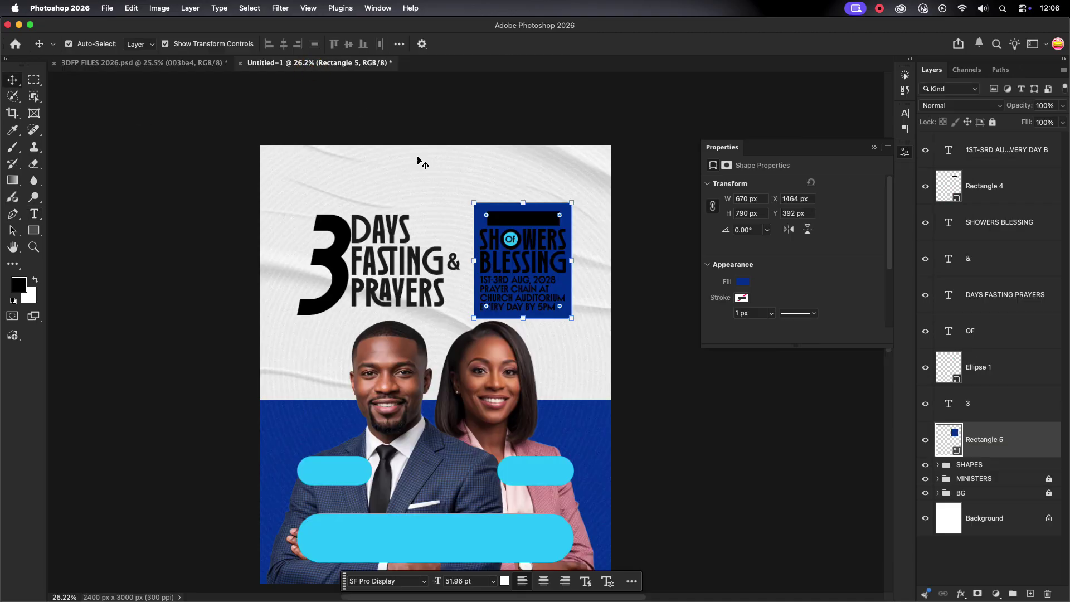
pyautogui.doubleClick(957, 452)
pyautogui.rightClick(884, 429)
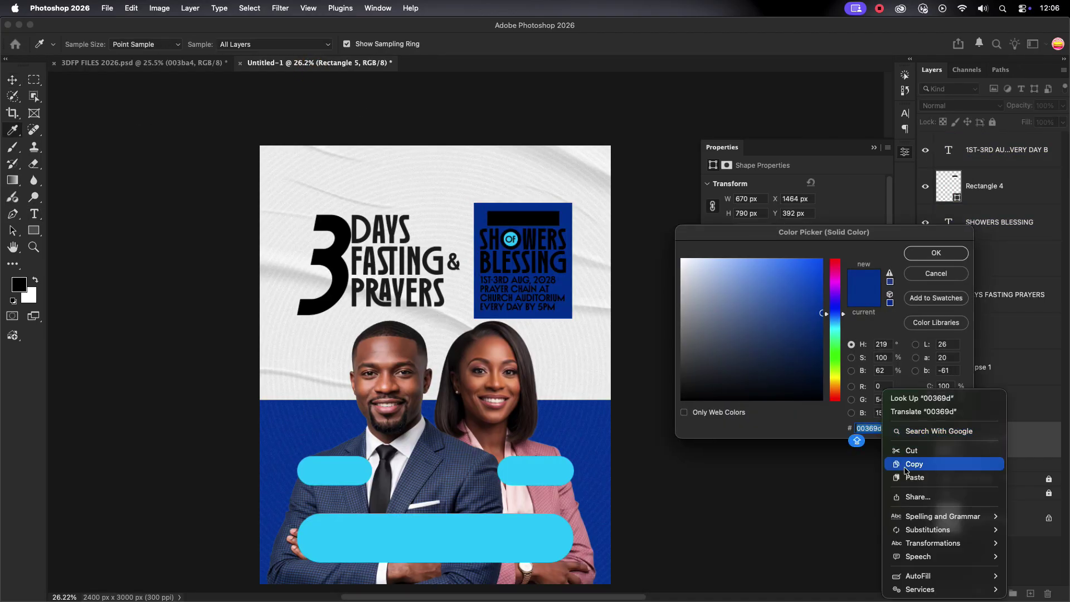
pyautogui.click(811, 483)
pyautogui.click(935, 254)
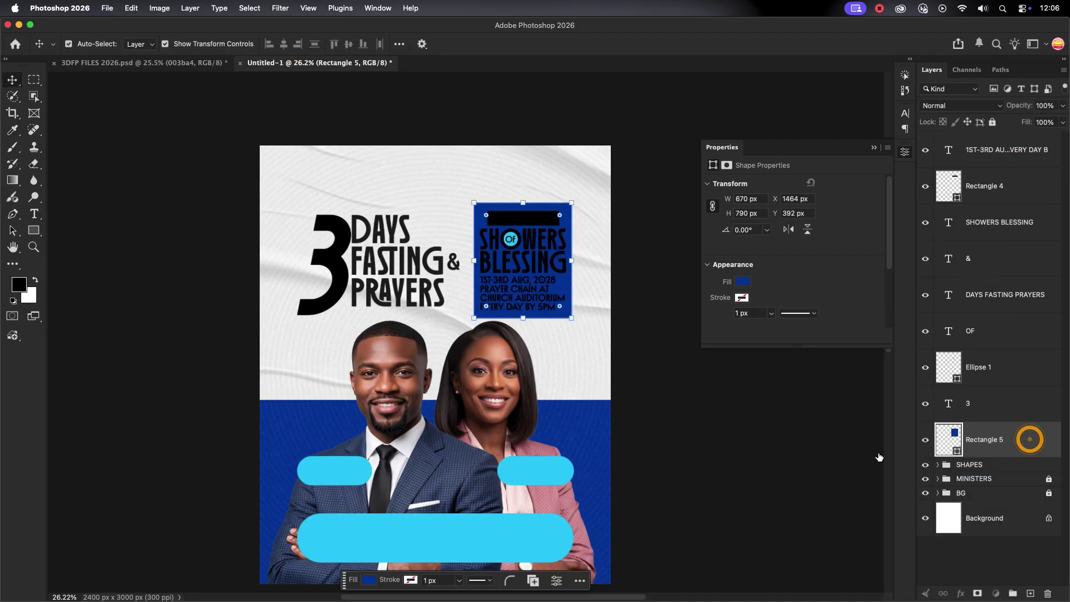
pyautogui.click(874, 149)
pyautogui.scroll(4, 539, 304)
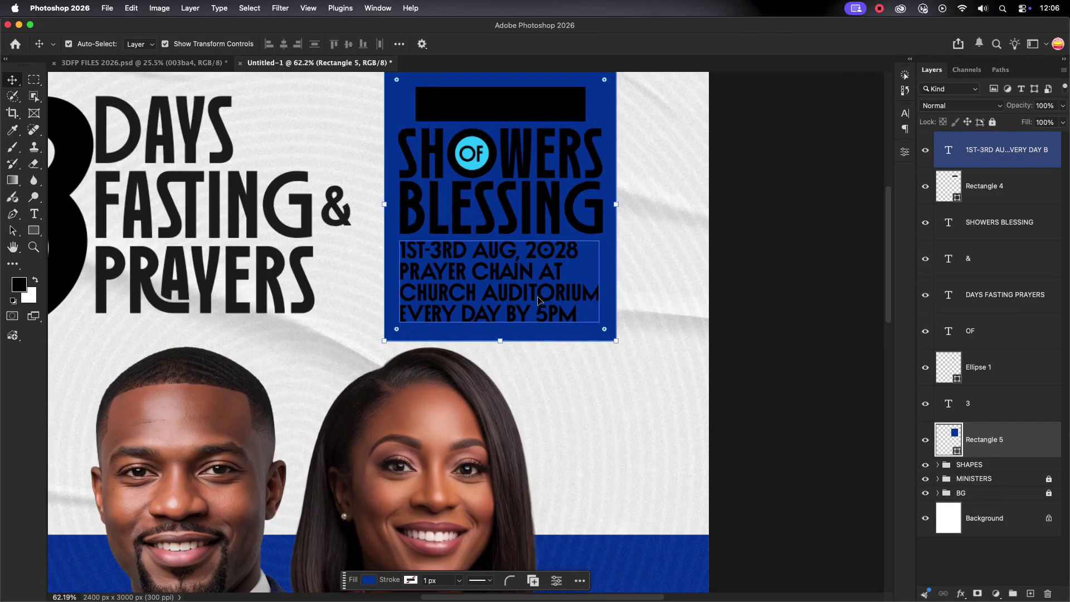
pyautogui.moveTo(981, 439); pyautogui.dragTo(1046, 475)
# Lock the blue rectangle layer and make all SHOWERS BLESSING text layers white.
pyautogui.click(992, 122)
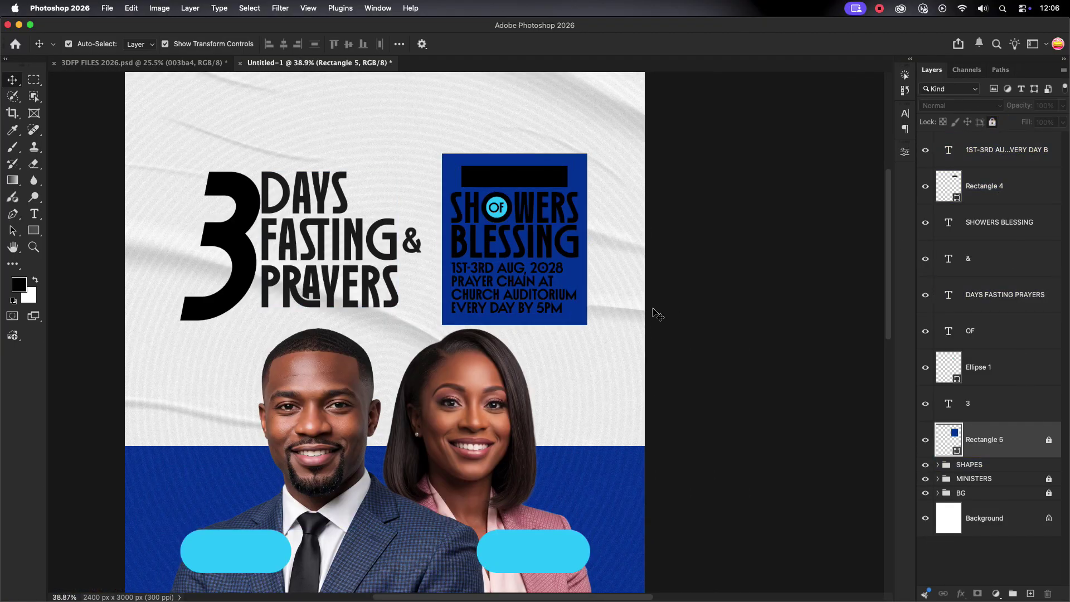
pyautogui.moveTo(446, 189); pyautogui.dragTo(583, 320)
pyautogui.click(904, 114)
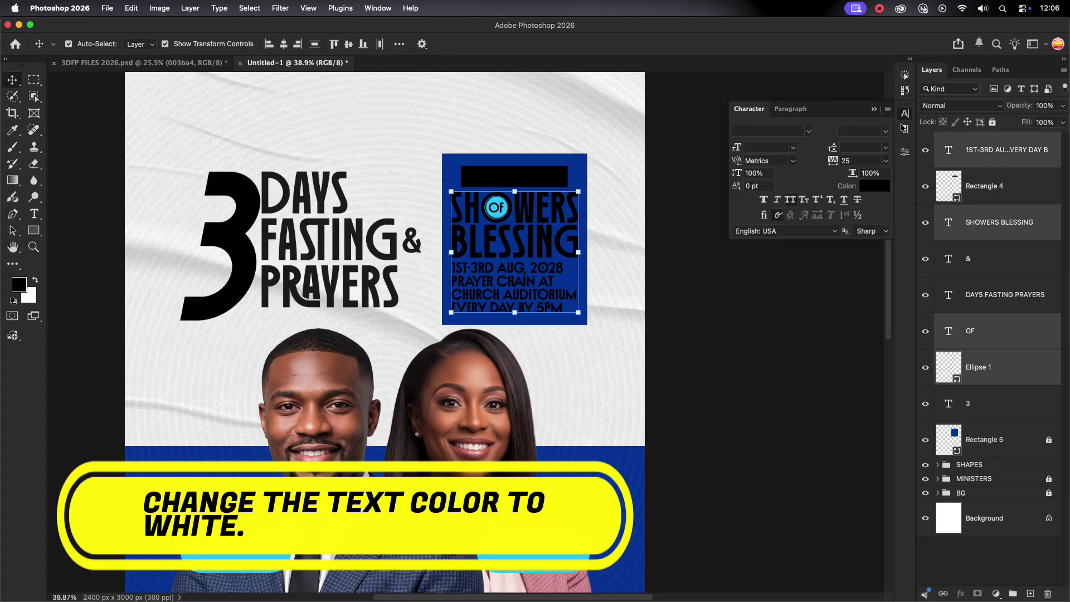
pyautogui.click(866, 187)
pyautogui.click(682, 260)
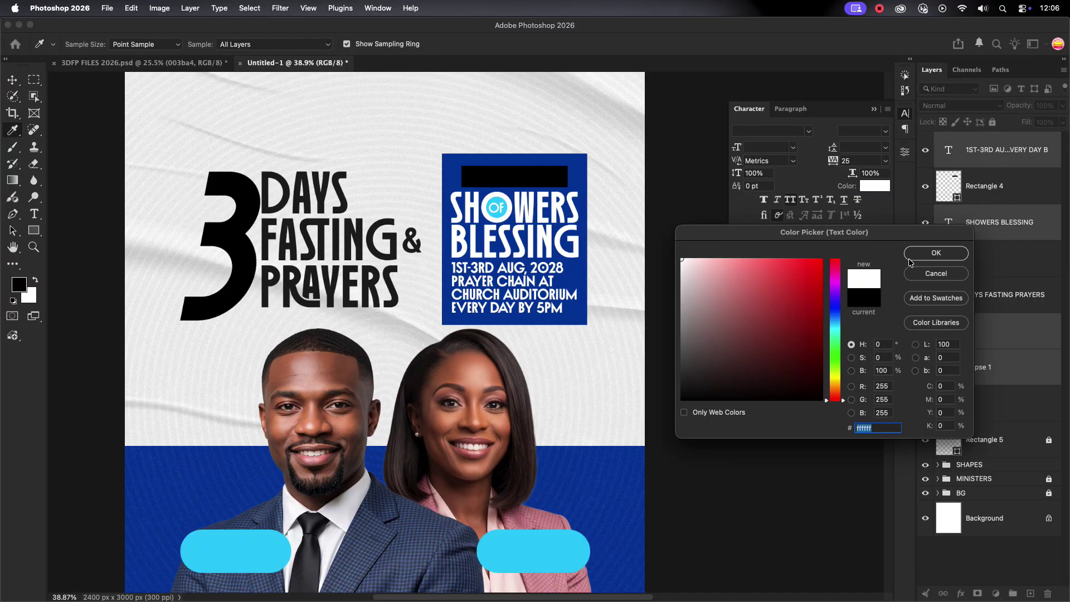
pyautogui.click(932, 254)
# Move the OF layer above the blue box in the layer stack.
pyautogui.click(518, 236)
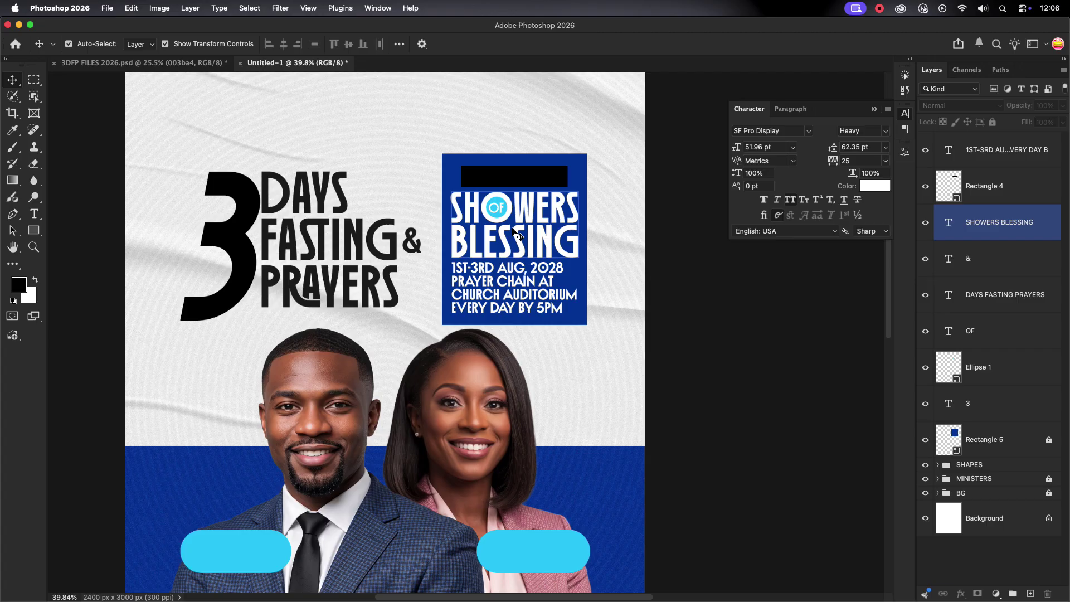
pyautogui.scroll(2, 518, 237)
pyautogui.click(1027, 409)
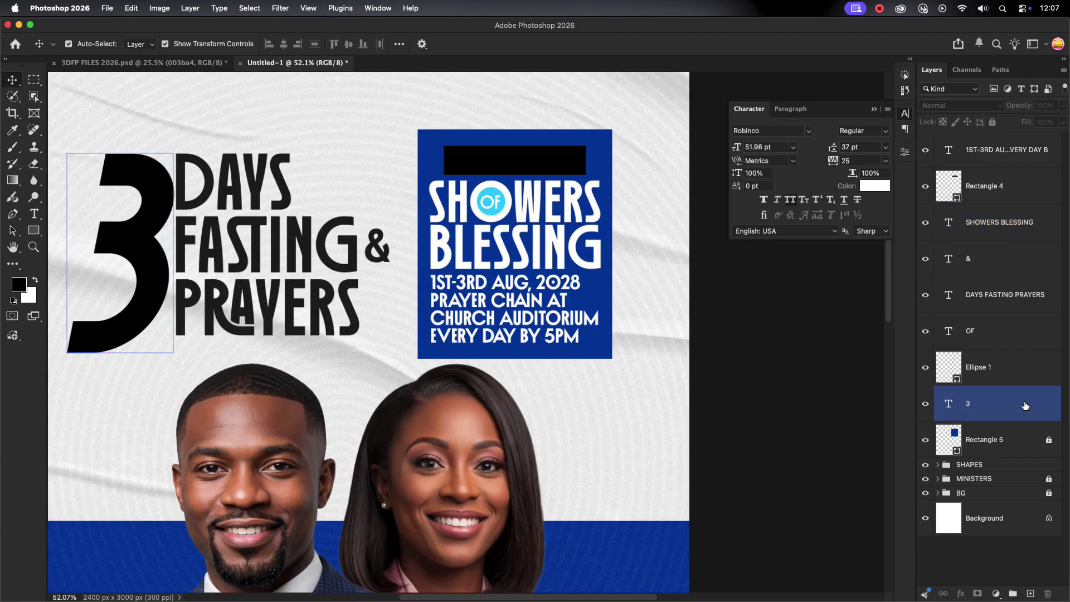
pyautogui.click(994, 334)
pyautogui.doubleClick(993, 336)
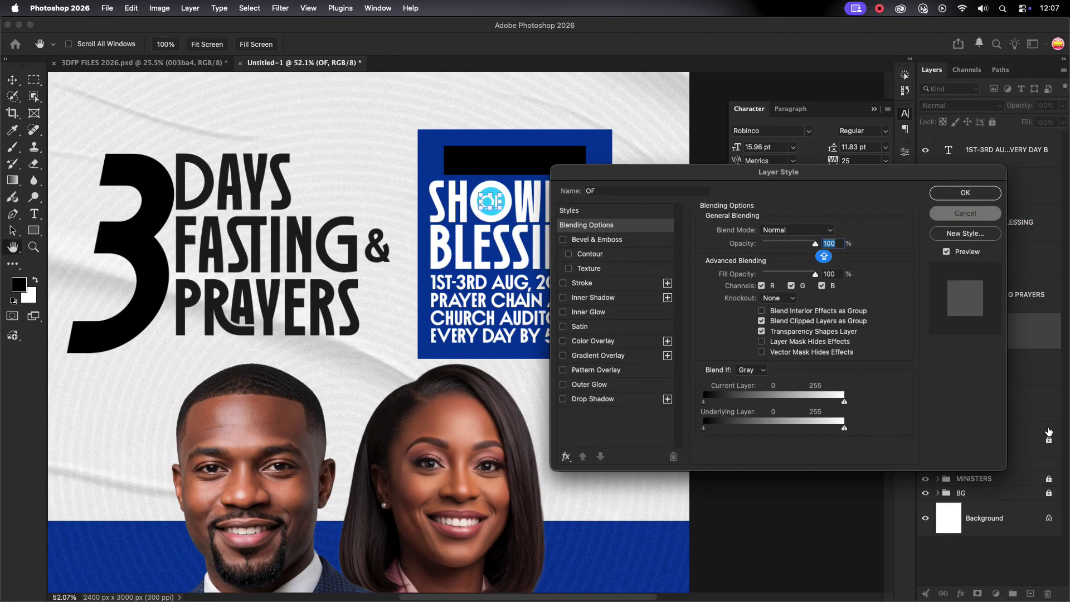
pyautogui.press('Escape')
pyautogui.moveTo(1015, 334); pyautogui.dragTo(995, 172)
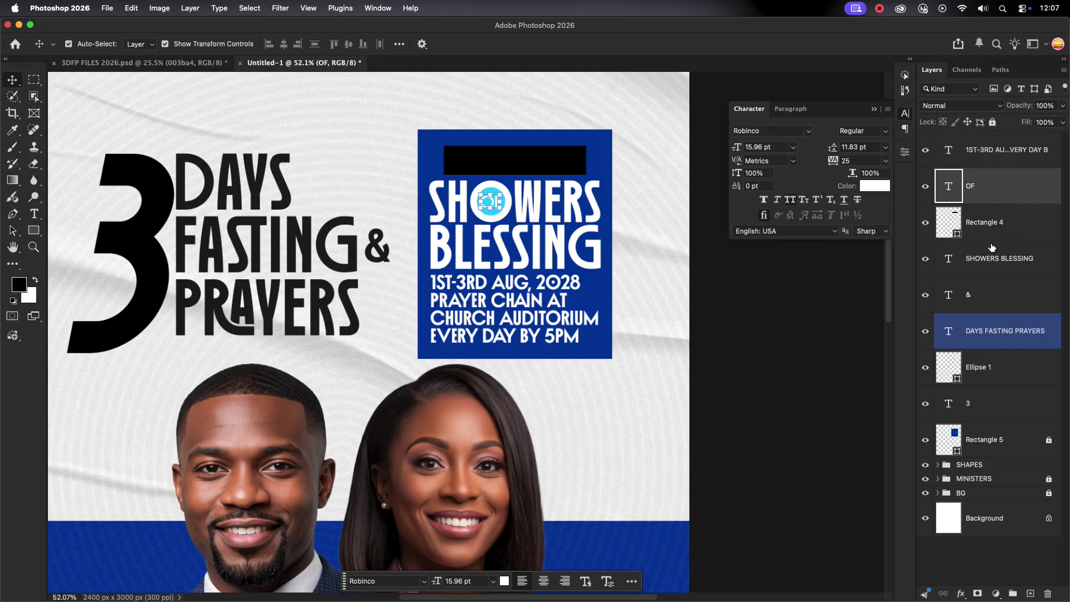
# Colour the OF text dark blue, sampled from the poster.
pyautogui.click(1006, 186)
pyautogui.click(874, 186)
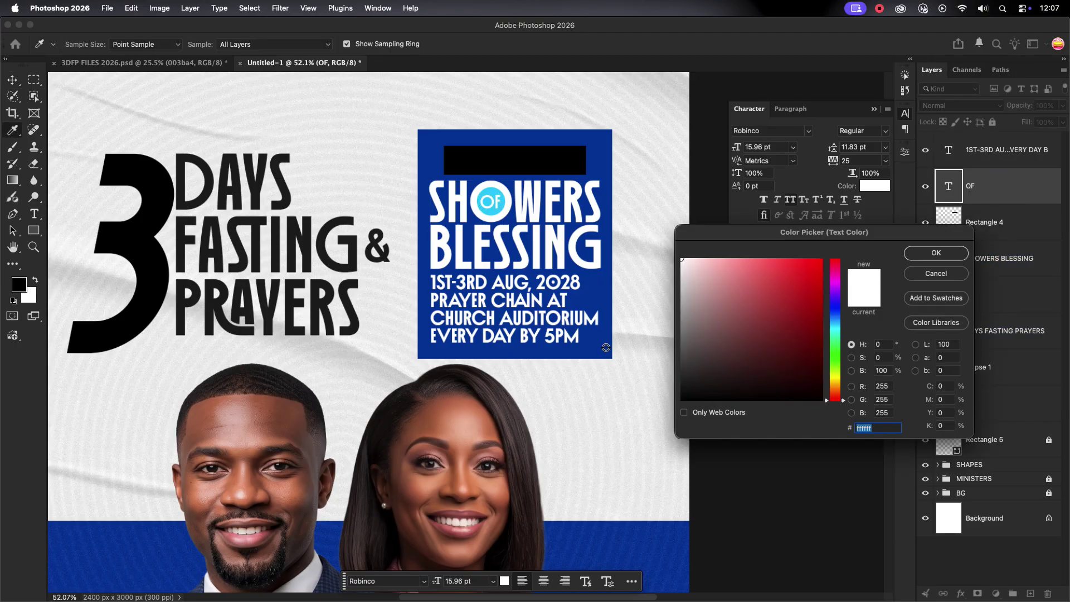
pyautogui.click(606, 347)
pyautogui.click(703, 350)
pyautogui.scroll(-3, 727, 356)
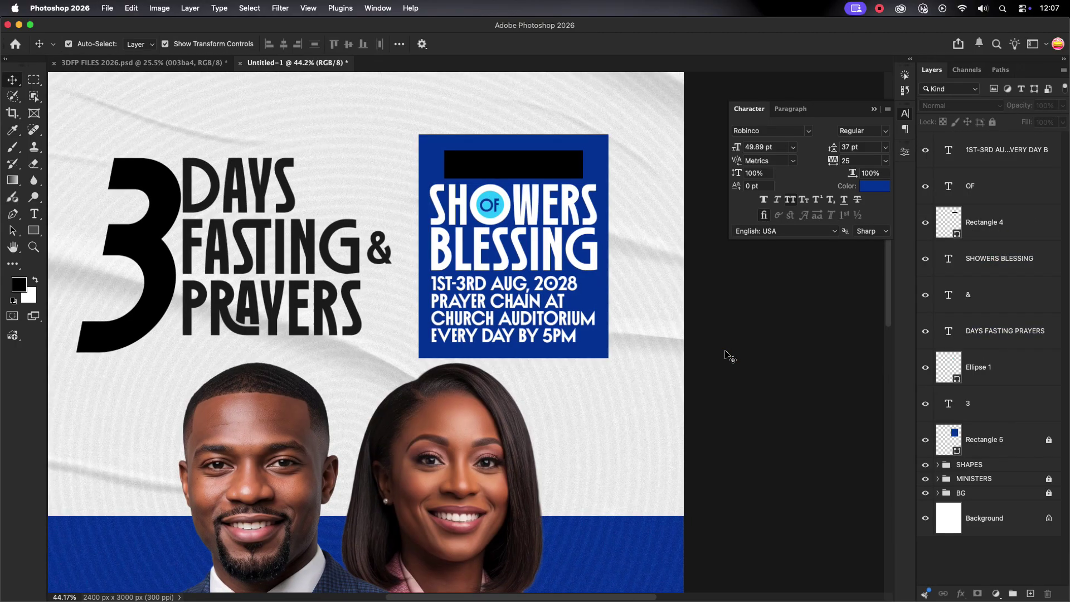
# Round the corners of the blue theme box and the black bar.
pyautogui.scroll(5, 503, 210)
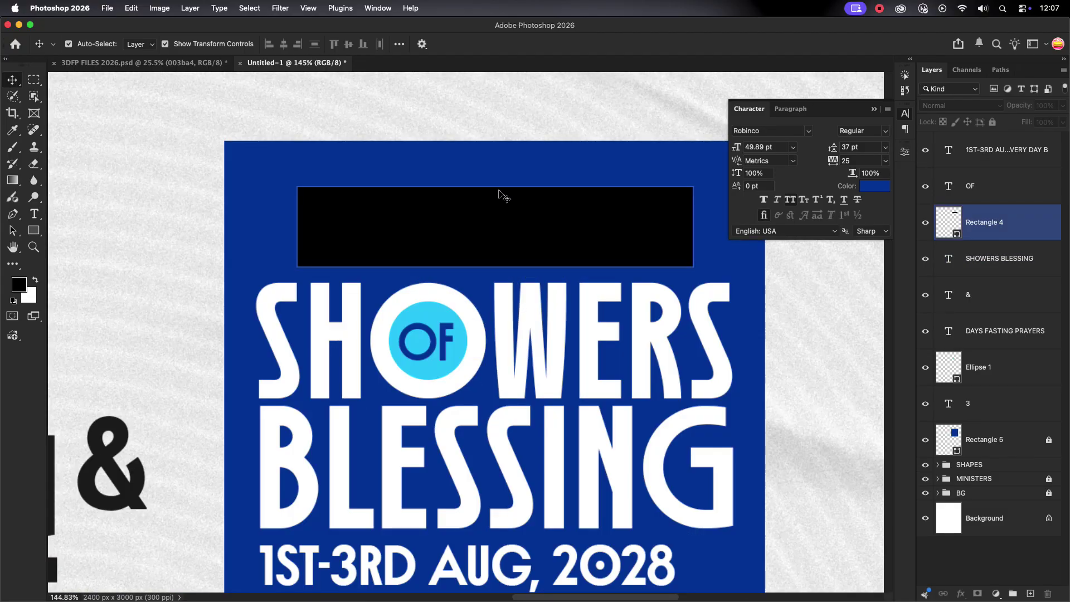
pyautogui.click(487, 179)
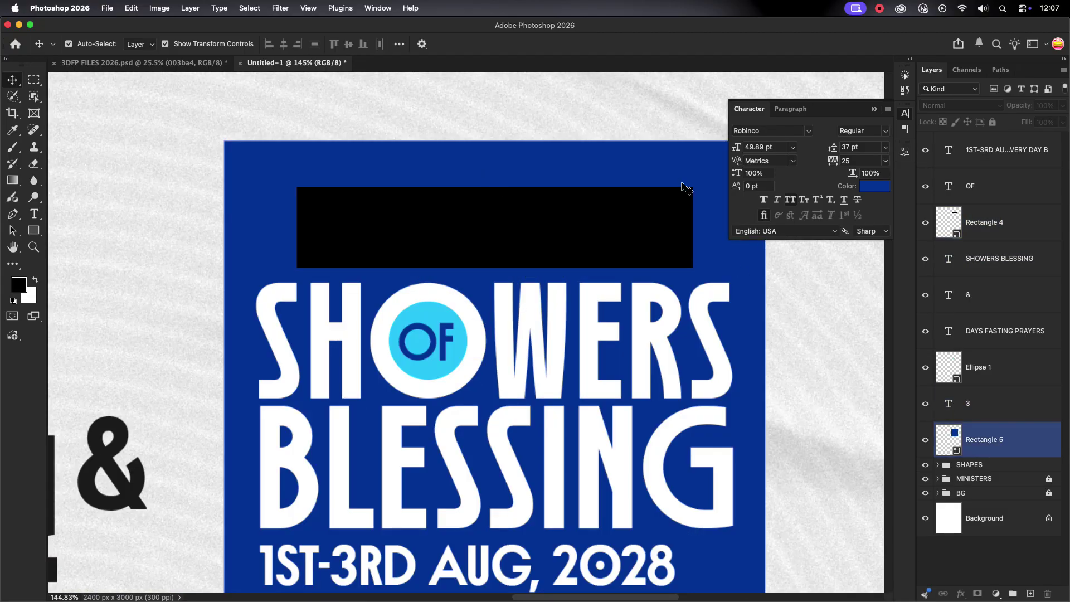
pyautogui.click(905, 113)
pyautogui.click(681, 203)
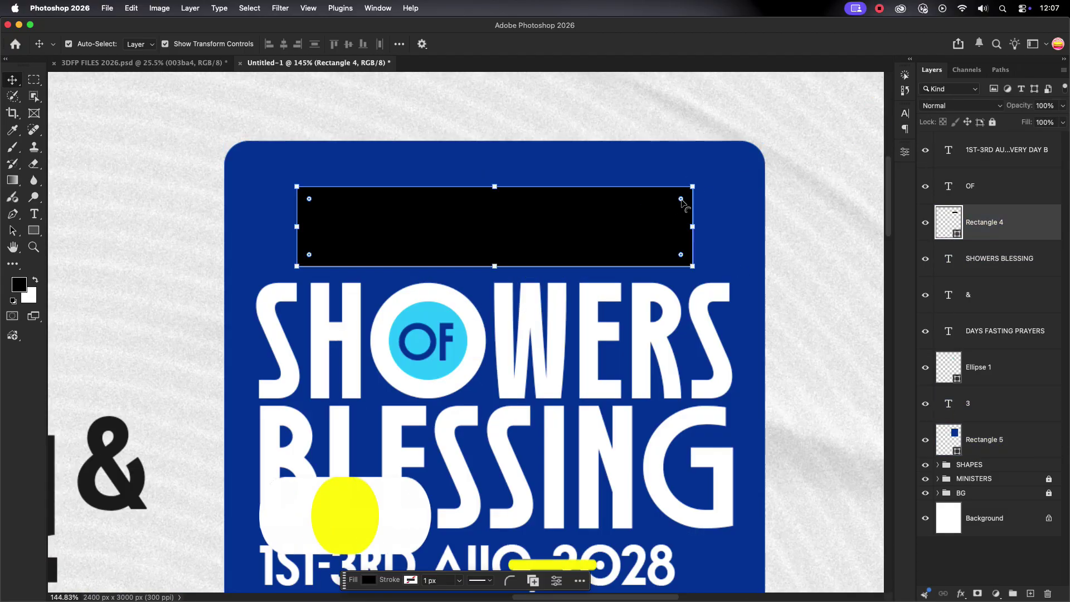
pyautogui.moveTo(680, 203); pyautogui.dragTo(669, 210)
pyautogui.click(719, 168)
pyautogui.scroll(-5, 635, 276)
pyautogui.scroll(4, 633, 274)
# Make the black bar narrower from the right and shorter from the bottom.
pyautogui.click(609, 265)
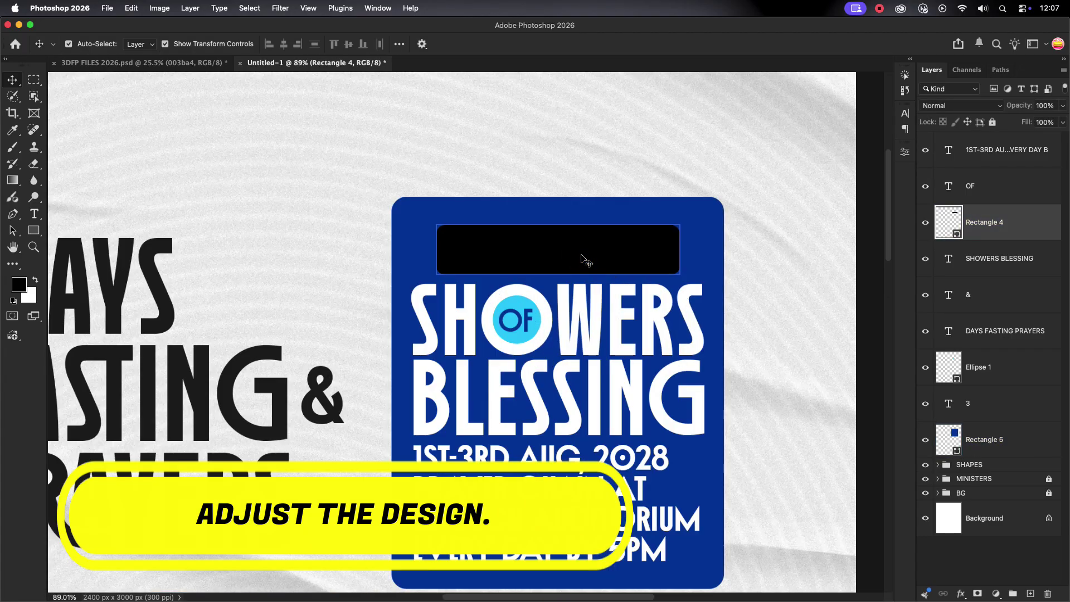
pyautogui.press('super+t')
pyautogui.moveTo(656, 262); pyautogui.dragTo(644, 262)
pyautogui.moveTo(551, 274); pyautogui.dragTo(550, 259)
pyautogui.press('Return')
pyautogui.scroll(-5, 789, 322)
pyautogui.hscroll(3, 789, 322)
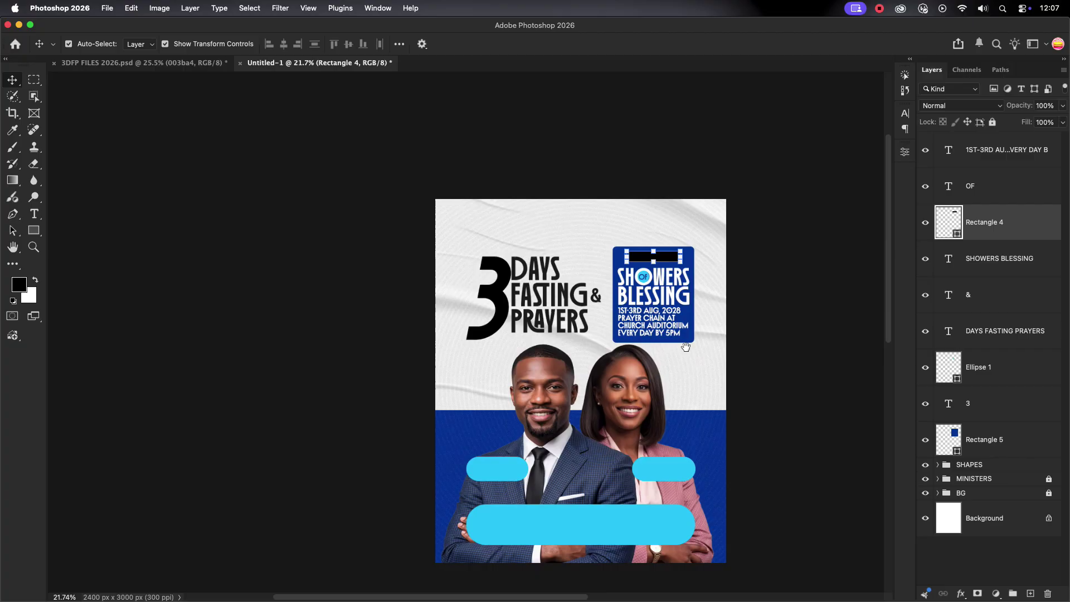
# Move the headline and SHOWERS box up 22 px and enlarge them to about 103%.
pyautogui.moveTo(455, 241); pyautogui.dragTo(701, 343)
pyautogui.moveTo(663, 300); pyautogui.dragTo(667, 297)
pyautogui.moveTo(459, 243); pyautogui.dragTo(454, 238)
pyautogui.moveTo(686, 241); pyautogui.dragTo(688, 239)
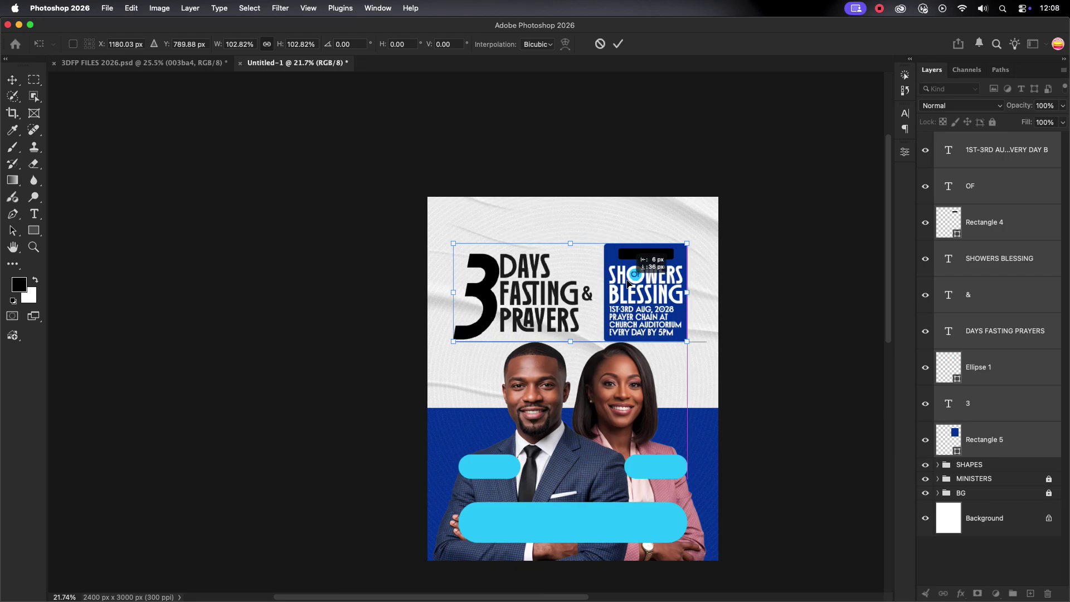
pyautogui.click(618, 43)
pyautogui.scroll(-1, 635, 348)
# Lock the MINISTERS group with the 01 and 02 photos, then shift the title and theme box lower.
pyautogui.click(941, 383)
pyautogui.click(970, 464)
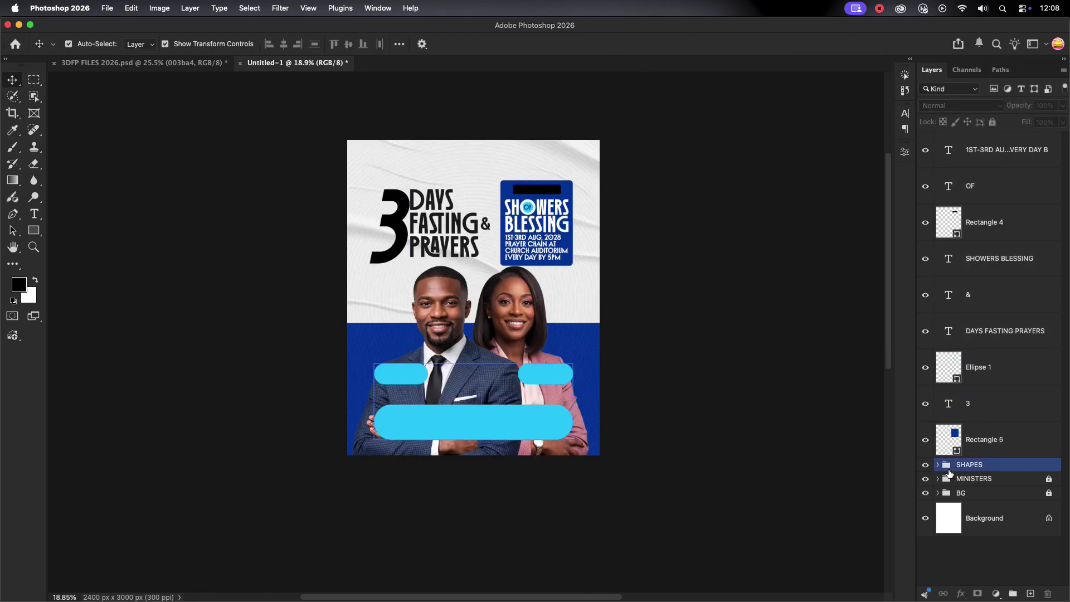
pyautogui.click(365, 289)
pyautogui.keyDown('shift'); pyautogui.click(539, 325); pyautogui.keyUp('shift')
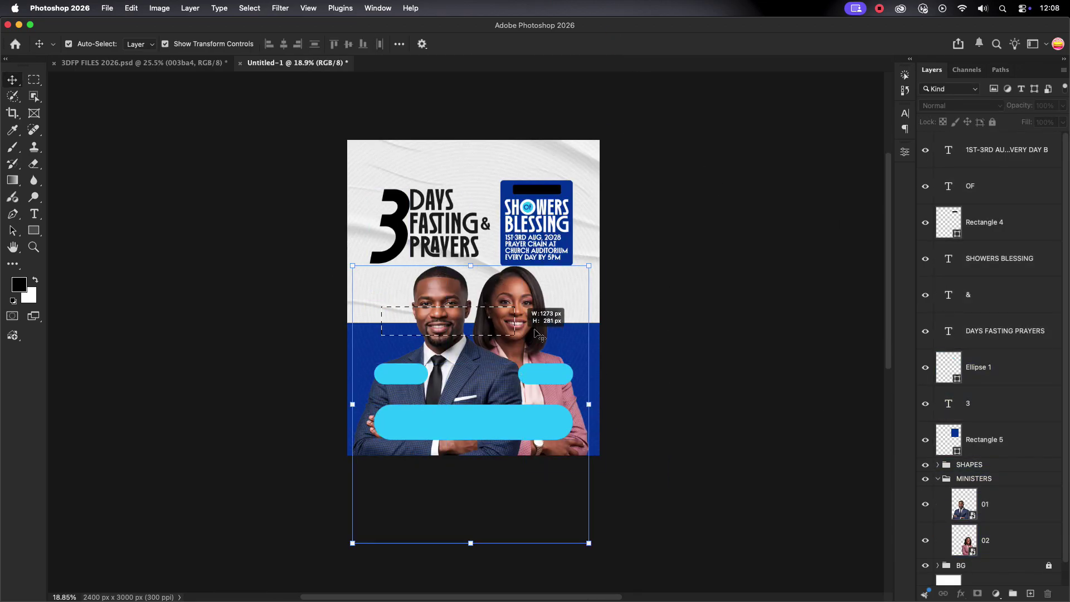
pyautogui.click(937, 478)
pyautogui.click(992, 122)
pyautogui.click(665, 354)
pyautogui.scroll(1, 422, 348)
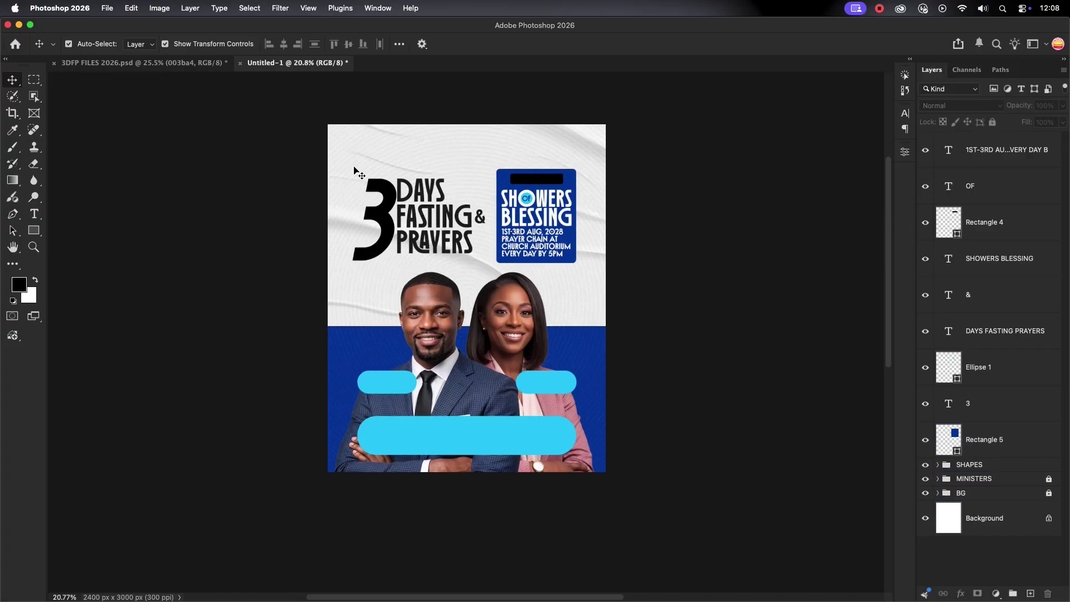
pyautogui.moveTo(357, 173); pyautogui.dragTo(614, 240)
pyautogui.moveTo(538, 189); pyautogui.dragTo(540, 195)
# Change the black bar atop the theme box to a cyan fill.
pyautogui.click(543, 191)
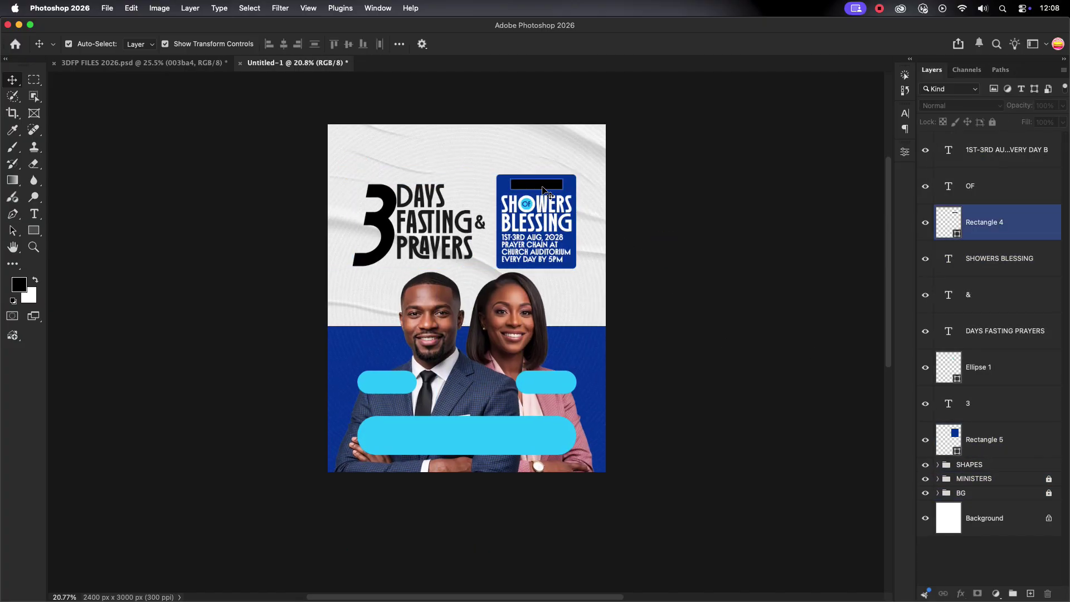
pyautogui.doubleClick(947, 222)
pyautogui.click(546, 382)
pyautogui.click(920, 262)
pyautogui.scroll(5, 501, 119)
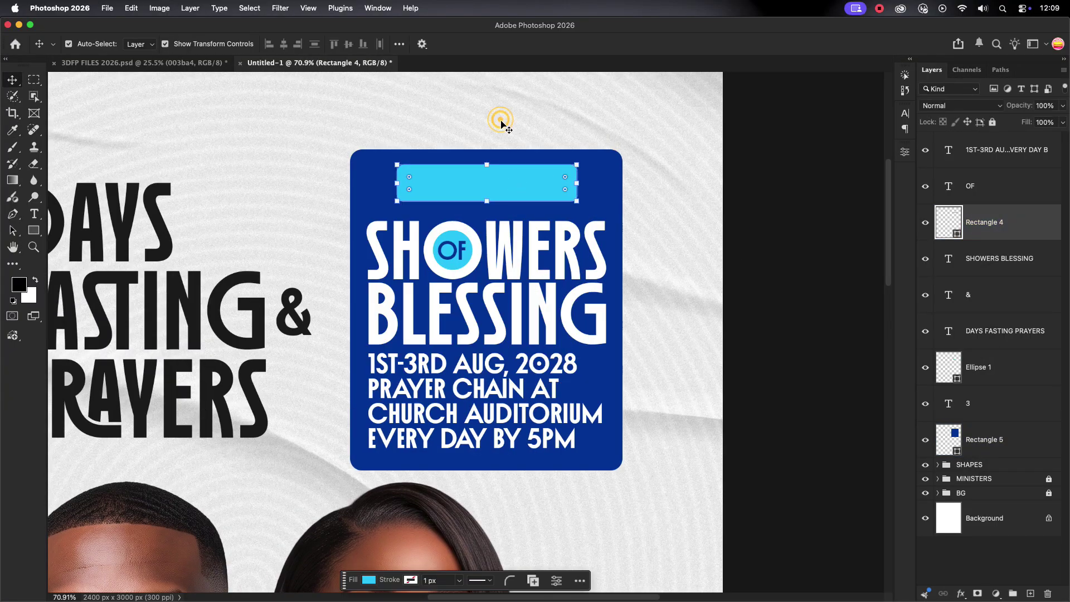
pyautogui.click(500, 119)
pyautogui.scroll(-5, 647, 131)
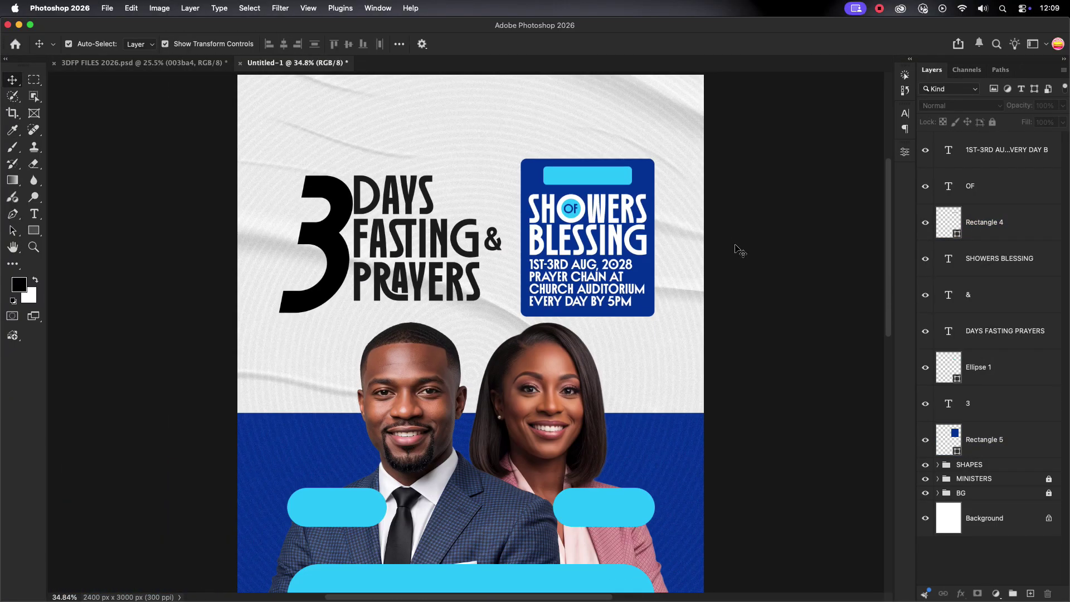
pyautogui.click(741, 254)
pyautogui.scroll(3, 719, 270)
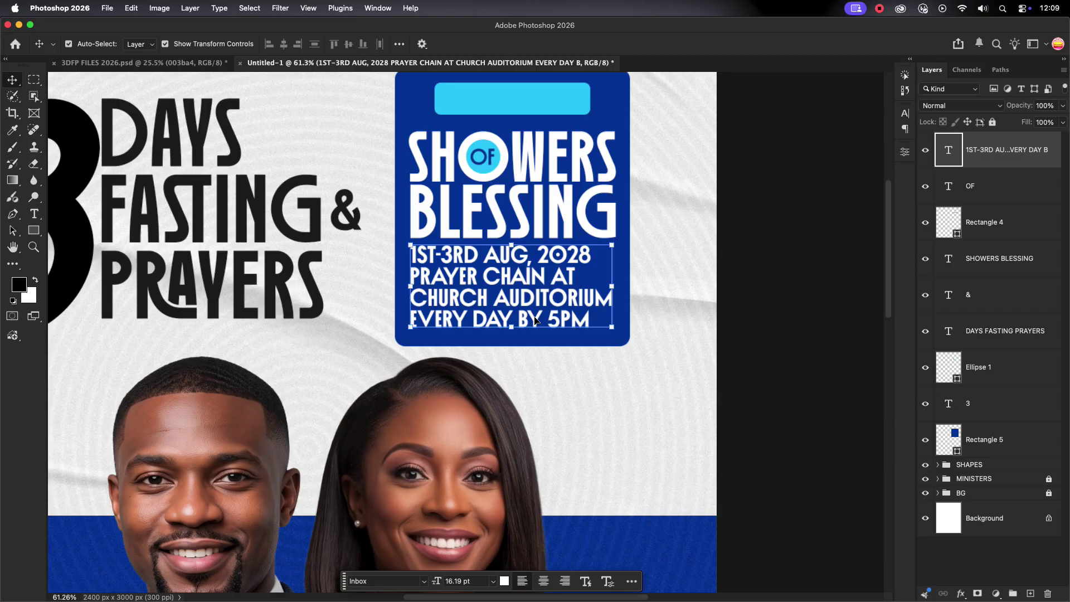
pyautogui.scroll(-5, 761, 283)
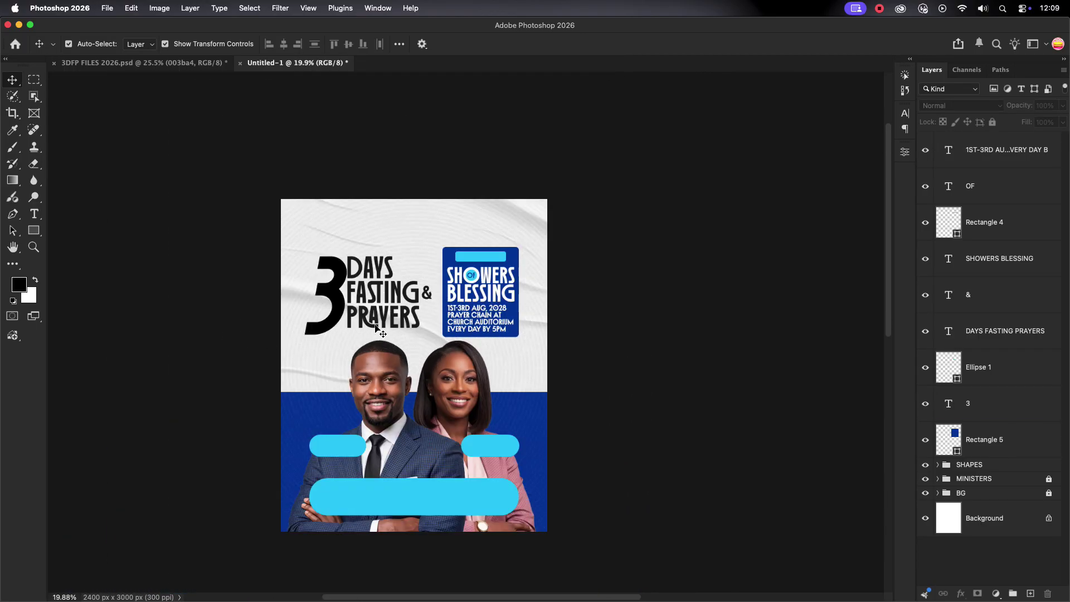
pyautogui.scroll(1, 729, 286)
# Add a Gradient Overlay layer style to the big 3.
pyautogui.click(977, 288)
pyautogui.click(1015, 403)
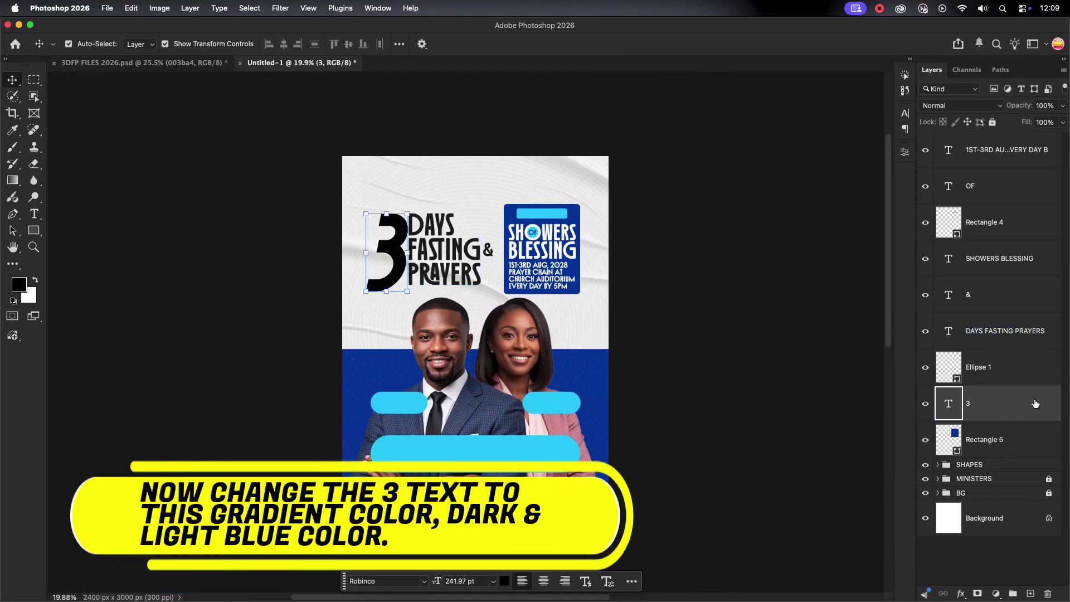
pyautogui.doubleClick(1020, 403)
pyautogui.moveTo(664, 173); pyautogui.dragTo(745, 172)
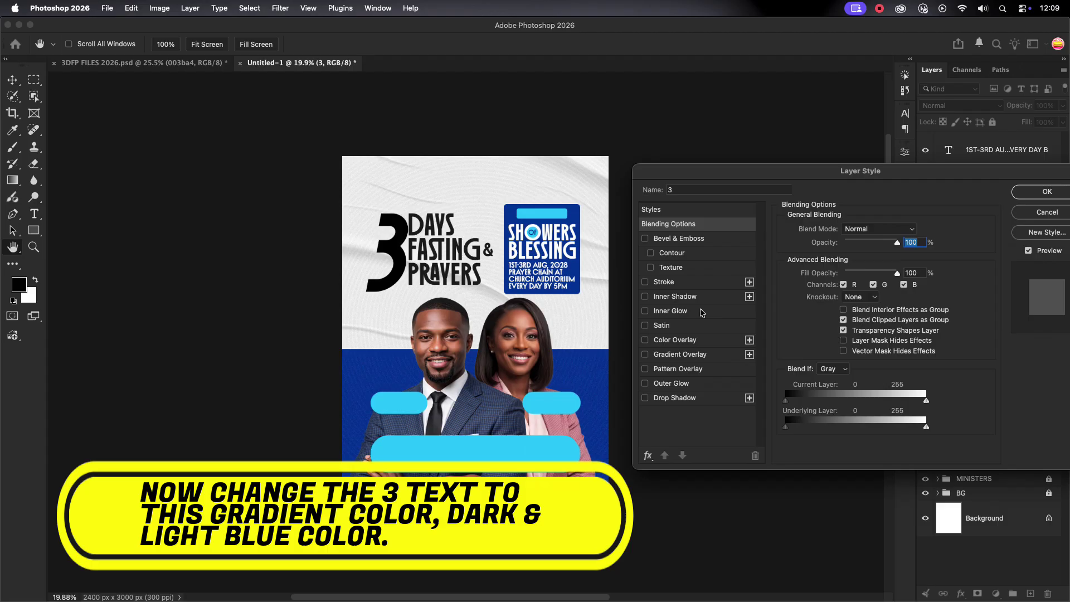
pyautogui.click(676, 355)
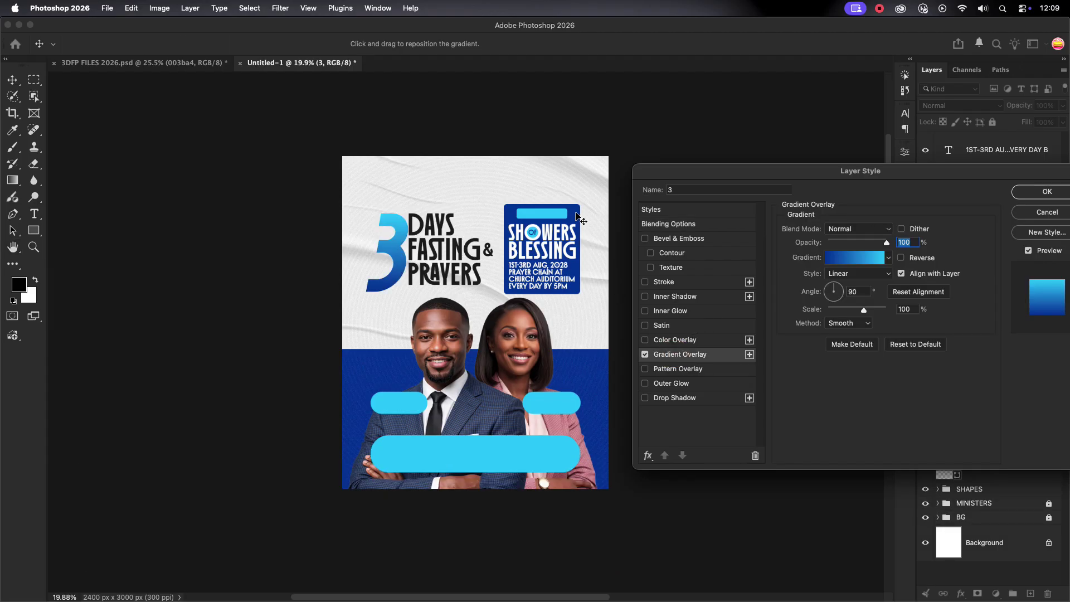
# Set the gradient stops to dark blue 003ba4 and cyan 00ccff and apply the style.
pyautogui.click(850, 263)
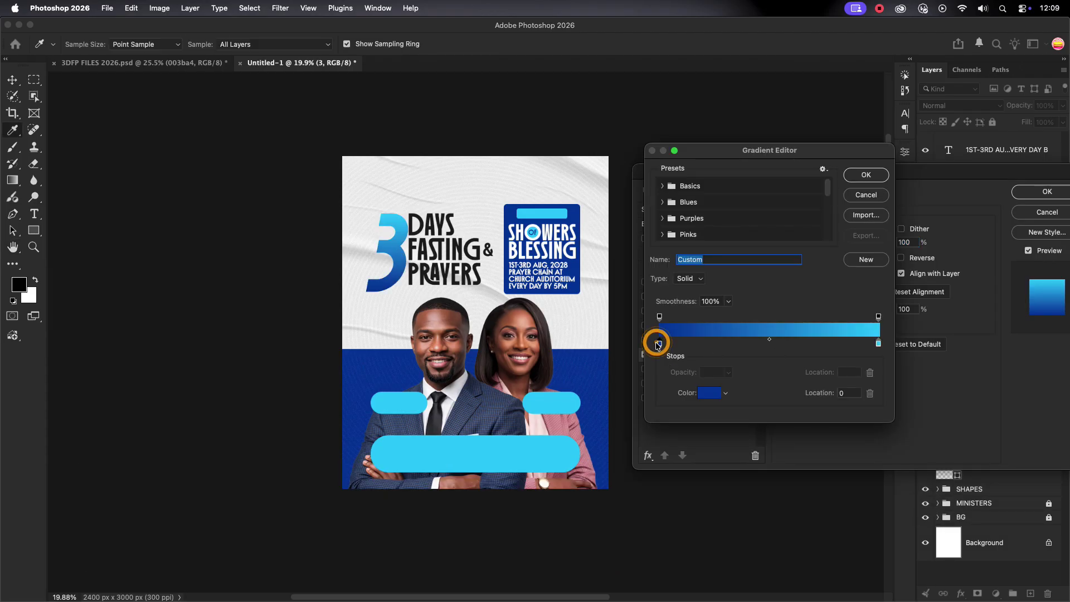
pyautogui.click(709, 391)
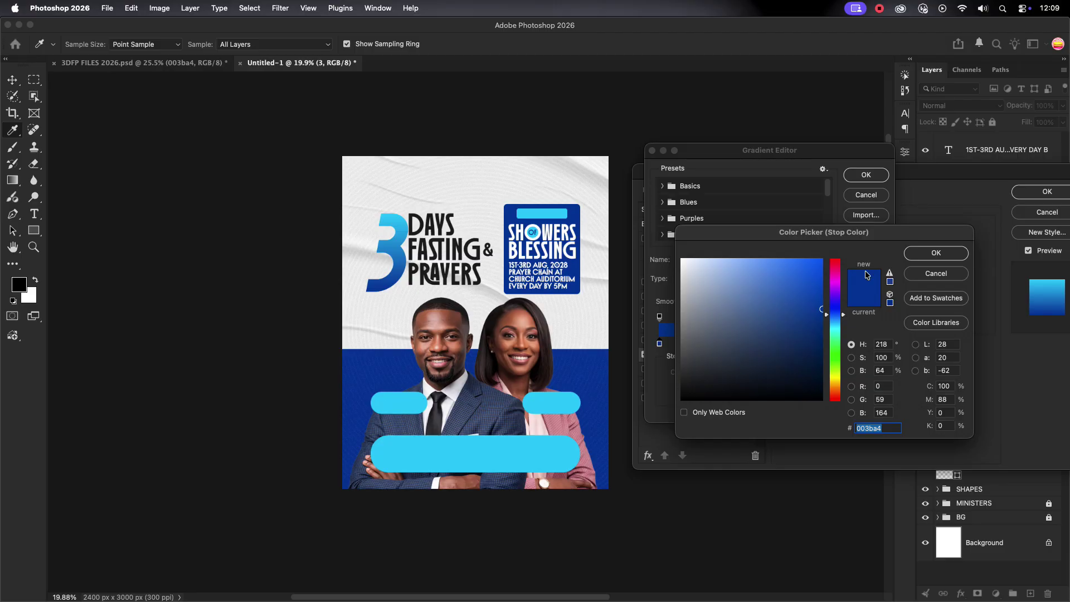
pyautogui.press('Return')
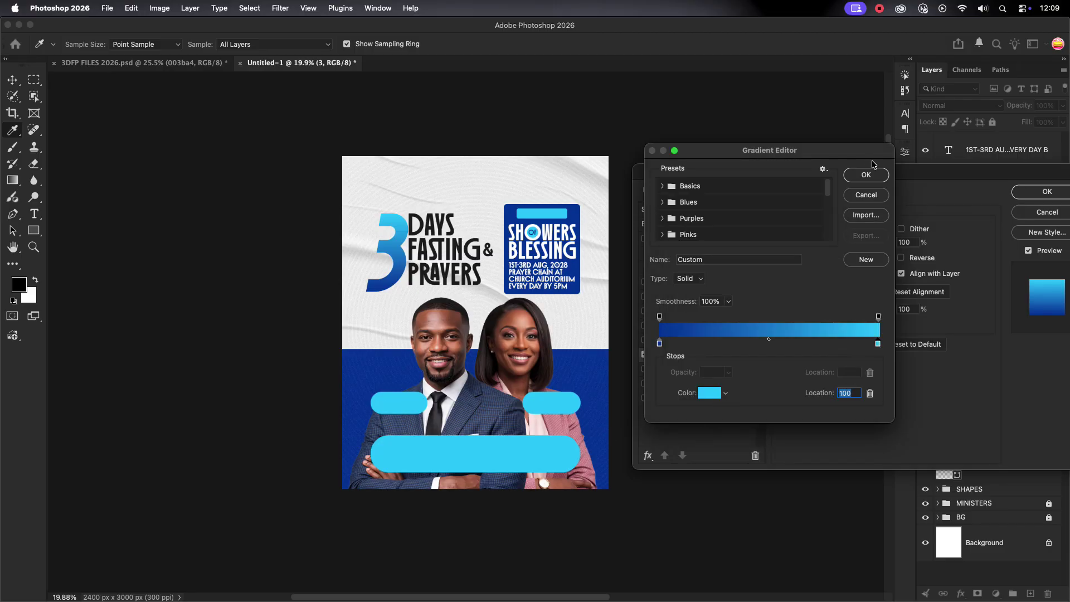
pyautogui.click(710, 393)
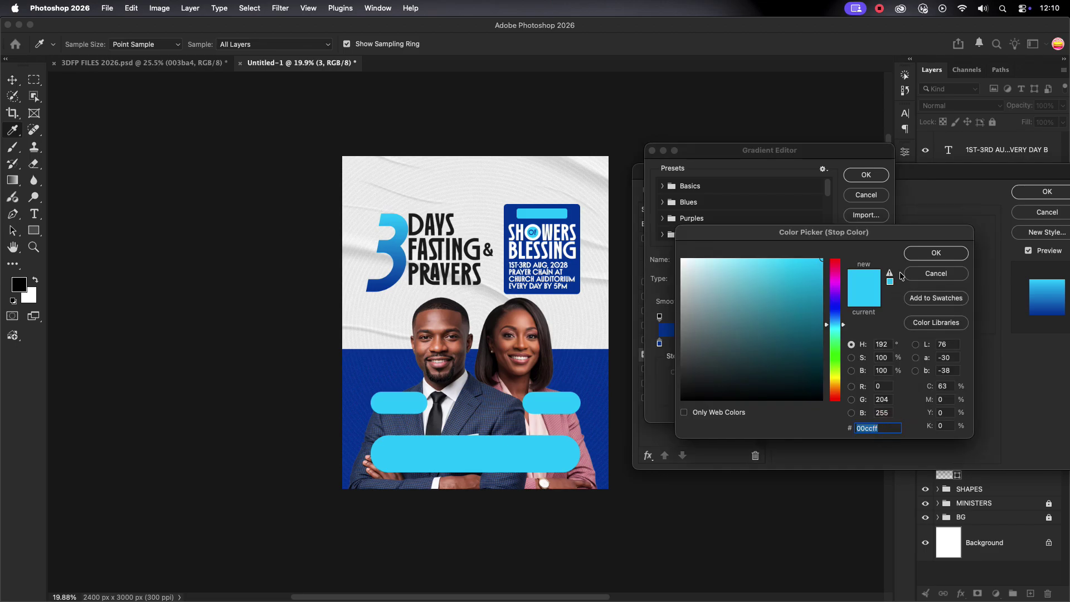
pyautogui.click(937, 253)
pyautogui.click(866, 174)
pyautogui.click(1047, 192)
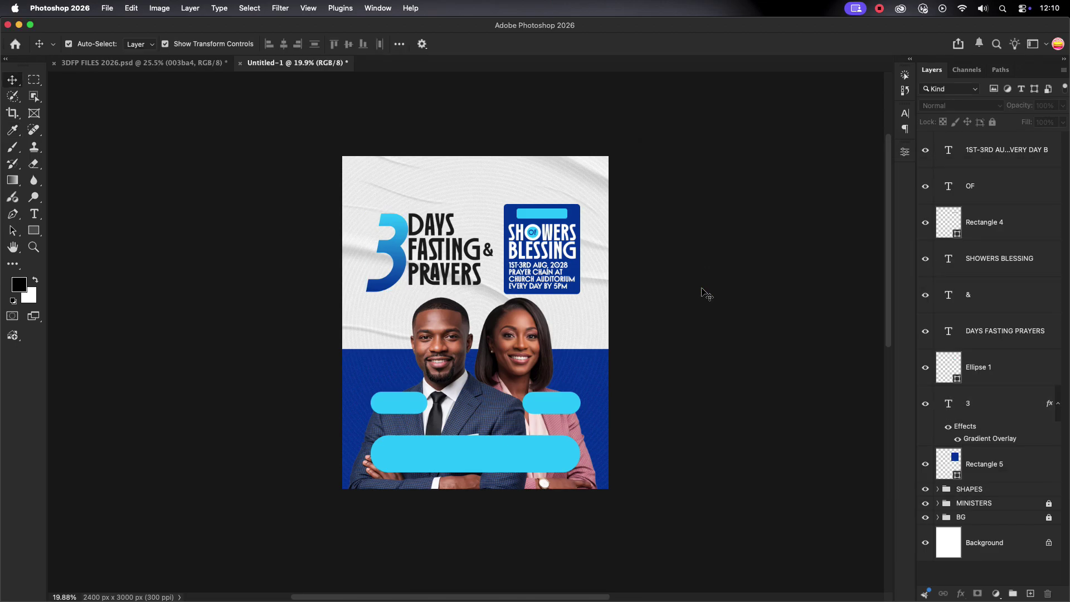
pyautogui.click(401, 276)
# Duplicate the date text onto the wide cyan pill and retype it as the venue address 'THE NEW CHURCH AUDITO…'.
pyautogui.scroll(3, 402, 270)
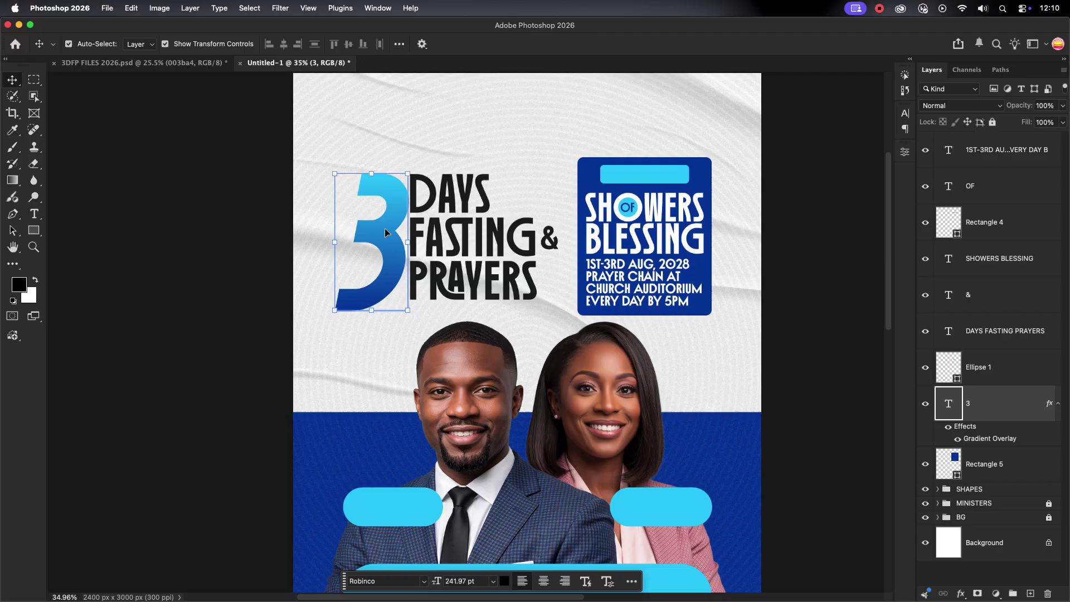
pyautogui.click(831, 279)
pyautogui.scroll(-2, 799, 289)
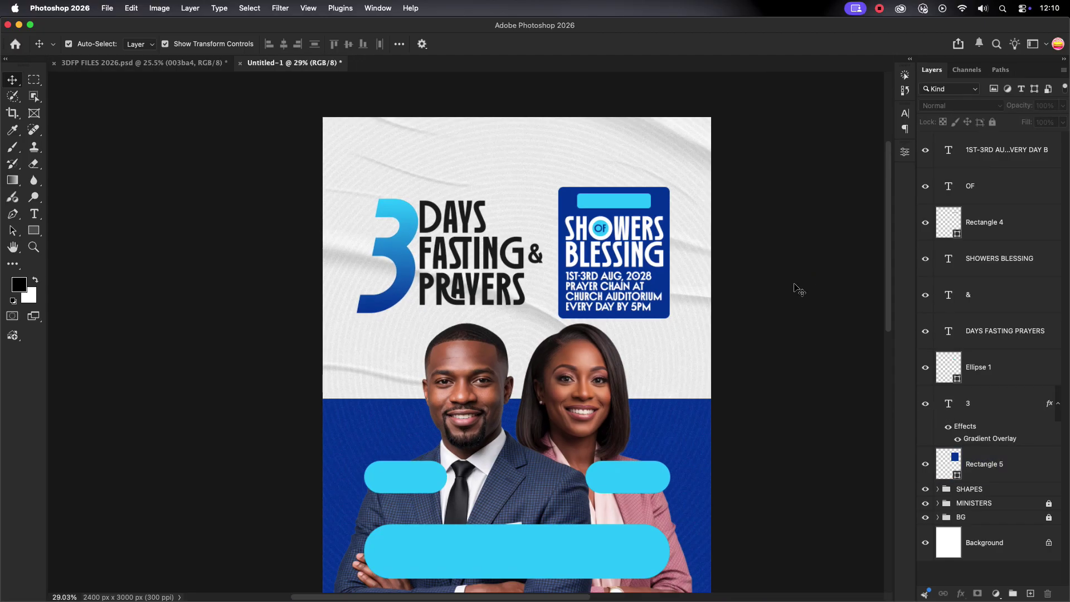
pyautogui.scroll(-1, 799, 290)
pyautogui.scroll(-1, 713, 313)
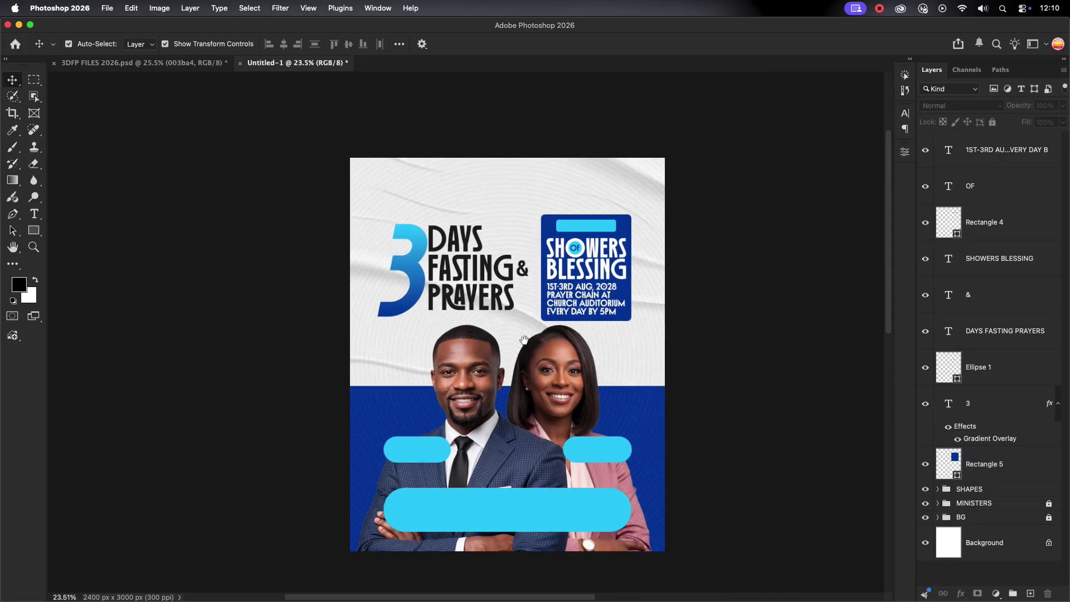
pyautogui.moveTo(524, 340); pyautogui.dragTo(540, 249)
pyautogui.click(599, 209)
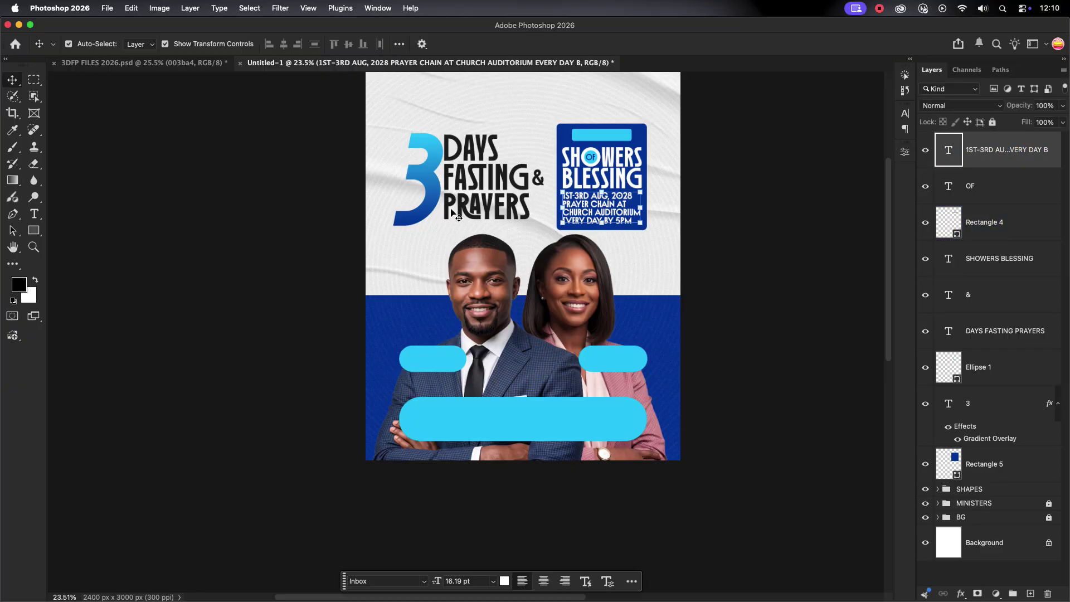
pyautogui.click(33, 215)
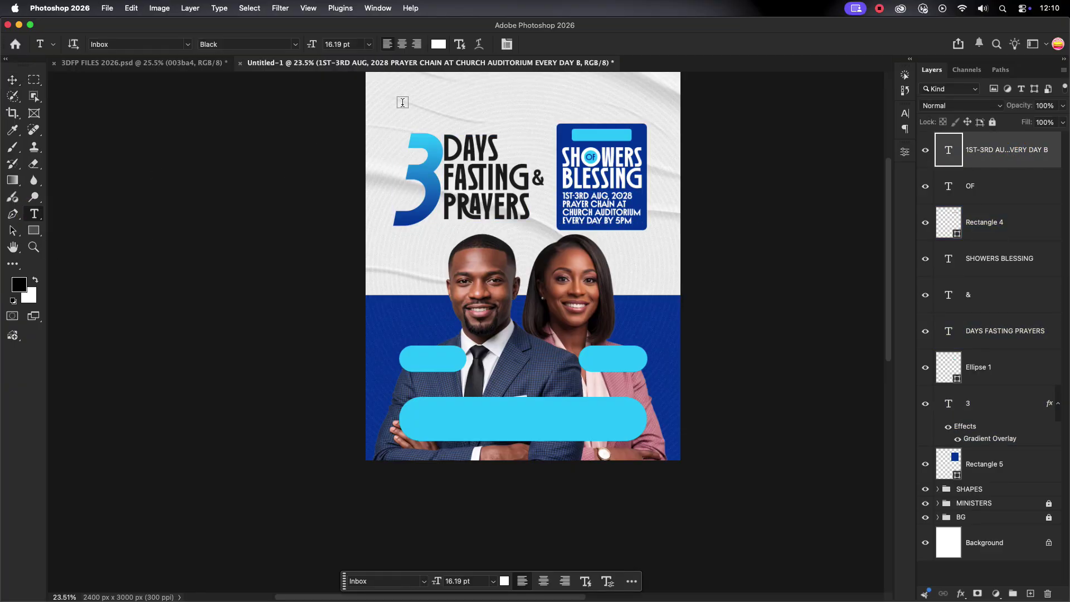
pyautogui.press('v')
pyautogui.press('super+j')
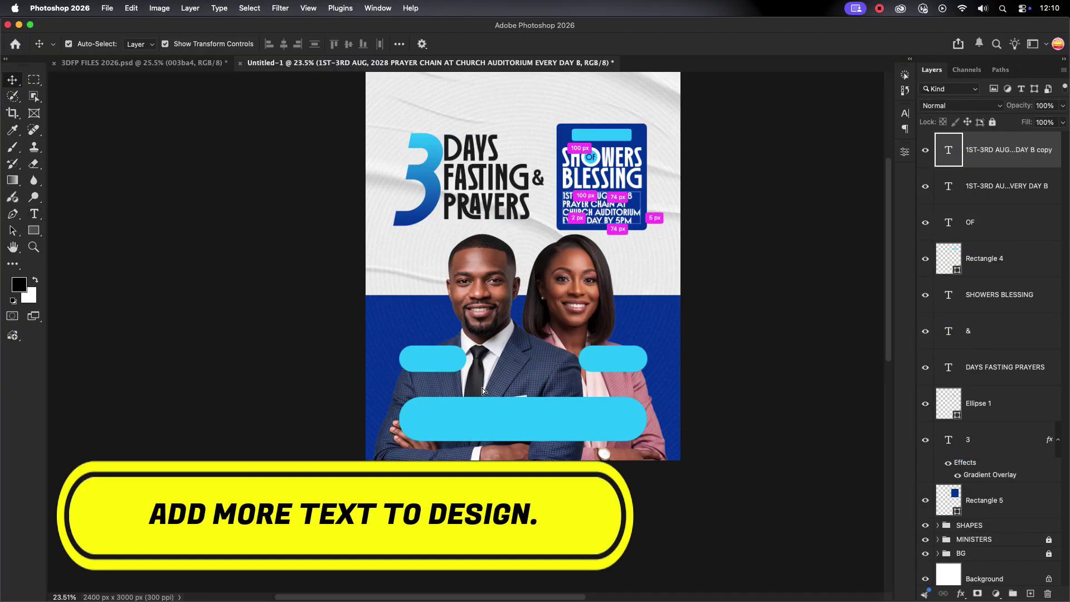
pyautogui.moveTo(599, 217); pyautogui.dragTo(466, 426)
pyautogui.scroll(3, 466, 426)
pyautogui.doubleClick(549, 416)
pyautogui.write('THE NEW')
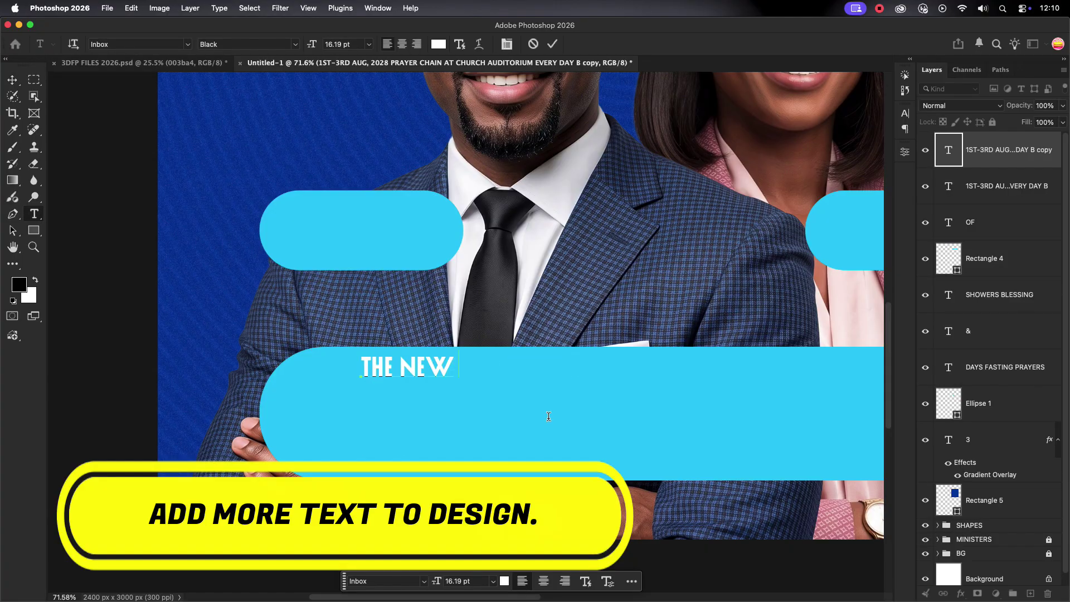
pyautogui.write(' CHURCH AUDITORIOUM')
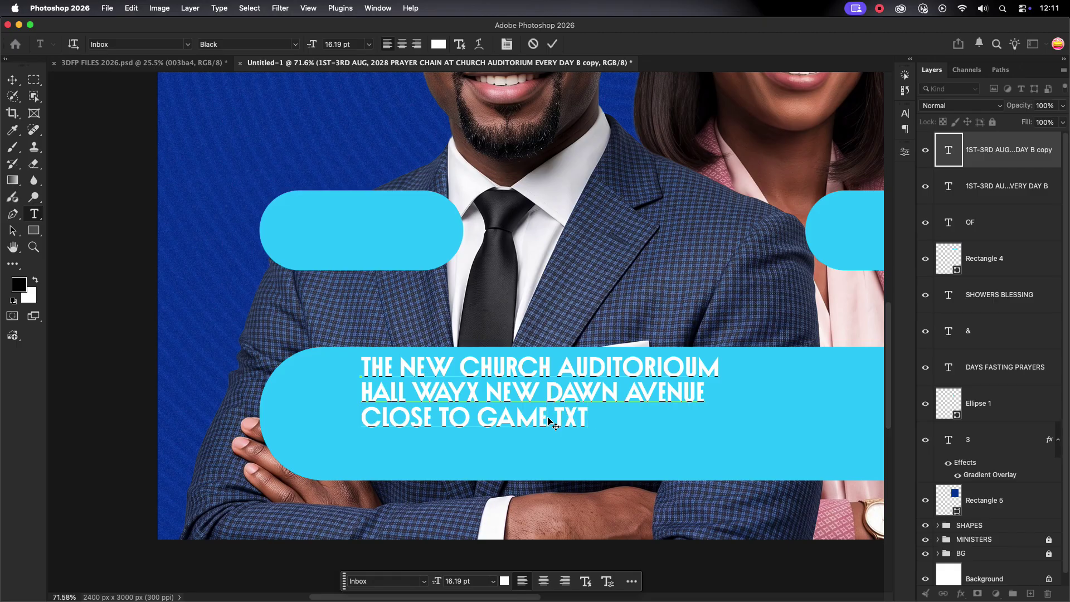
# Shift the venue text down and left on the pill and narrow its text block.
pyautogui.click(205, 263)
pyautogui.press('v')
pyautogui.moveTo(501, 363); pyautogui.dragTo(460, 385)
pyautogui.scroll(-5, 460, 384)
pyautogui.moveTo(572, 399); pyautogui.dragTo(559, 400)
pyautogui.press('Return')
# Recolour the venue text near-black in the Character panel.
pyautogui.click(905, 113)
pyautogui.click(875, 186)
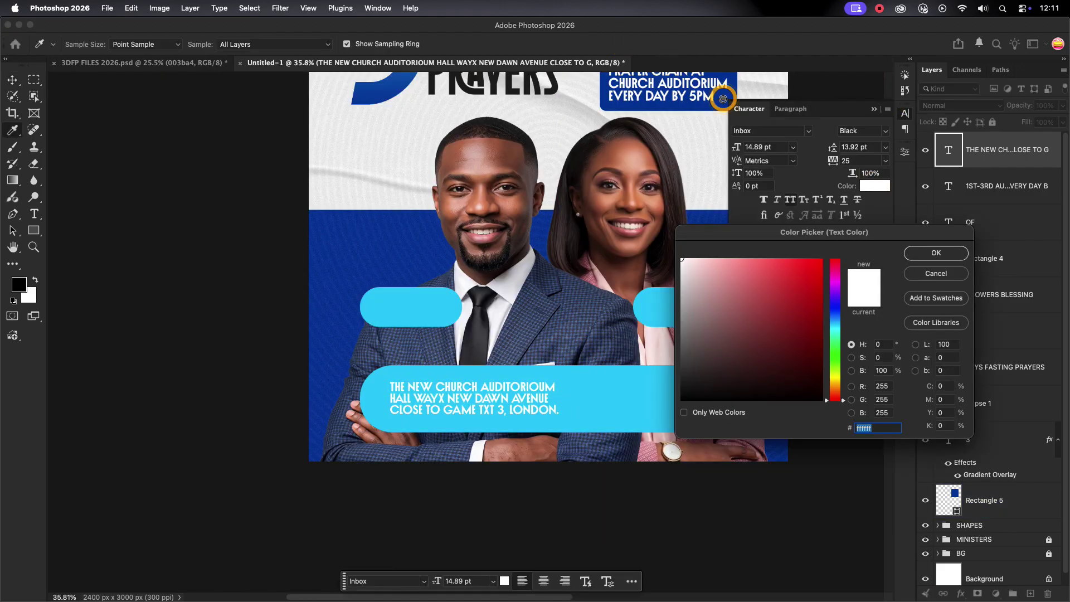
pyautogui.click(723, 99)
pyautogui.press('Return')
pyautogui.press('v')
pyautogui.press('super+0')
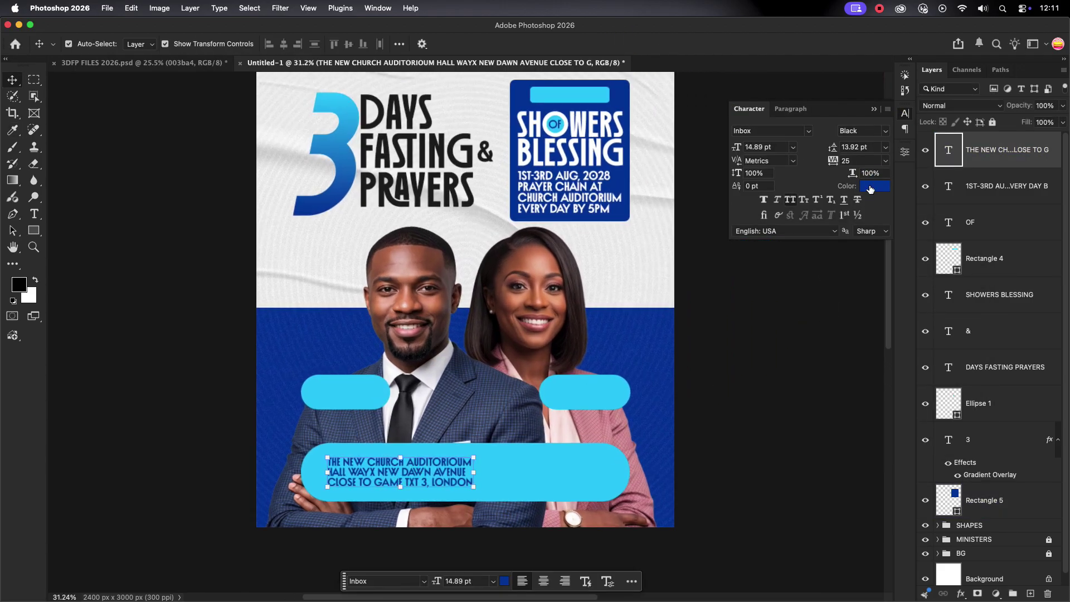
pyautogui.click(871, 190)
pyautogui.click(685, 373)
# Copy the venue text to the pill's right side and replace it with the +44 phone numbers.
pyautogui.click(934, 253)
pyautogui.moveTo(443, 463); pyautogui.dragTo(507, 474)
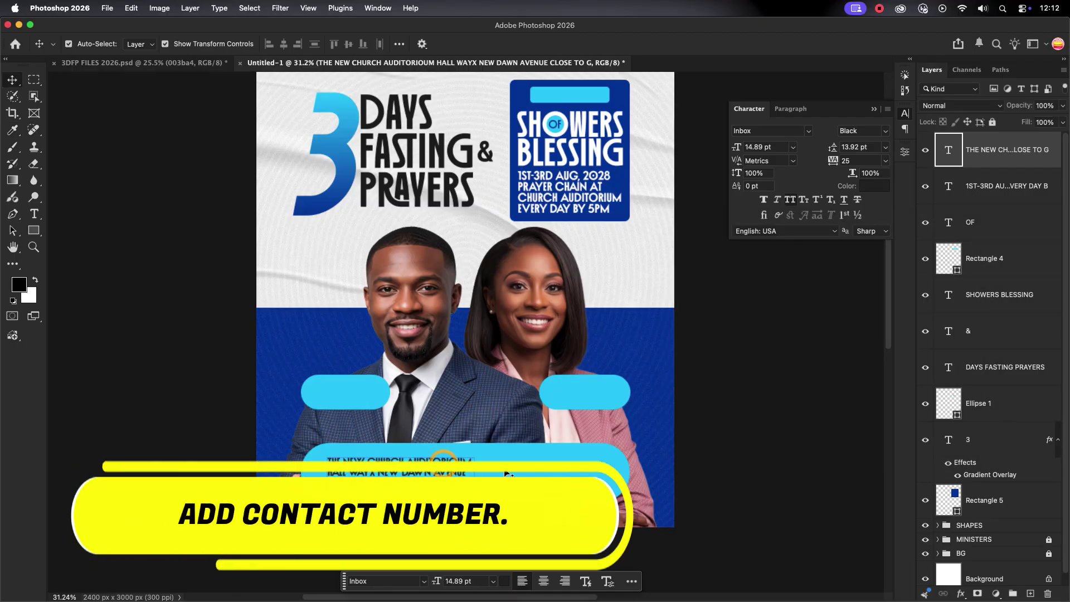
pyautogui.scroll(3, 507, 474)
pyautogui.moveTo(387, 450); pyautogui.dragTo(624, 454)
pyautogui.doubleClick(641, 442)
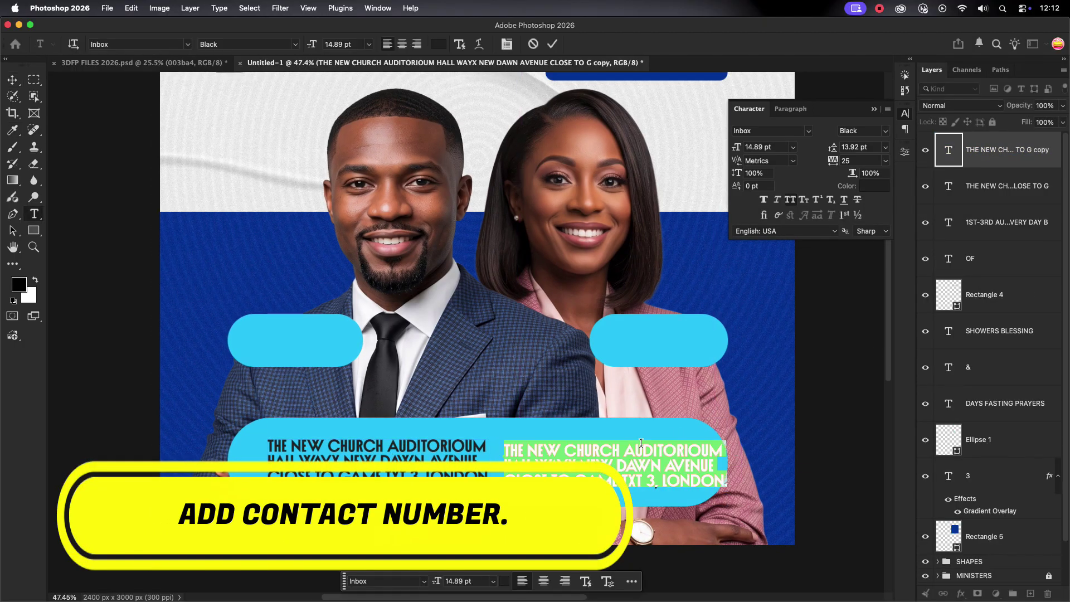
pyautogui.press('BackSpace')
pyautogui.write('+44 800 000 000')
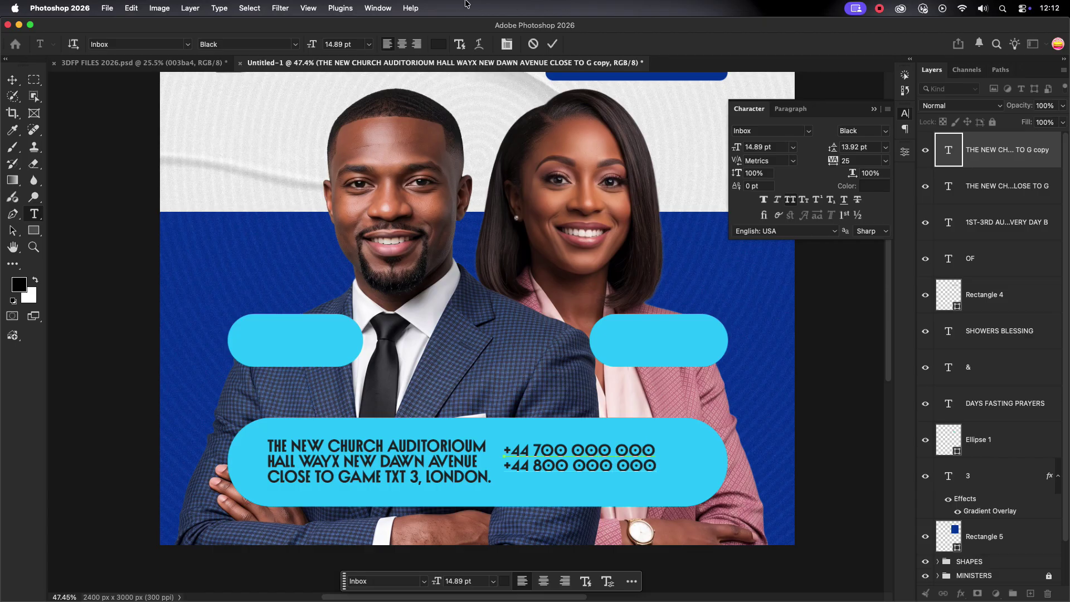
# Enlarge the phone numbers to 125%.
pyautogui.click(552, 43)
pyautogui.press('v')
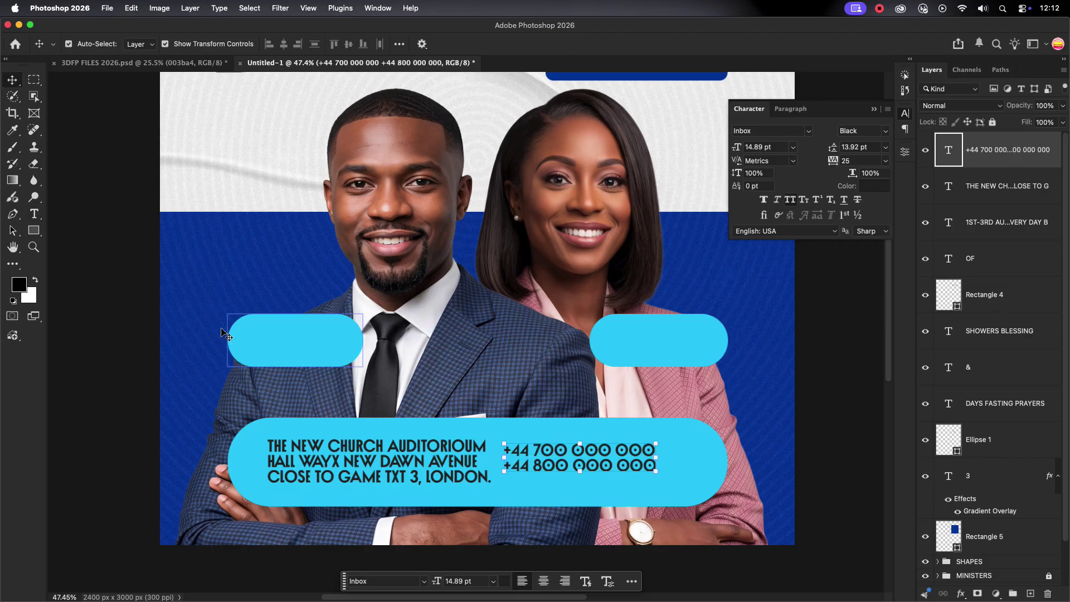
pyautogui.moveTo(658, 473); pyautogui.dragTo(696, 485)
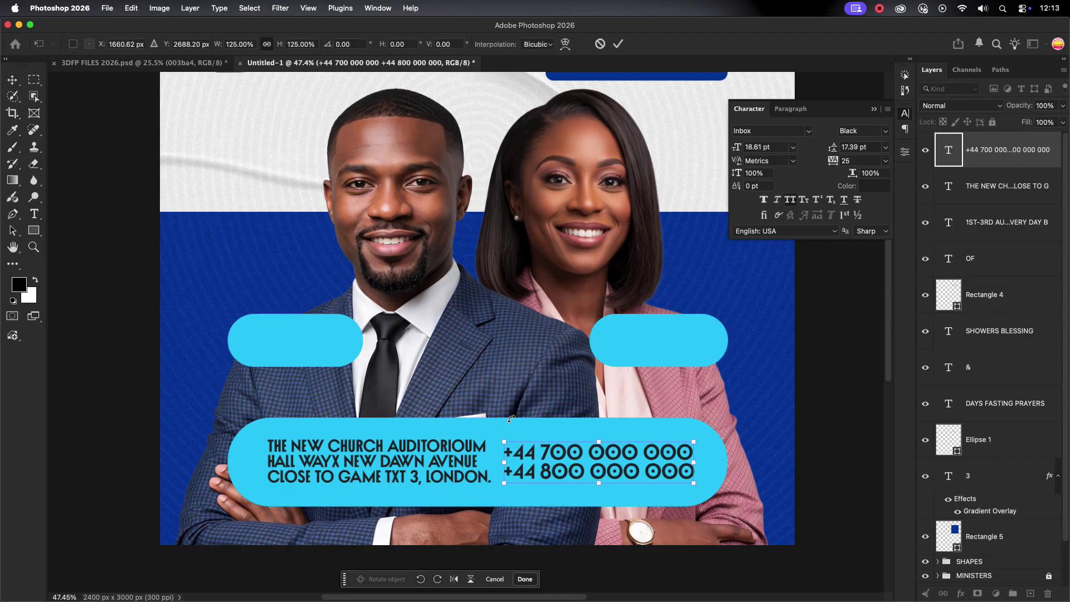
pyautogui.click(617, 44)
# Nudge the venue address slightly left and down beside the phone numbers.
pyautogui.scroll(-3, 500, 390)
pyautogui.click(500, 440)
pyautogui.press('super+t')
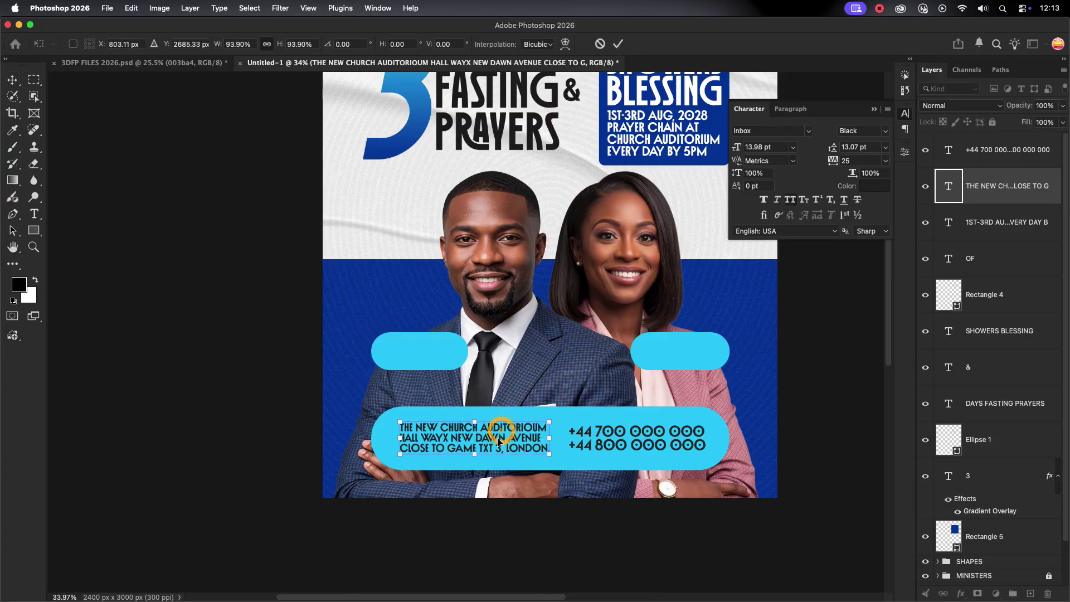
pyautogui.moveTo(500, 441); pyautogui.dragTo(493, 444)
pyautogui.press('Return')
pyautogui.click(657, 439)
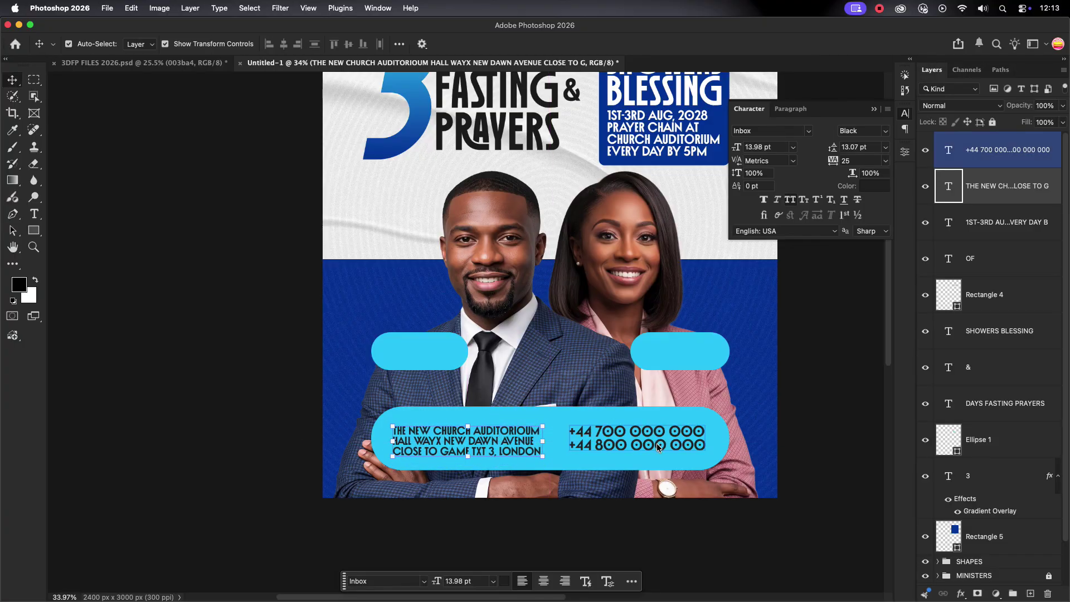
pyautogui.scroll(5, 657, 443)
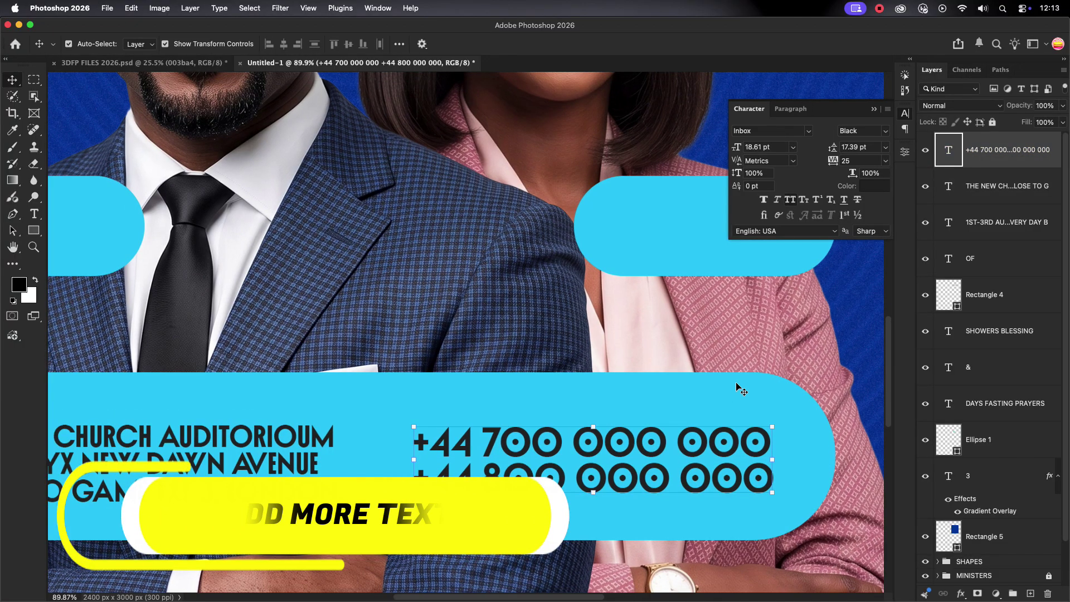
pyautogui.scroll(-6, 736, 386)
# Add a 'VENUE' text label and shrink it into place above the address.
pyautogui.press('t')
pyautogui.click(341, 333)
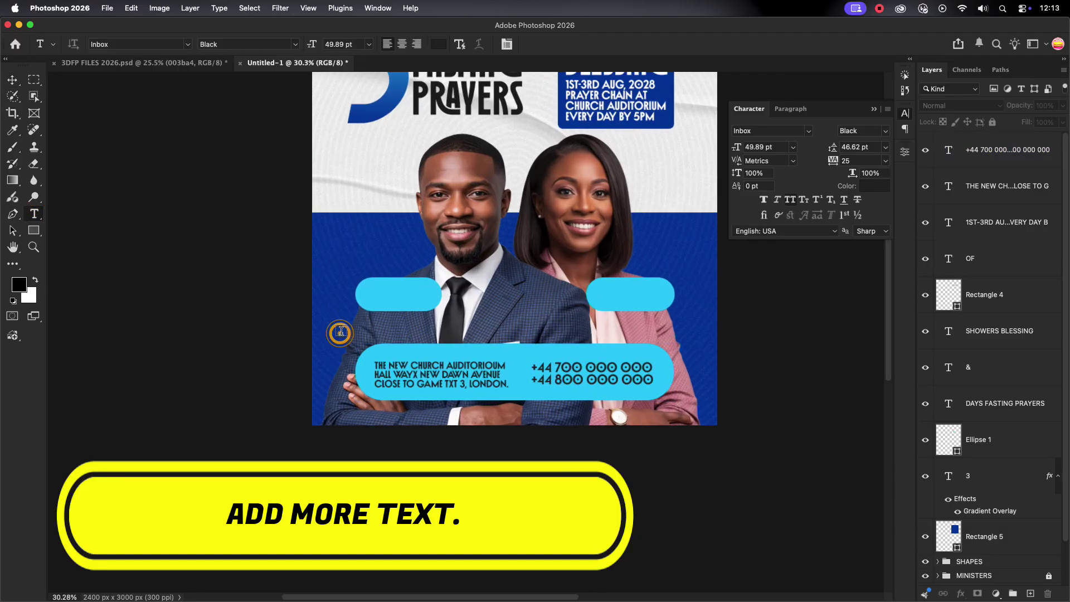
pyautogui.write('VENUE:')
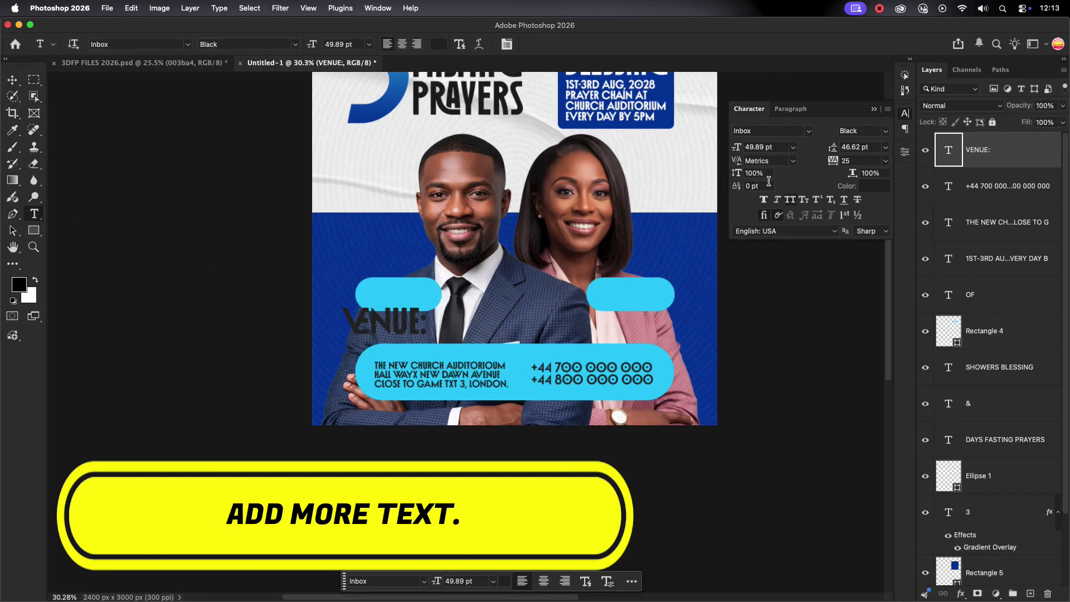
pyautogui.click(13, 81)
pyautogui.moveTo(437, 317); pyautogui.dragTo(438, 362)
pyautogui.scroll(5, 438, 368)
pyautogui.click(778, 146)
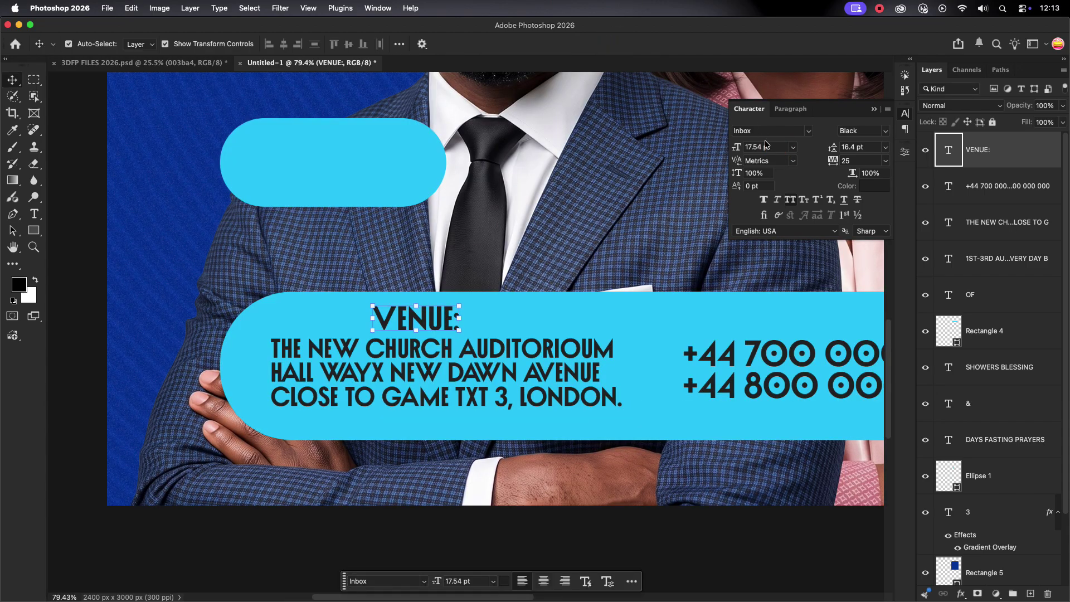
# Give the VENUE: label 10 pt size, 300 tracking and the poster's dark blue.
pyautogui.write('10')
pyautogui.press('Return')
pyautogui.write('300')
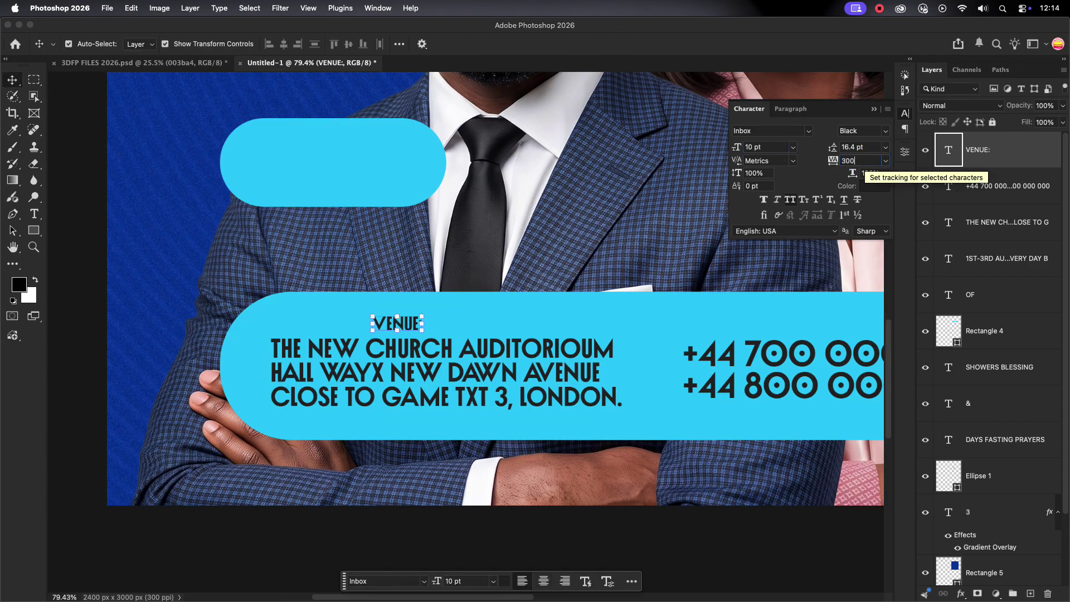
pyautogui.press('Return')
pyautogui.scroll(-1, 560, 245)
pyautogui.doubleClick(423, 314)
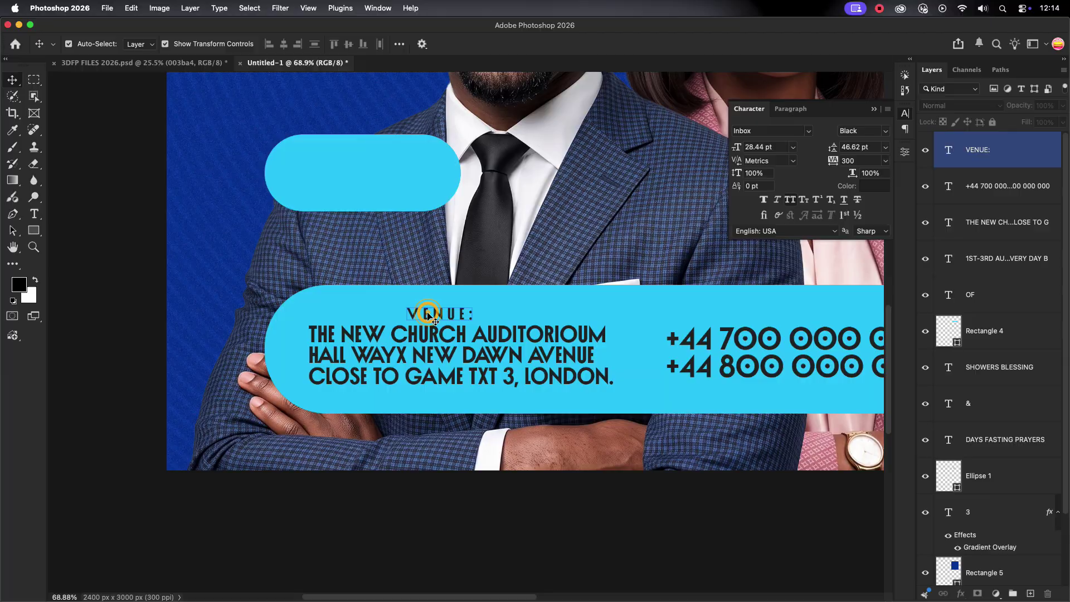
pyautogui.click(504, 580)
pyautogui.click(201, 226)
pyautogui.press('Return')
# Copy the label above the phone numbers and retype it 'FOR MORE INFO:'.
pyautogui.scroll(-2, 189, 226)
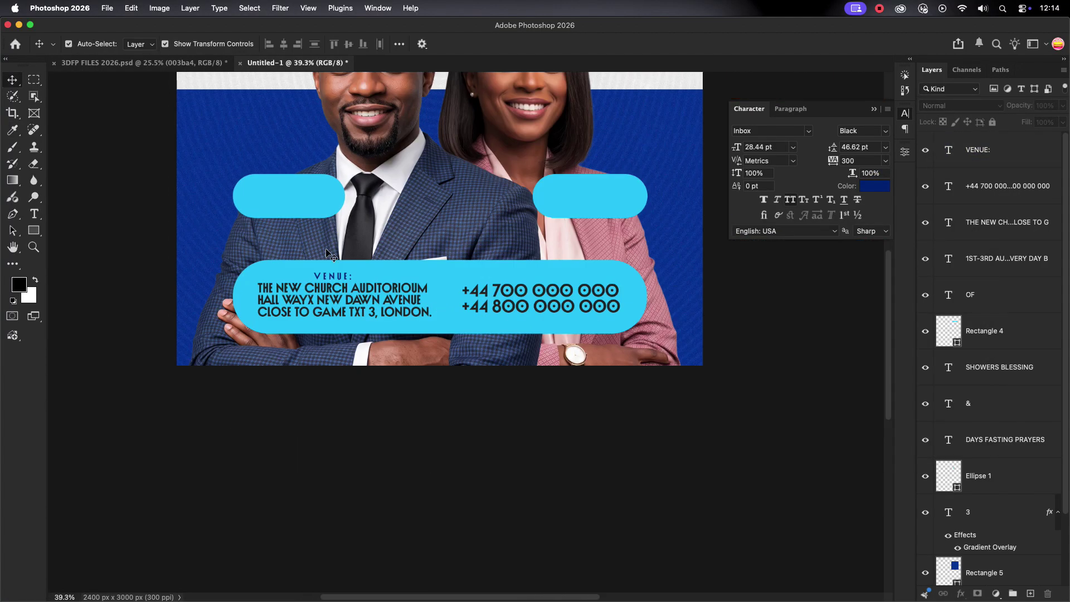
pyautogui.scroll(2, 330, 270)
pyautogui.moveTo(330, 271); pyautogui.dragTo(713, 270)
pyautogui.doubleClick(699, 266)
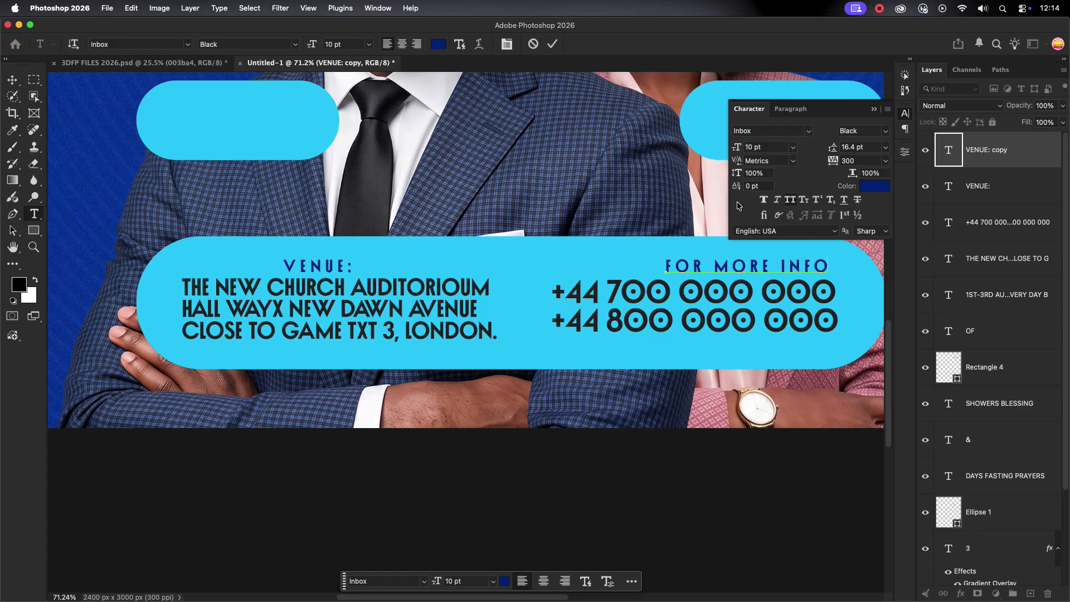
pyautogui.click(552, 45)
pyautogui.press('v')
pyautogui.moveTo(768, 267); pyautogui.dragTo(711, 268)
pyautogui.click(458, 385)
pyautogui.scroll(-2, 457, 384)
pyautogui.scroll(-2, 459, 385)
pyautogui.scroll(3, 390, 251)
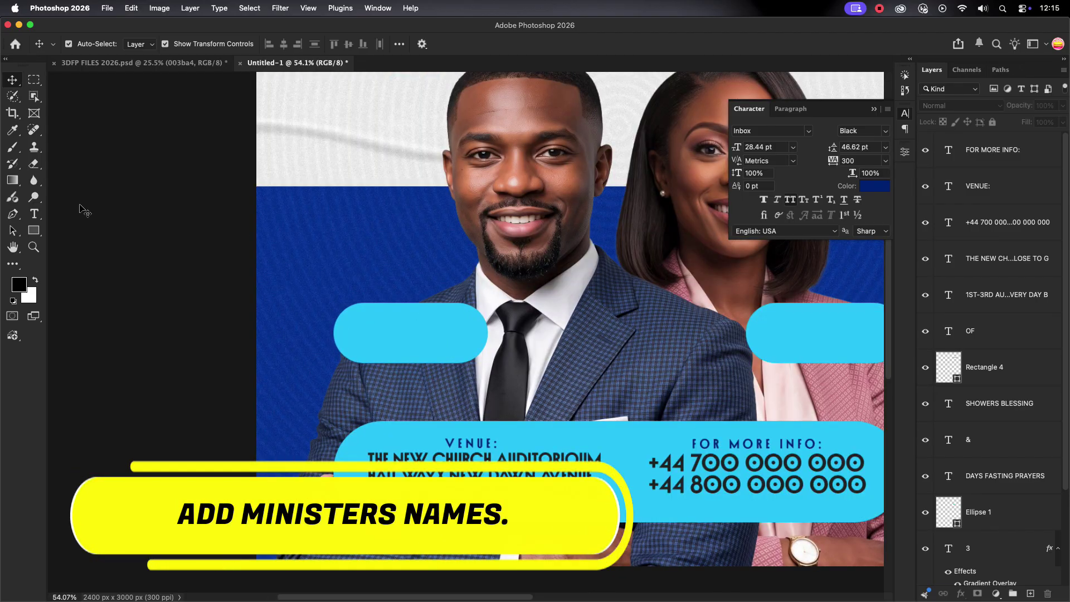
pyautogui.press('t')
pyautogui.click(353, 247)
pyautogui.write('PASTOR')
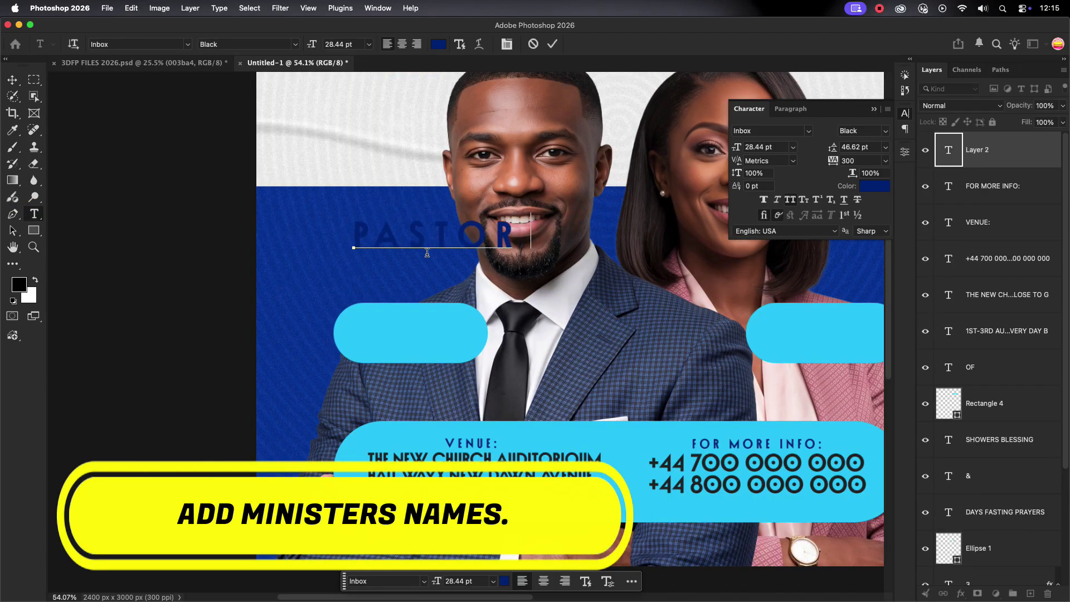
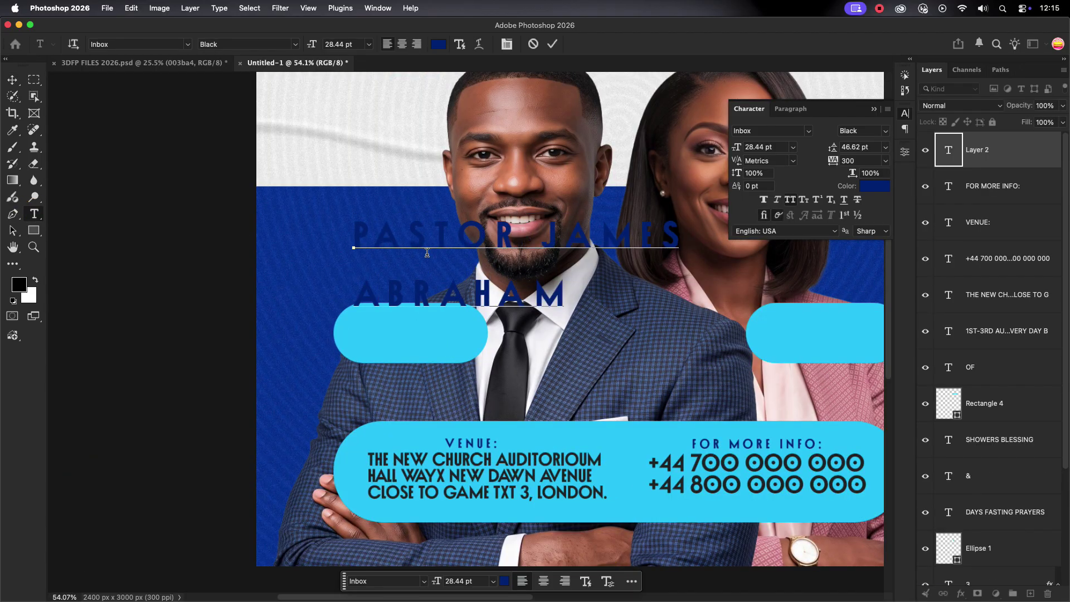
pyautogui.click(550, 45)
pyautogui.click(885, 161)
pyautogui.click(856, 229)
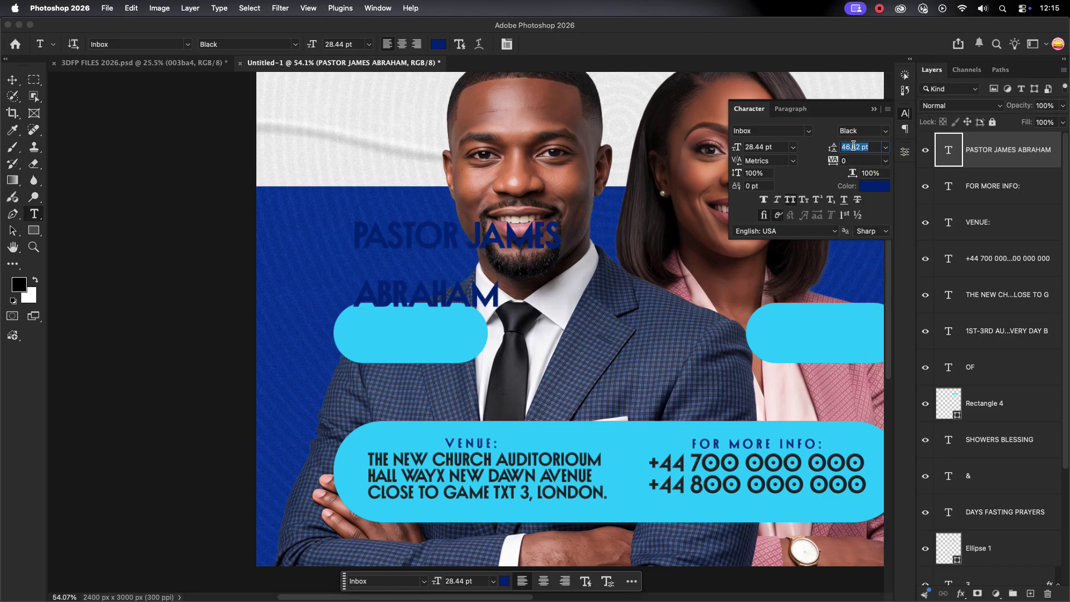
# Scale the first minister's name down into the left cyan pill.
pyautogui.scroll(-20, 854, 146)
pyautogui.press('super+t')
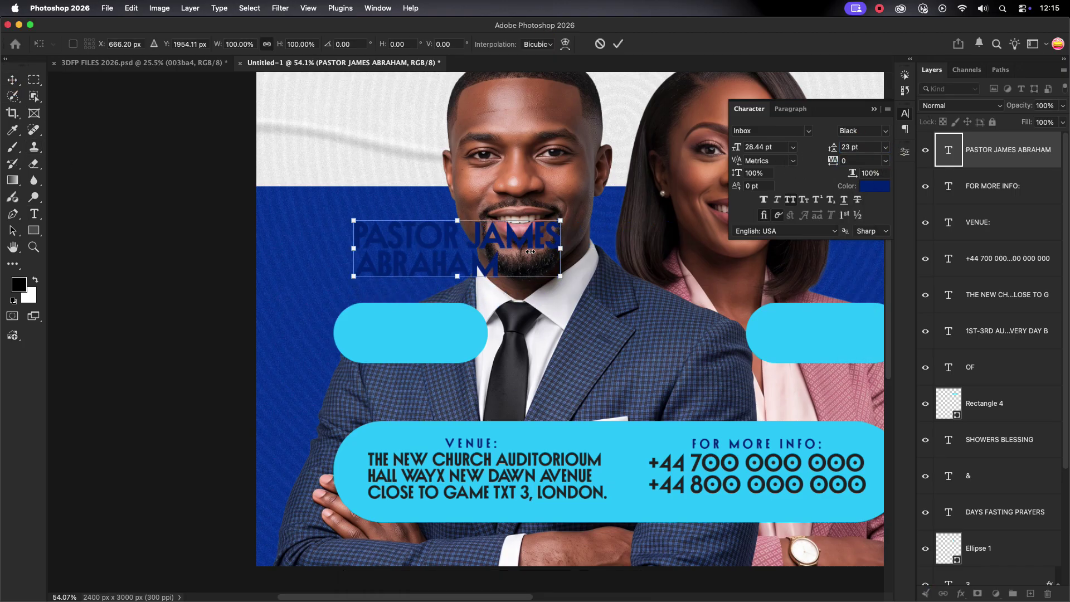
pyautogui.moveTo(562, 276); pyautogui.dragTo(410, 333)
pyautogui.press('Return')
pyautogui.scroll(-5, 329, 337)
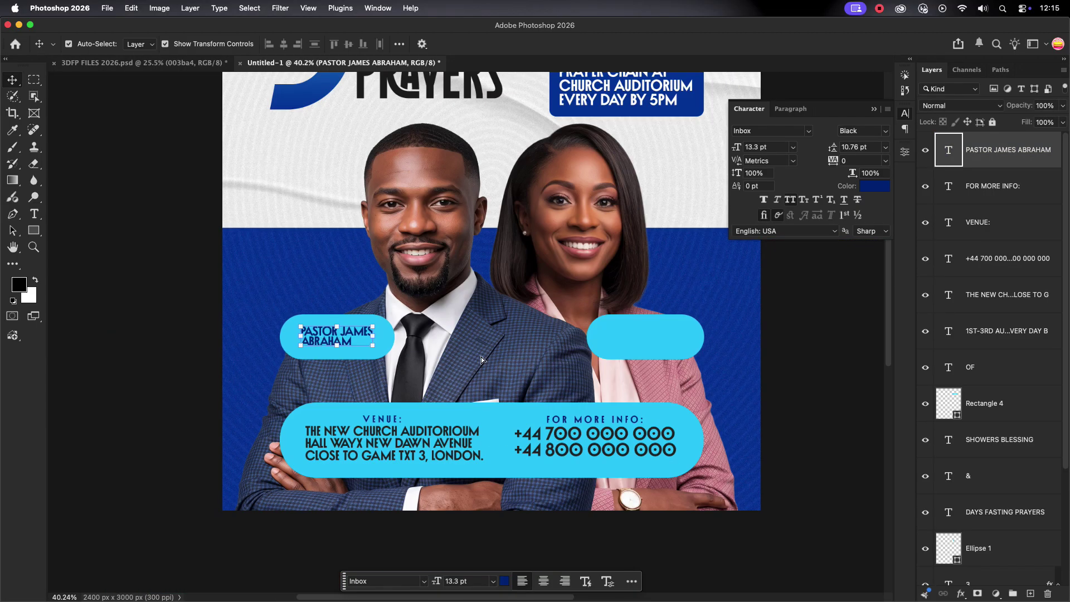
pyautogui.moveTo(334, 336); pyautogui.dragTo(368, 338)
pyautogui.scroll(5, 678, 331)
pyautogui.doubleClick(678, 331)
pyautogui.doubleClick(562, 284)
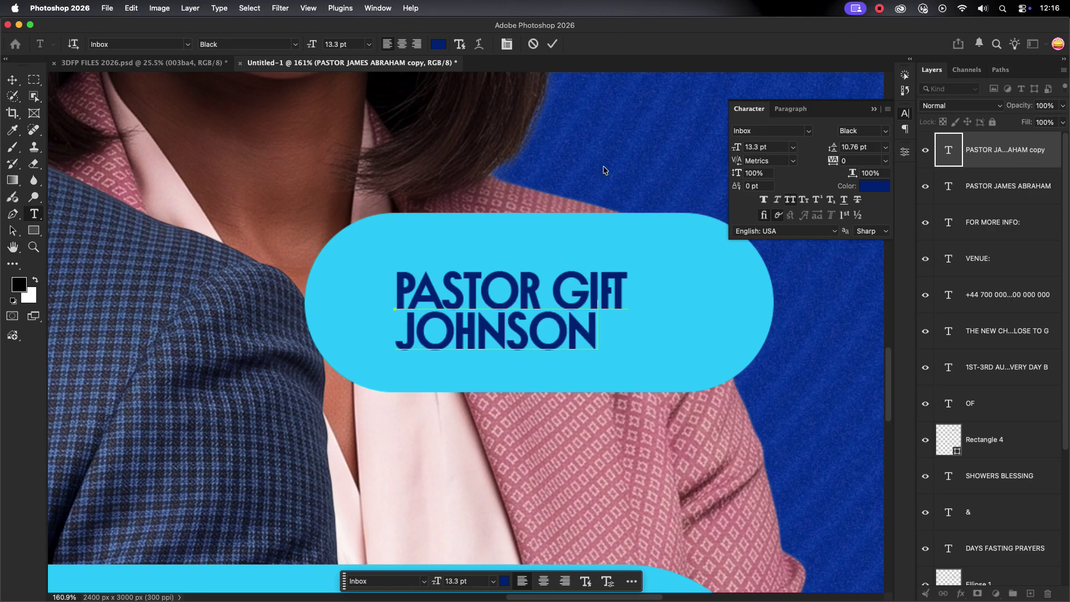
pyautogui.press('Escape')
pyautogui.press('v')
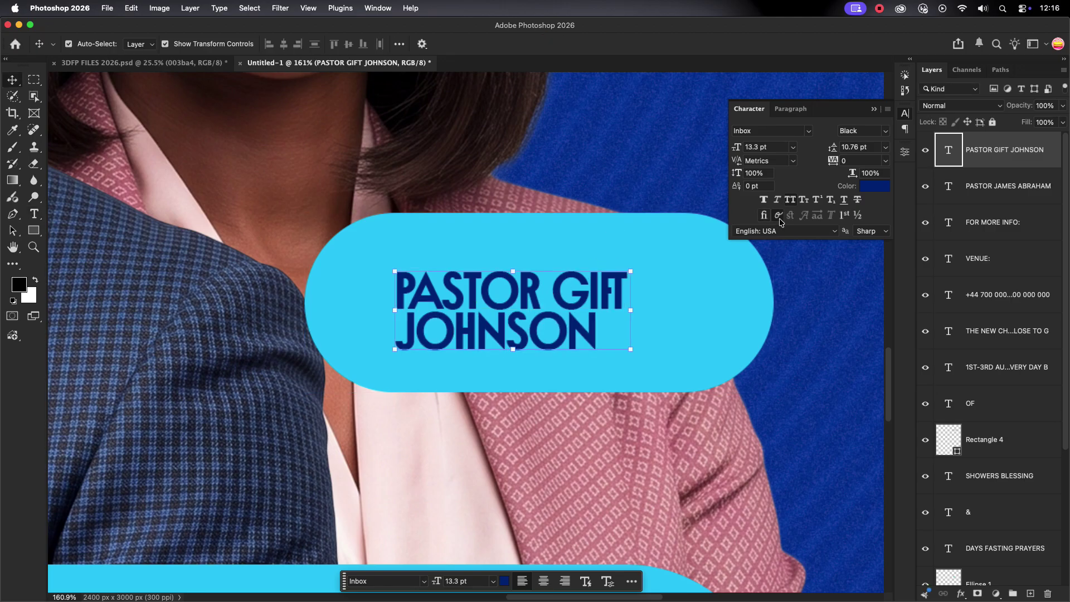
pyautogui.scroll(-8, 702, 296)
pyautogui.moveTo(652, 293); pyautogui.dragTo(660, 293)
# Select the first name layer, then the heading and theme box, and clear the selection.
pyautogui.click(267, 294)
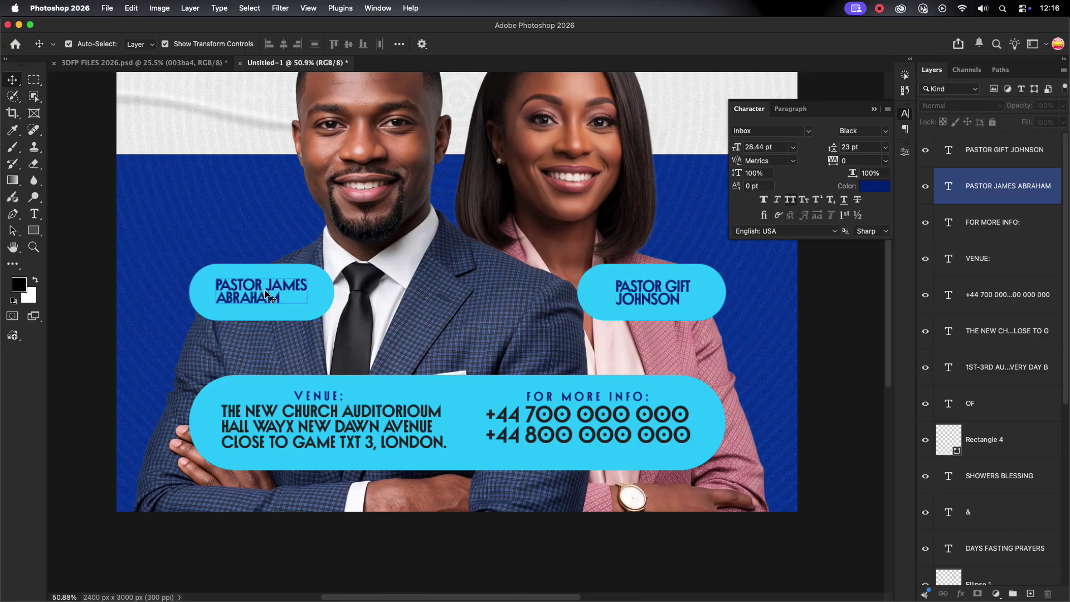
pyautogui.scroll(-5, 266, 294)
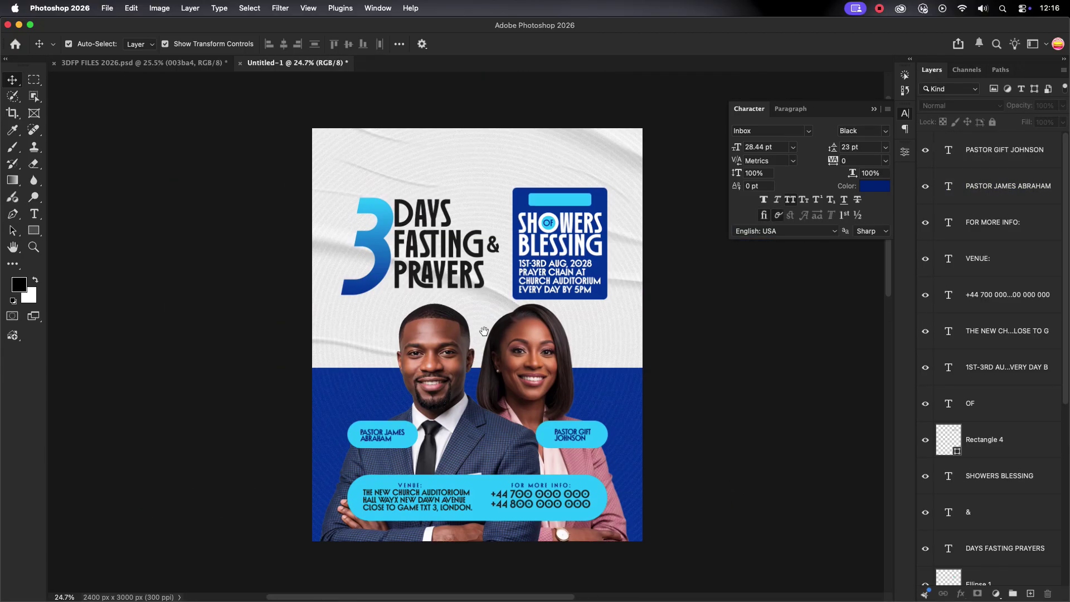
pyautogui.scroll(-1, 527, 319)
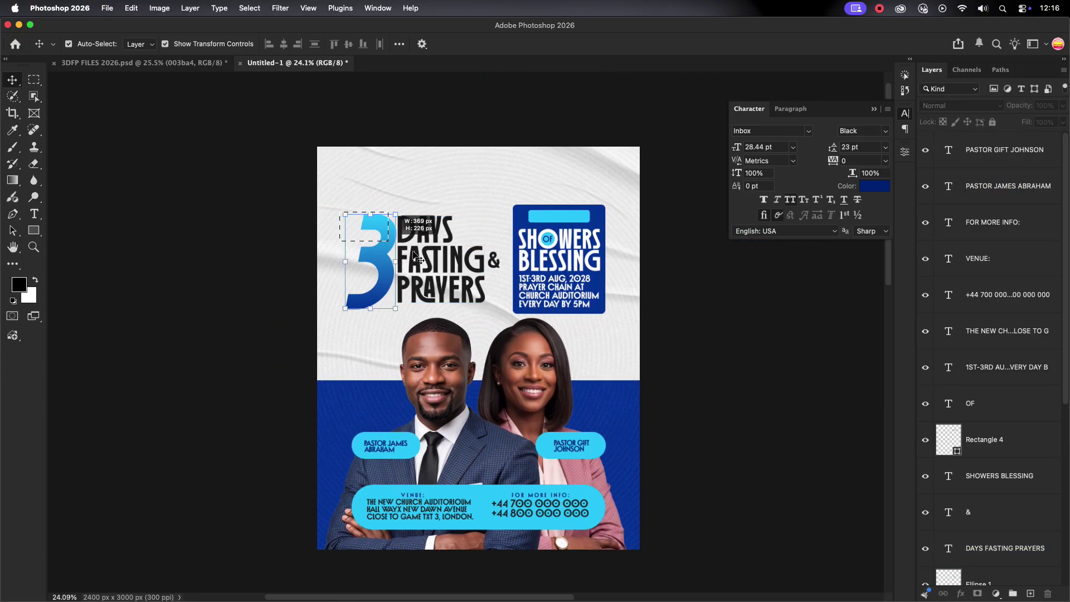
pyautogui.moveTo(413, 252); pyautogui.dragTo(626, 321)
pyautogui.click(586, 190)
pyautogui.scroll(4, 574, 225)
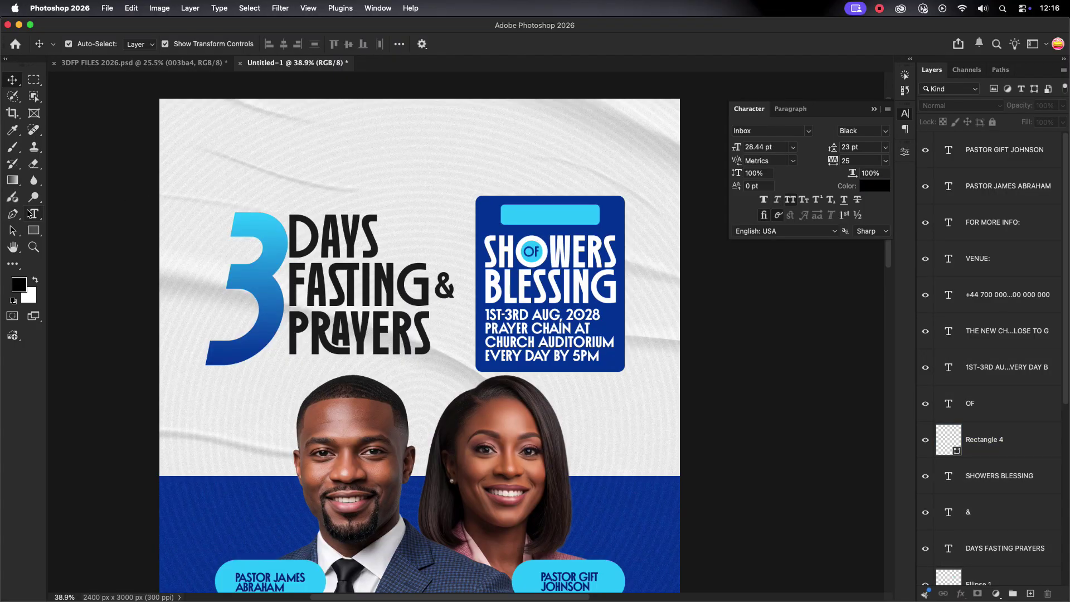
pyautogui.click(29, 213)
# Add a 'THEME:' text line near the top of the poster.
pyautogui.click(473, 133)
pyautogui.write('THEME')
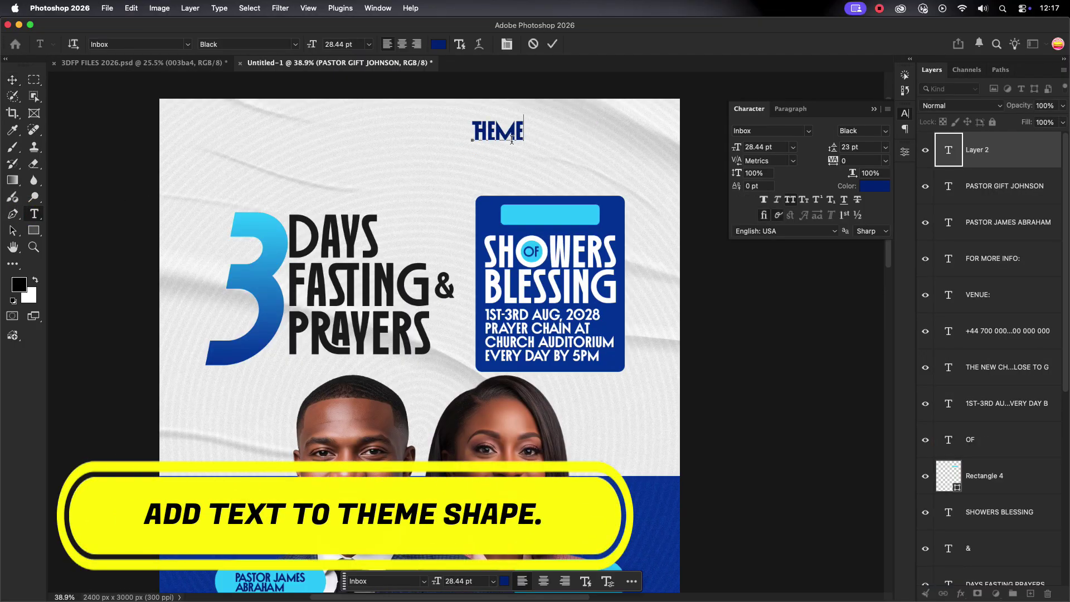
pyautogui.write(':')
pyautogui.click(552, 44)
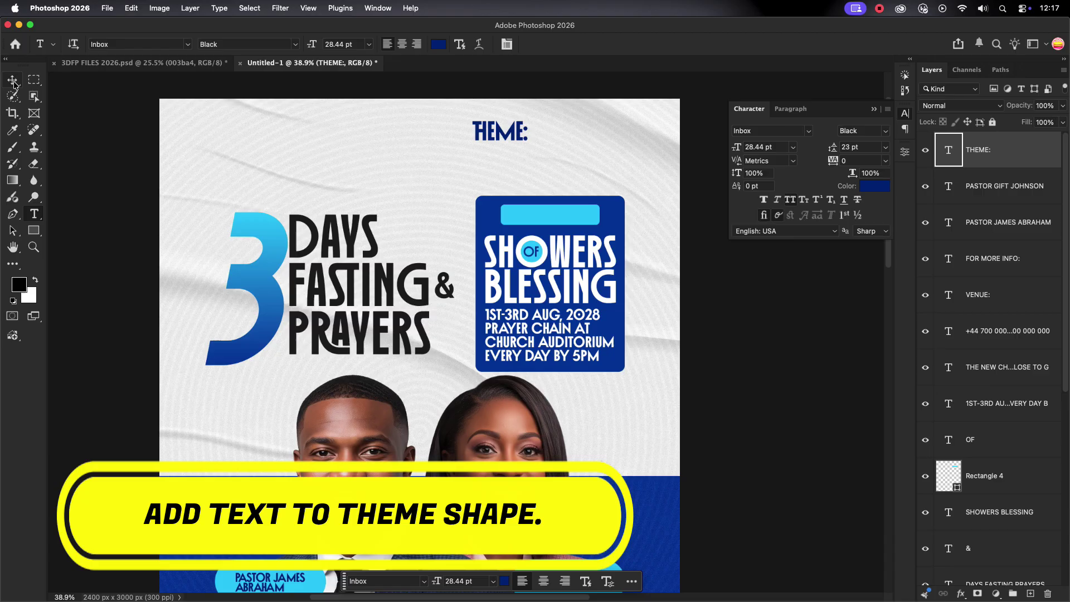
pyautogui.click(12, 80)
# Set the THEME: label to 15 pt with 800 tracking.
pyautogui.click(781, 146)
pyautogui.write('15')
pyautogui.press('Return')
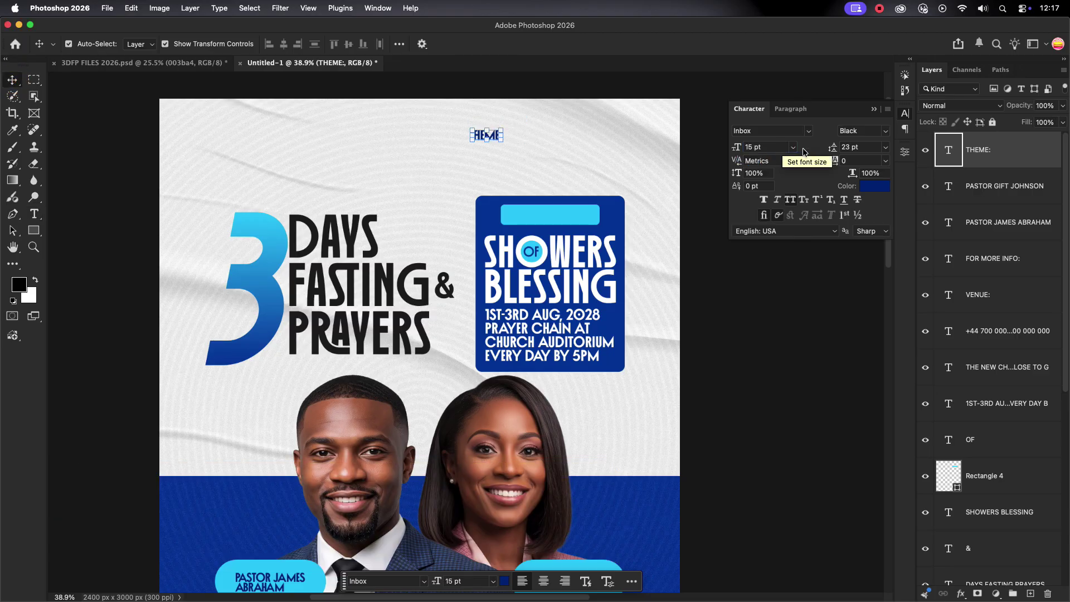
pyautogui.write('8')
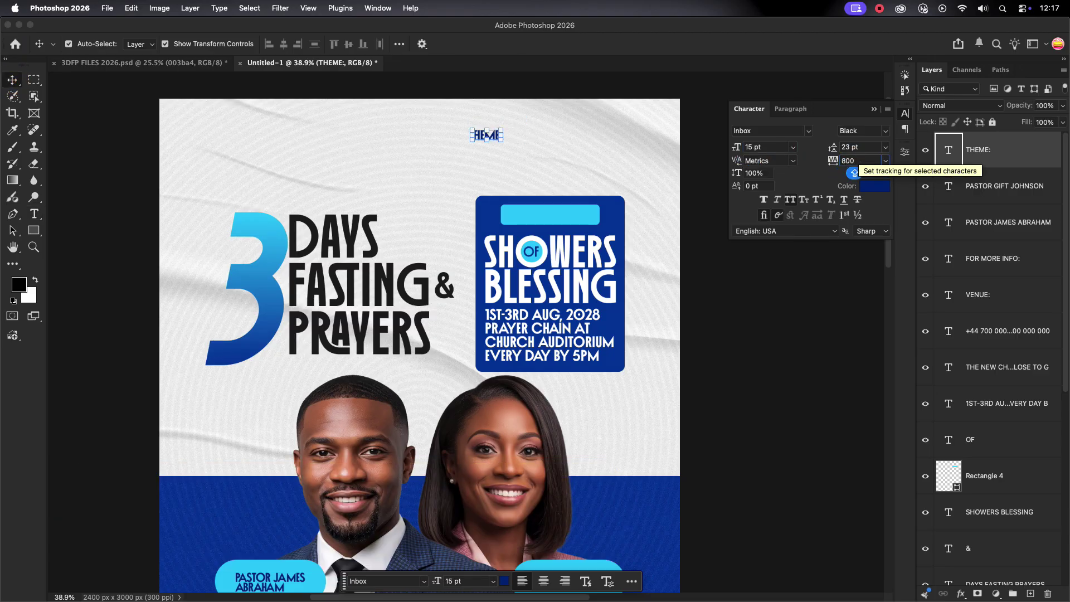
pyautogui.write('00')
pyautogui.press('Return')
# Move THEME: into the theme box's cyan bar above SHOWERS OF BLESSING.
pyautogui.moveTo(492, 135); pyautogui.dragTo(576, 217)
pyautogui.click(779, 215)
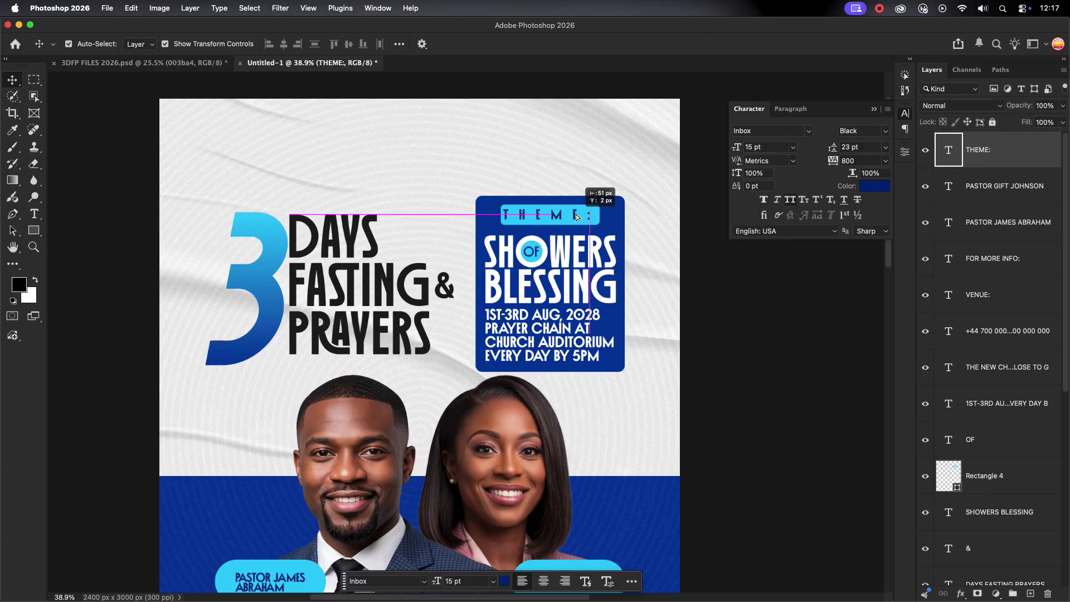
pyautogui.click(710, 290)
pyautogui.scroll(-5, 711, 290)
pyautogui.scroll(-5, 538, 313)
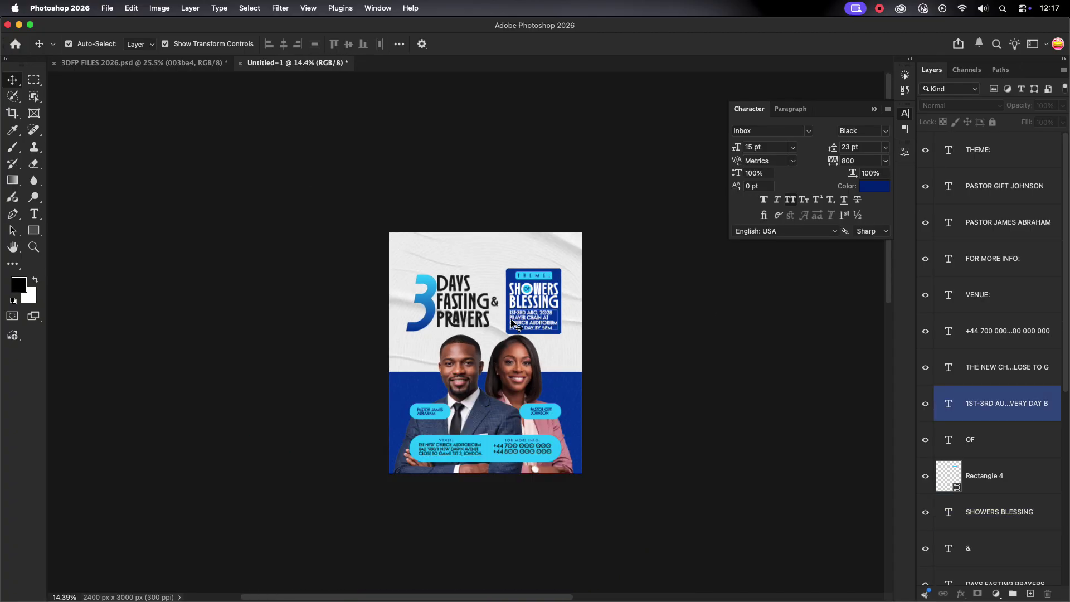
pyautogui.scroll(8, 523, 317)
pyautogui.click(998, 150)
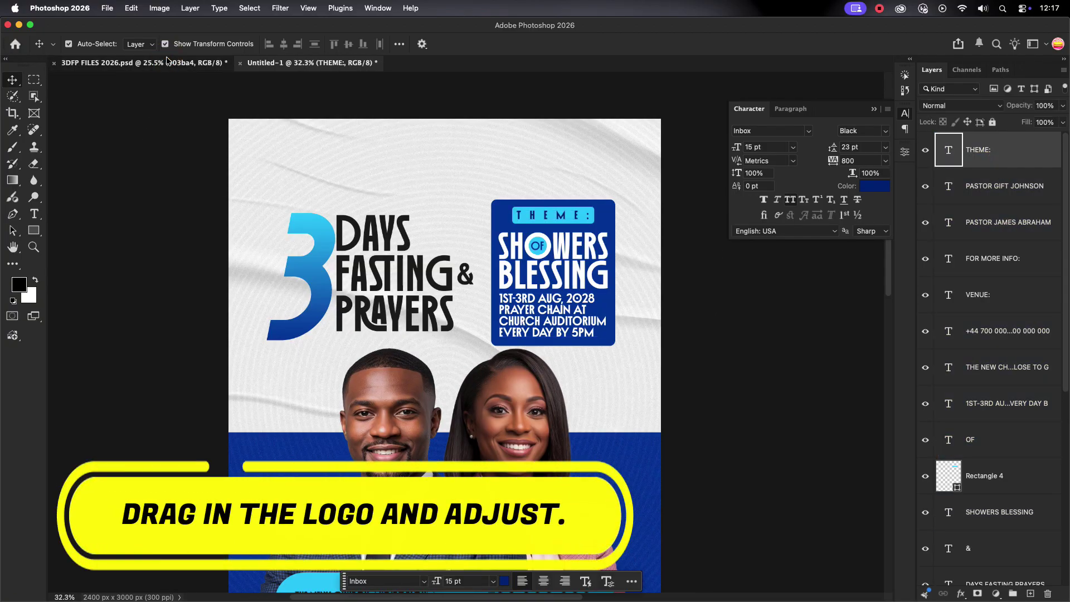
# Bring the flame logo from 3DFP FILES 2026.psd into the poster at about half size.
pyautogui.click(142, 62)
pyautogui.moveTo(688, 223); pyautogui.dragTo(429, 149)
pyautogui.moveTo(403, 112); pyautogui.dragTo(357, 112)
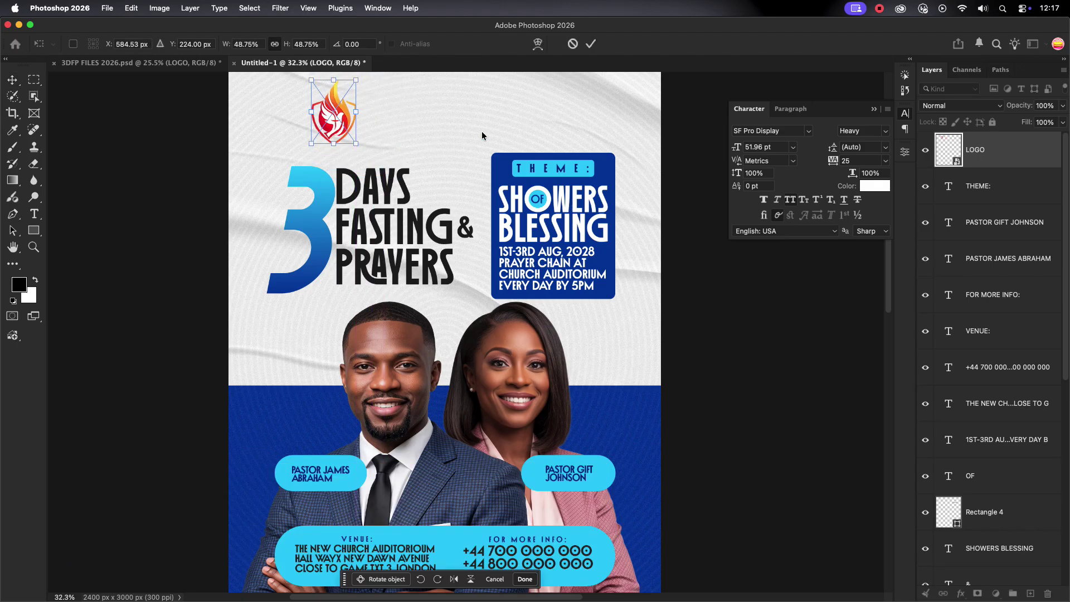
pyautogui.click(590, 42)
# Place the logo above the 3 DAYS heading and shrink it to about 37%.
pyautogui.scroll(5, 634, 311)
pyautogui.hscroll(-2, 634, 311)
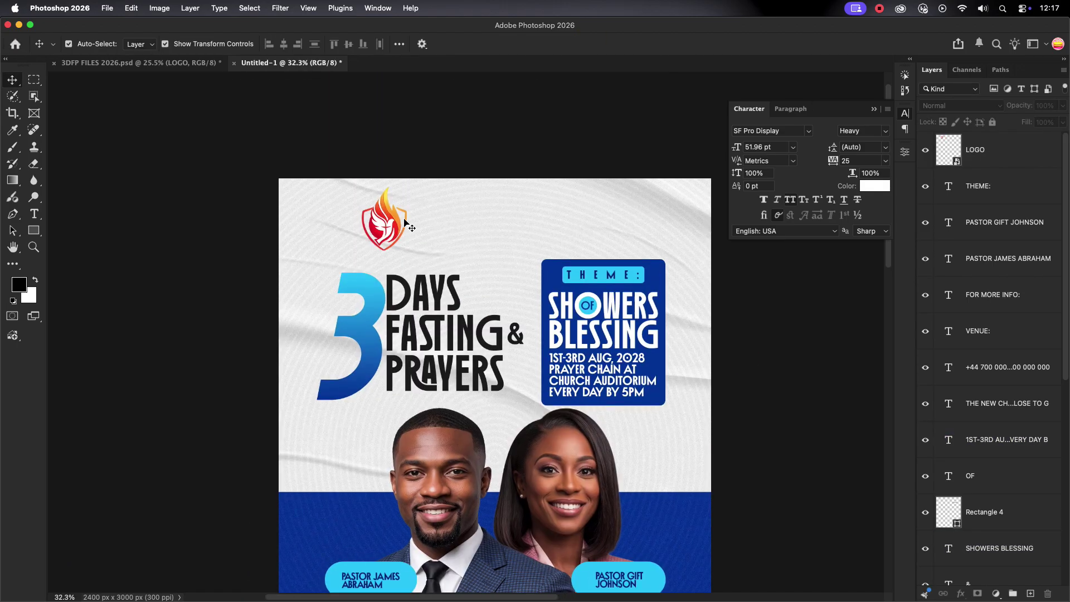
pyautogui.moveTo(380, 214); pyautogui.dragTo(382, 216)
pyautogui.hotkey('ctrl', 't')
pyautogui.moveTo(407, 251); pyautogui.dragTo(380, 219)
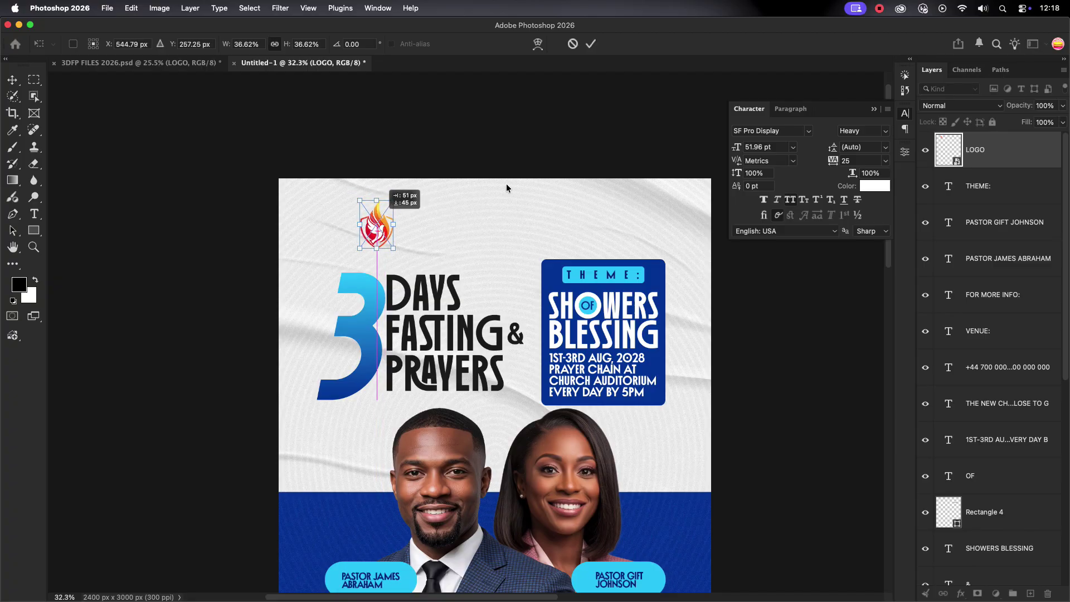
pyautogui.press('Return')
# Type GOODNESS AND MERCY CHURCH as three stacked lines of text.
pyautogui.press('t')
pyautogui.click(449, 212)
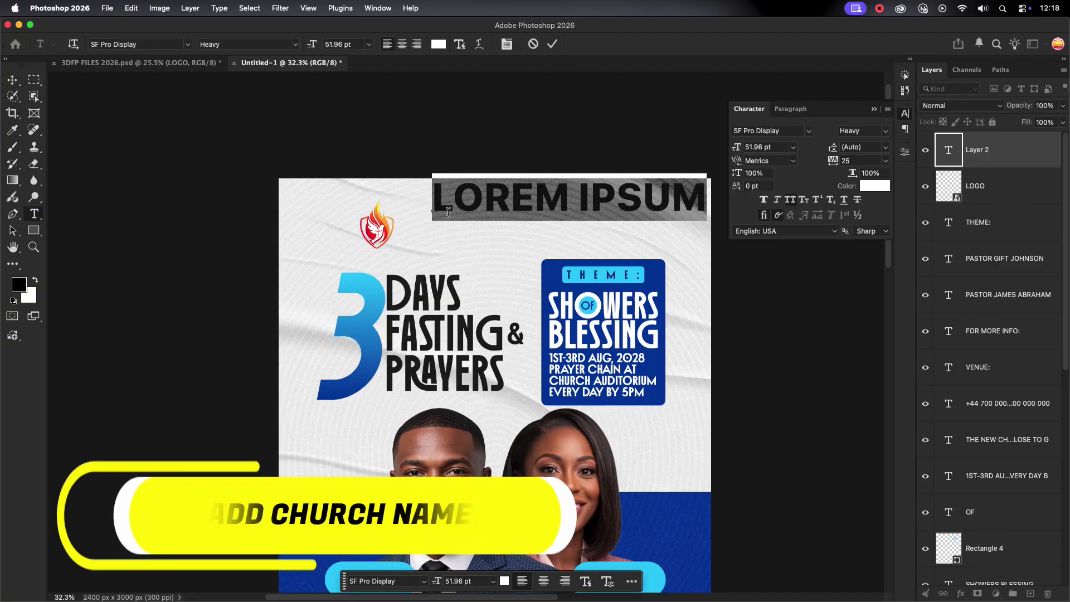
pyautogui.write('GOODMN')
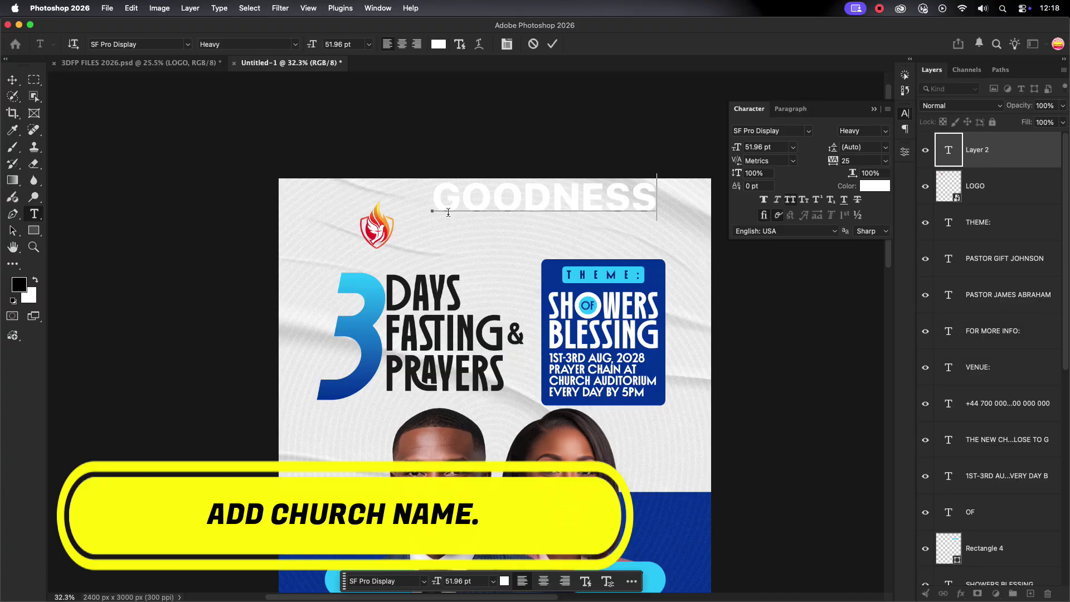
pyautogui.write('AND MERCH')
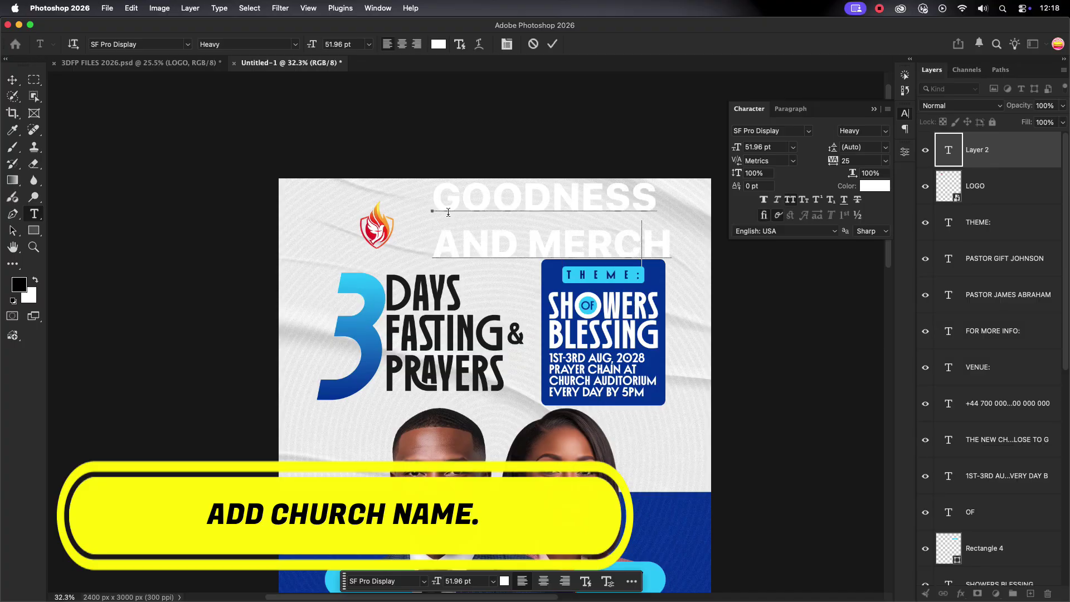
pyautogui.press('BackSpace')
pyautogui.write('Y')
pyautogui.press('Return')
pyautogui.write('CHURCH')
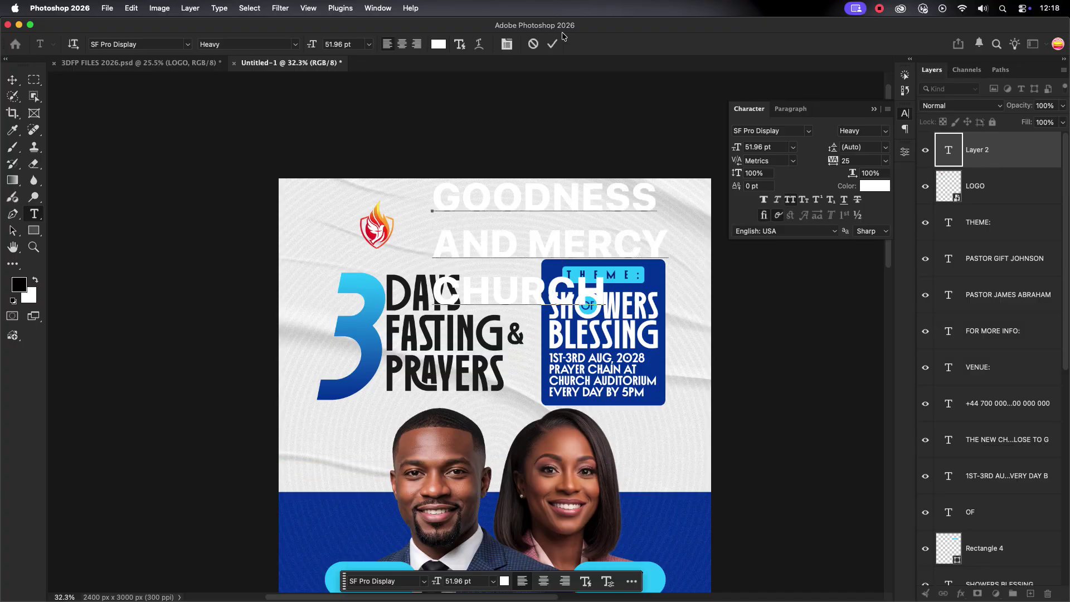
pyautogui.click(551, 44)
# Set the church name in Inbox Black, 16 pt, dark colour #191919.
pyautogui.press('BackSpace')
pyautogui.press('BackSpace')
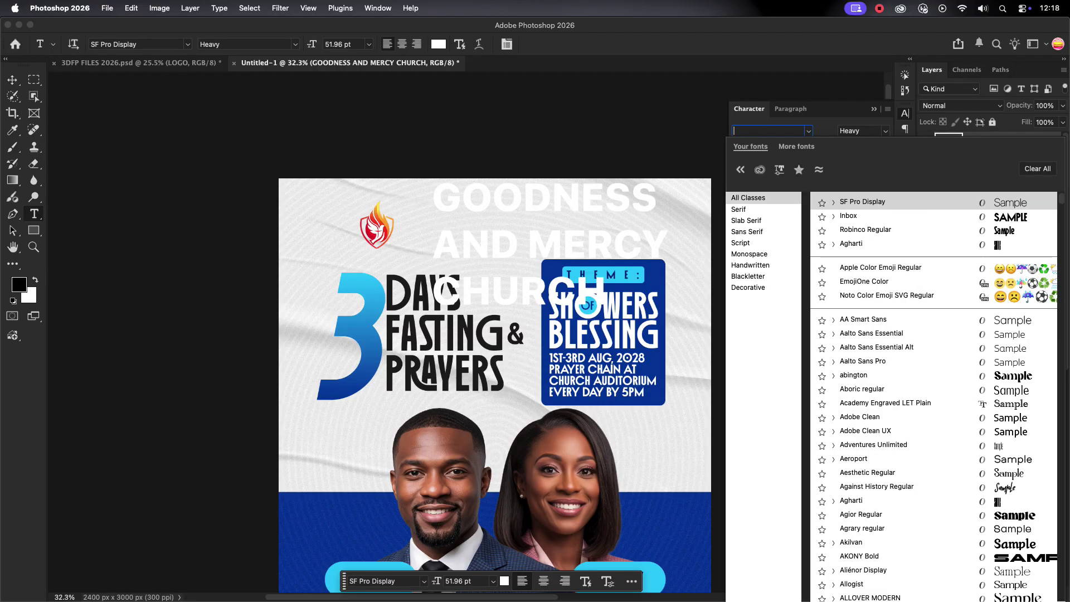
pyautogui.write('INBO')
pyautogui.press('Return')
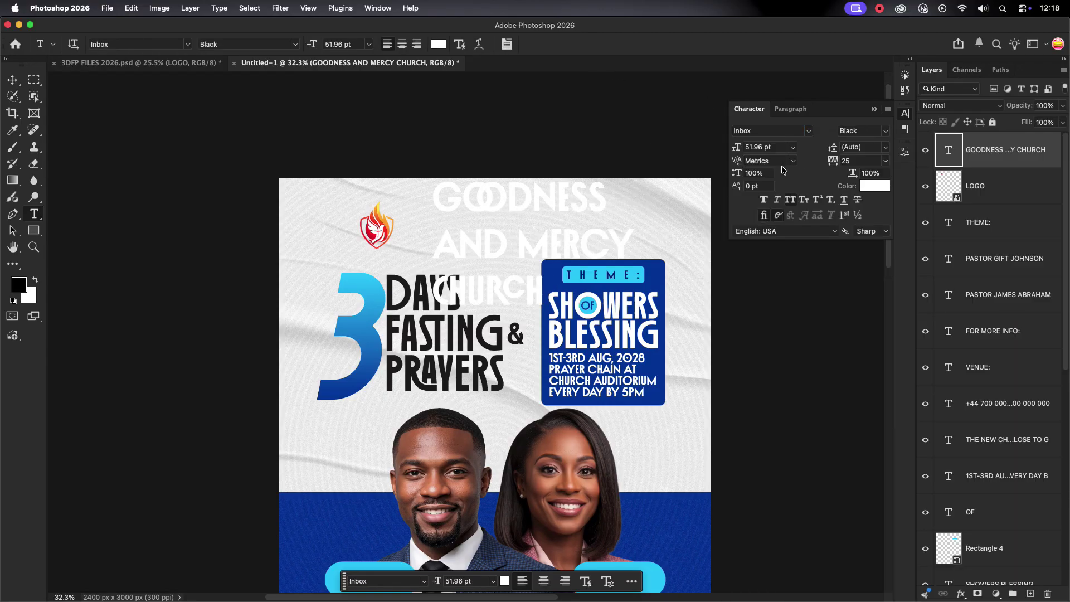
pyautogui.click(794, 147)
pyautogui.click(770, 262)
pyautogui.click(870, 186)
pyautogui.moveTo(755, 270); pyautogui.dragTo(640, 381)
pyautogui.click(916, 253)
# Tighten the church name's leading to 16 pt and move it beside the logo.
pyautogui.press('v')
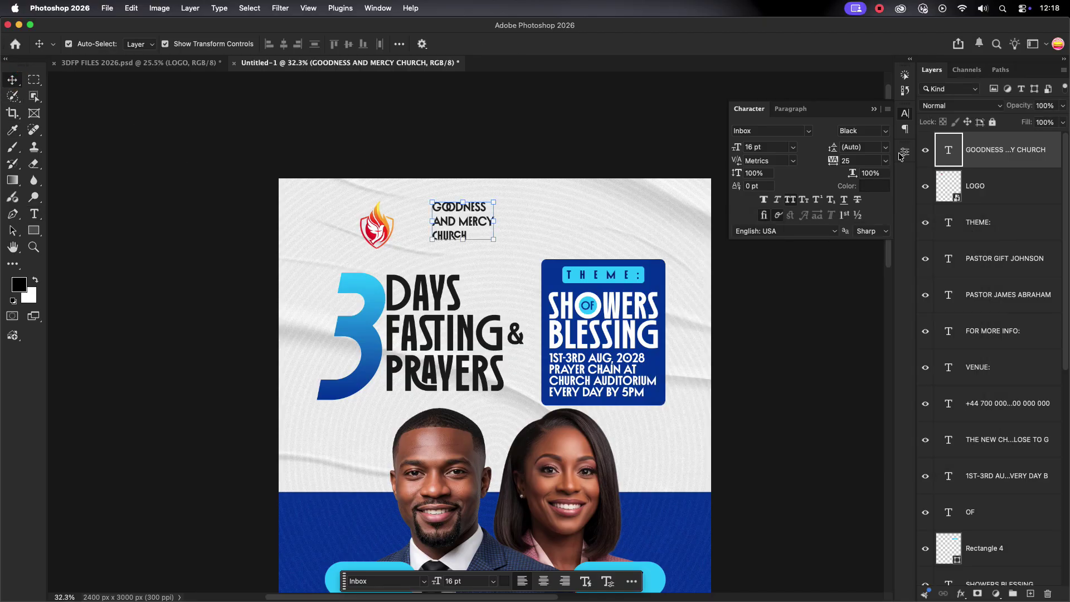
pyautogui.press('Down')
pyautogui.press('Down')
pyautogui.press('Down')
pyautogui.press('Down')
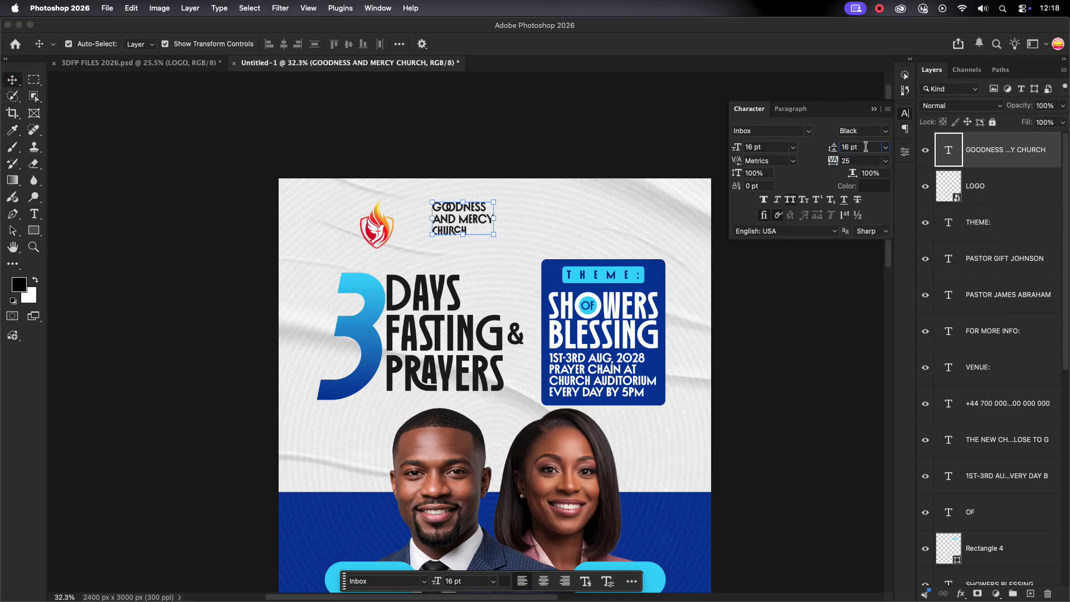
pyautogui.click(492, 249)
pyautogui.moveTo(459, 220); pyautogui.dragTo(487, 233)
pyautogui.scroll(5, 398, 227)
pyautogui.click(349, 213)
pyautogui.click(514, 226)
pyautogui.click(485, 321)
pyautogui.scroll(-3, 486, 314)
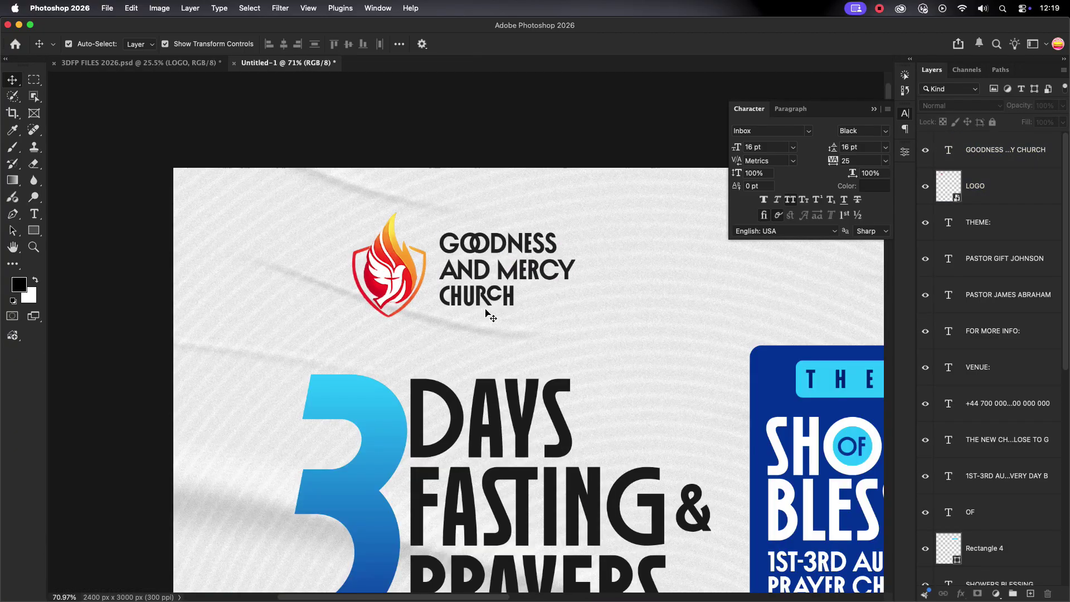
# Apply an alternate letter style to the RCH letters in CHURCH.
pyautogui.doubleClick(485, 296)
pyautogui.moveTo(514, 296); pyautogui.dragTo(475, 287)
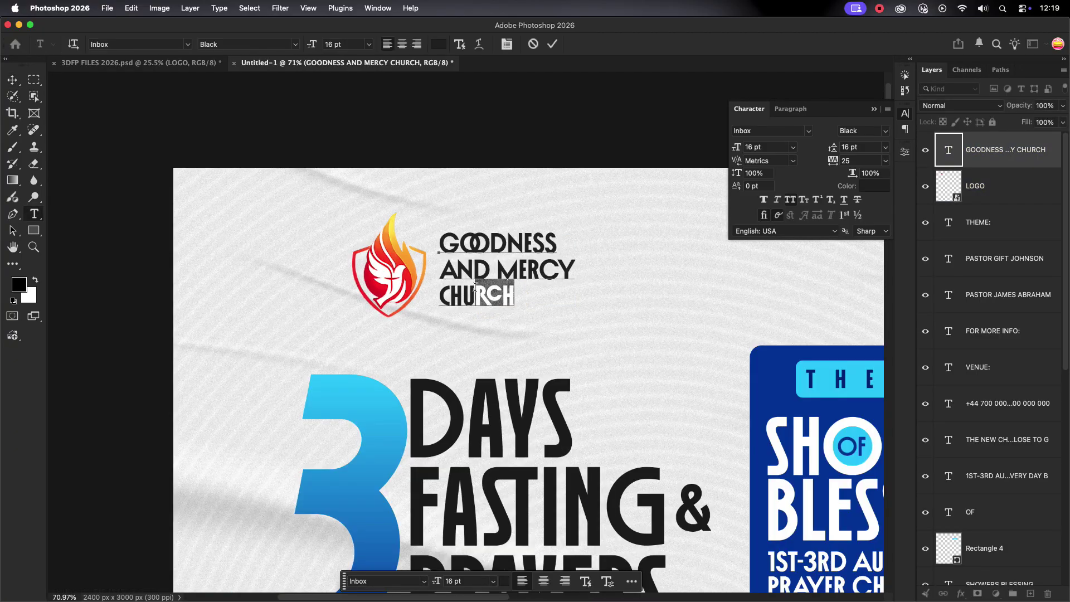
pyautogui.click(781, 218)
pyautogui.press('Escape')
pyautogui.press('v')
# Scale the church name to 93.5% so it sits neatly beside the logo.
pyautogui.scroll(-5, 647, 237)
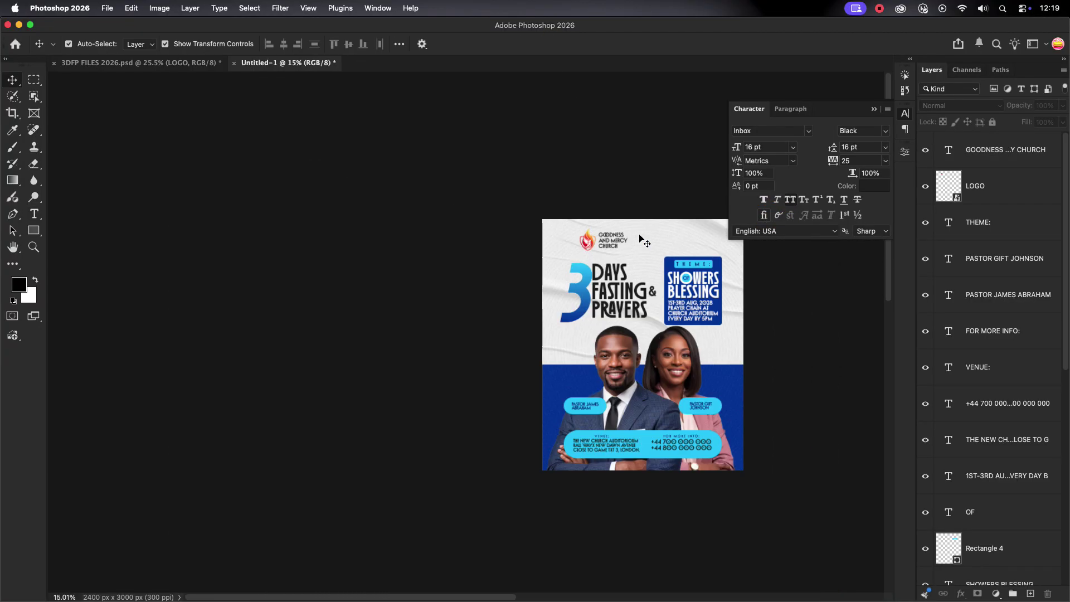
pyautogui.click(641, 240)
pyautogui.scroll(5, 647, 237)
pyautogui.moveTo(396, 296); pyautogui.dragTo(381, 298)
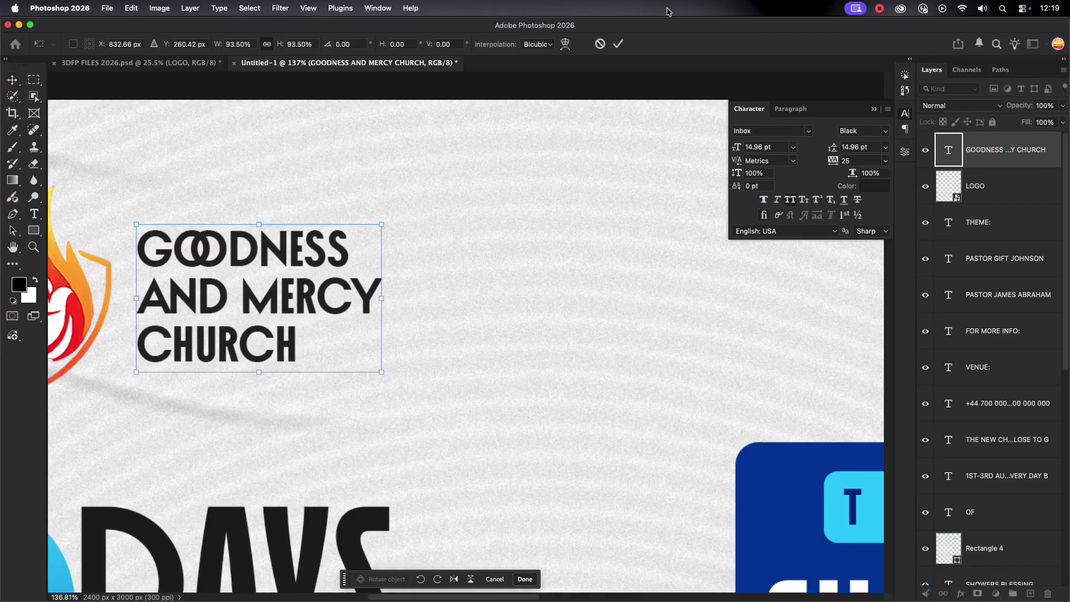
pyautogui.click(618, 44)
pyautogui.scroll(-4, 508, 304)
pyautogui.click(419, 312)
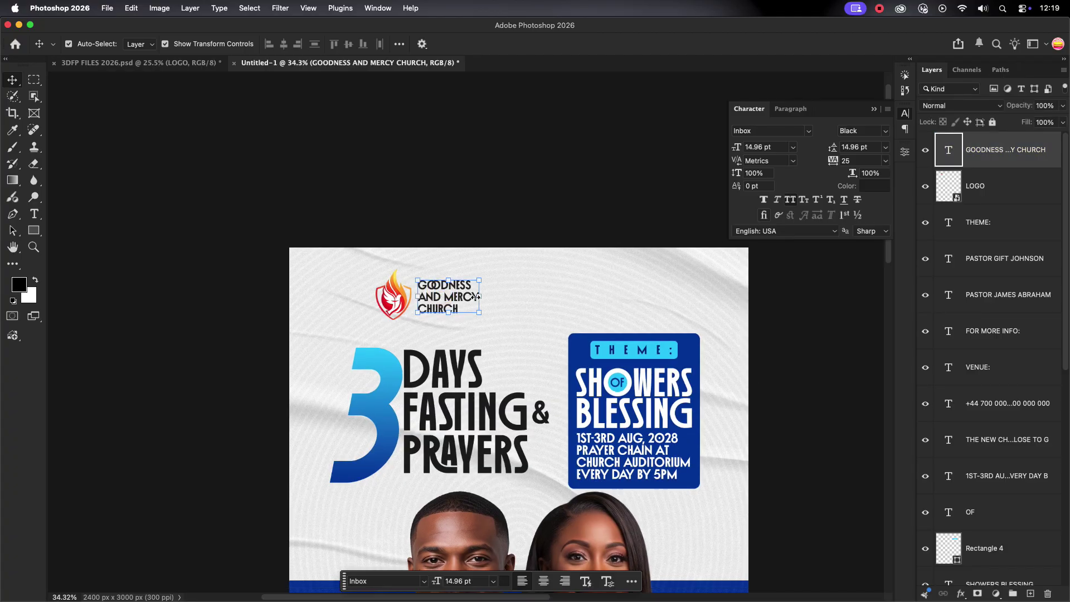
pyautogui.moveTo(356, 278); pyautogui.dragTo(452, 297)
pyautogui.click(509, 287)
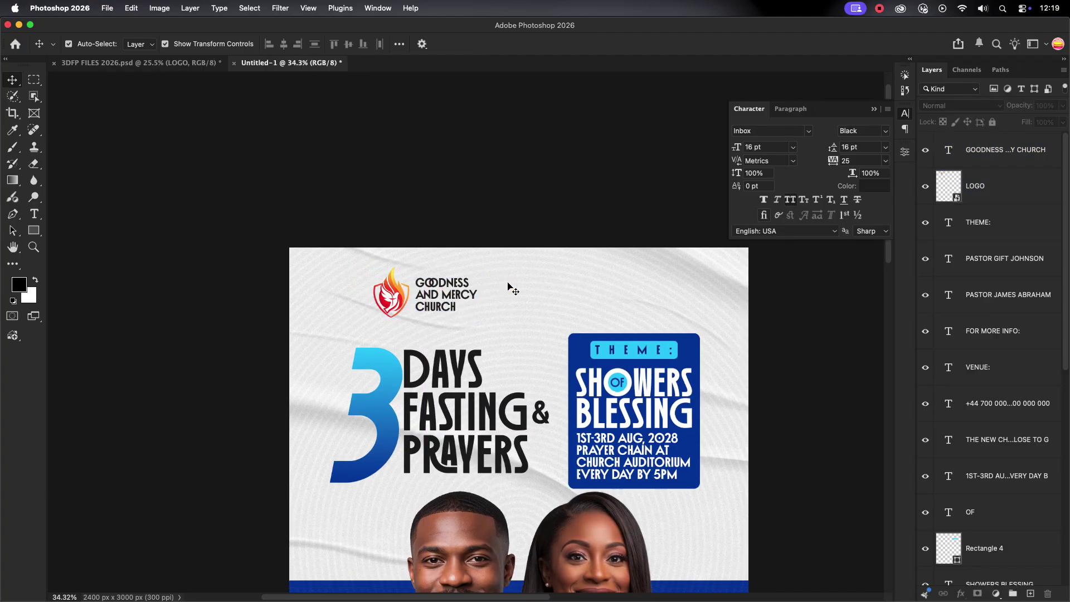
pyautogui.scroll(-1, 508, 287)
pyautogui.press('t')
pyautogui.click(571, 284)
# Type PRESENTS and position it at the top right of the poster.
pyautogui.write('PRESENTS')
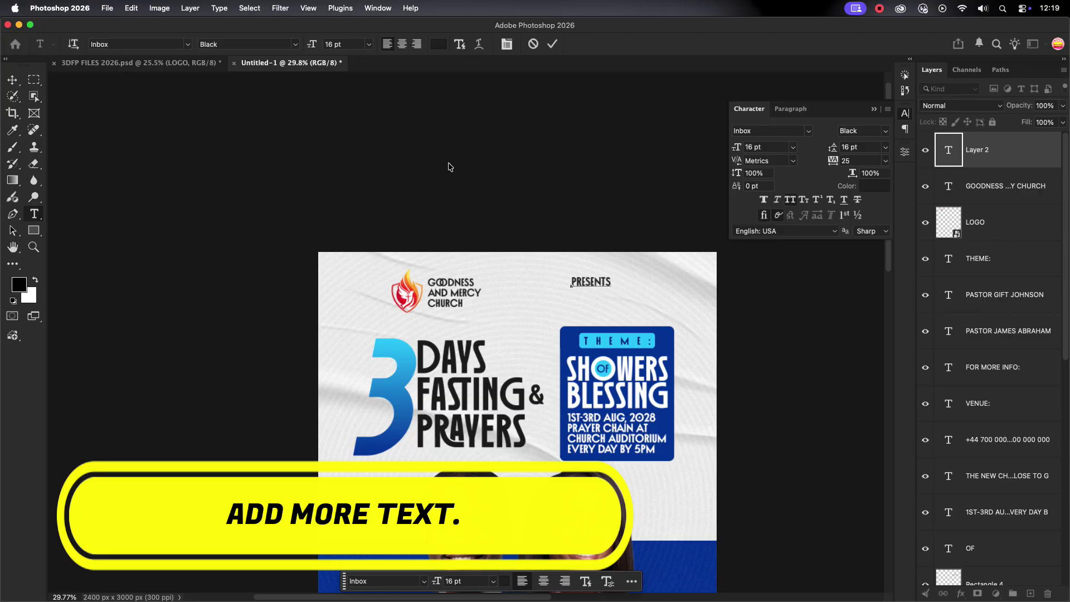
pyautogui.click(552, 49)
pyautogui.press('v')
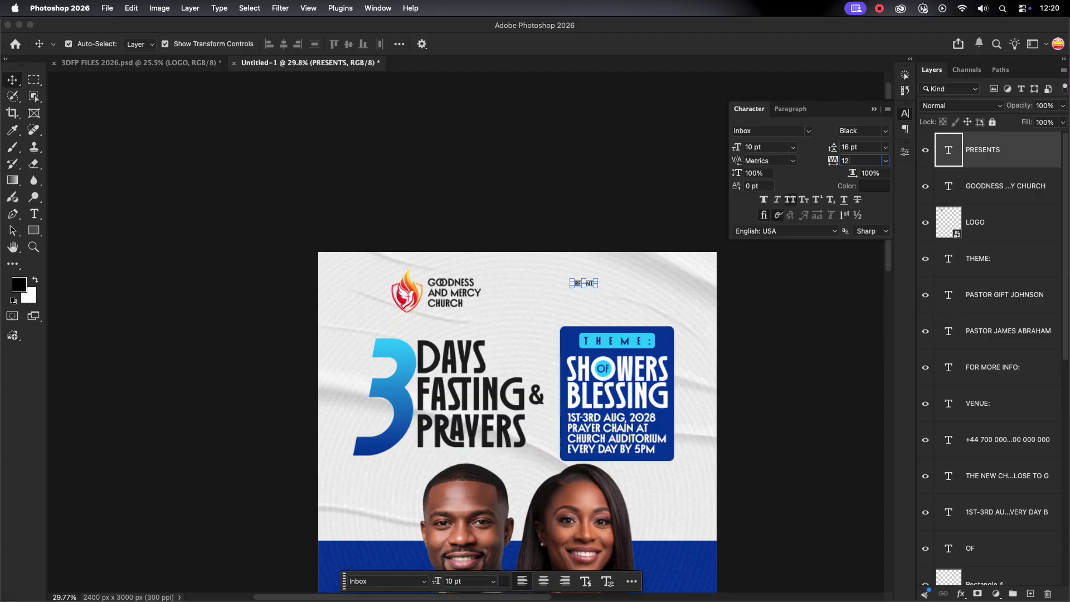
pyautogui.moveTo(613, 284); pyautogui.dragTo(610, 283)
pyautogui.click(598, 208)
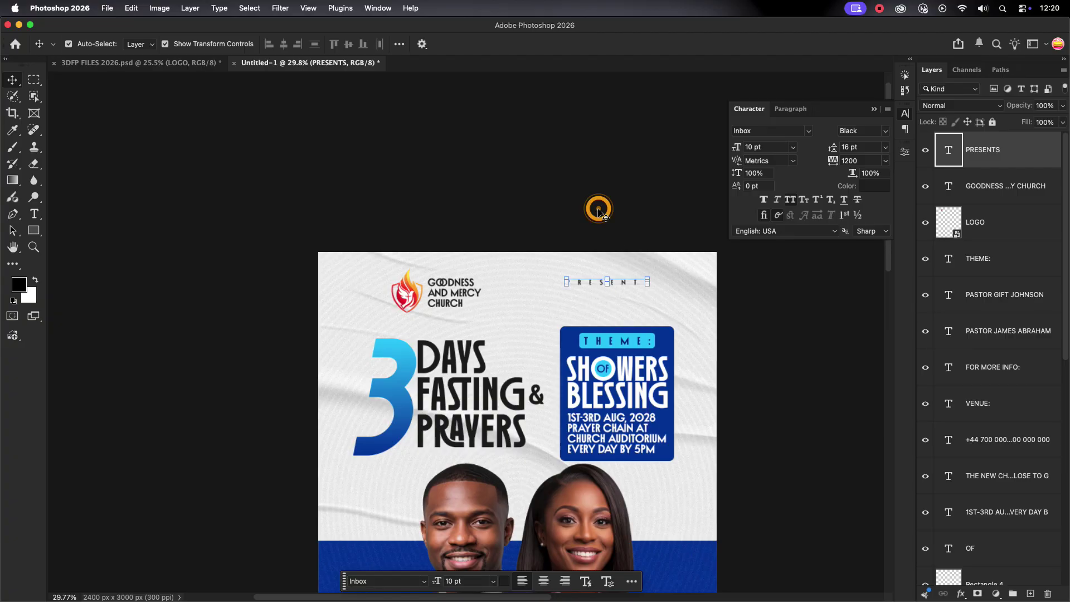
pyautogui.click(310, 189)
# Align the logo and church name to a horizontal guide at 162 px, then remove the guide.
pyautogui.press('super+r')
pyautogui.press('super+0')
pyautogui.scroll(-3, 362, 222)
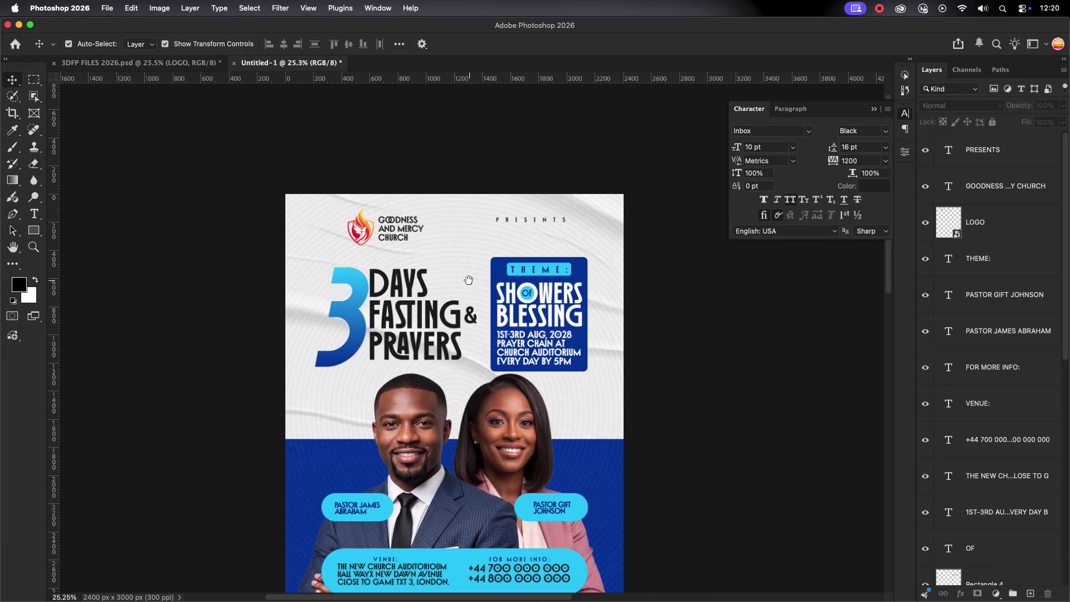
pyautogui.moveTo(452, 79); pyautogui.dragTo(452, 216)
pyautogui.scroll(5, 452, 216)
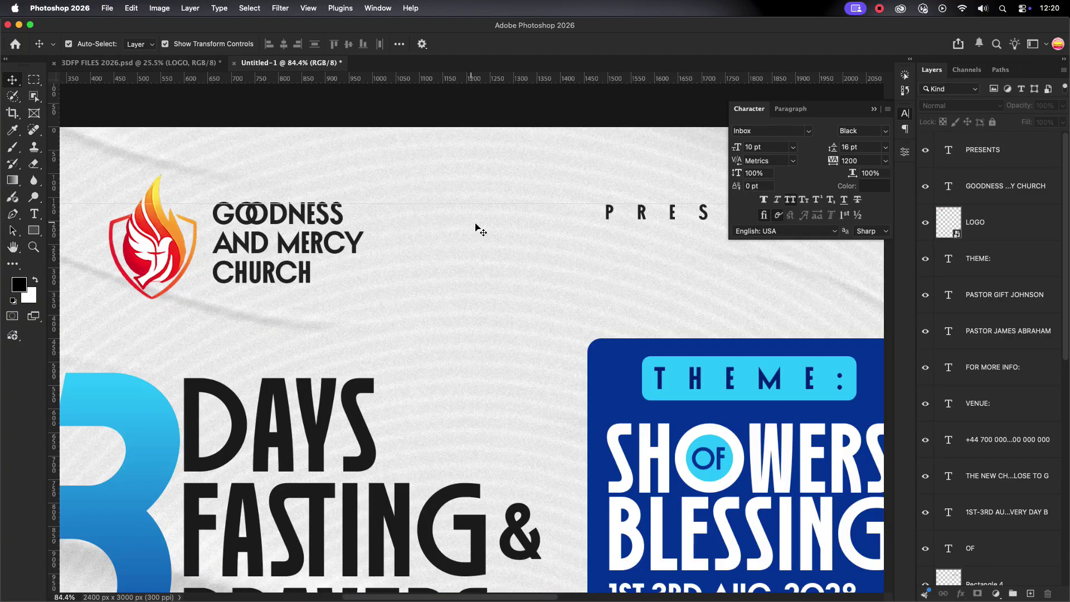
pyautogui.click(318, 232)
pyautogui.press('Down')
pyautogui.moveTo(214, 151); pyautogui.dragTo(158, 234)
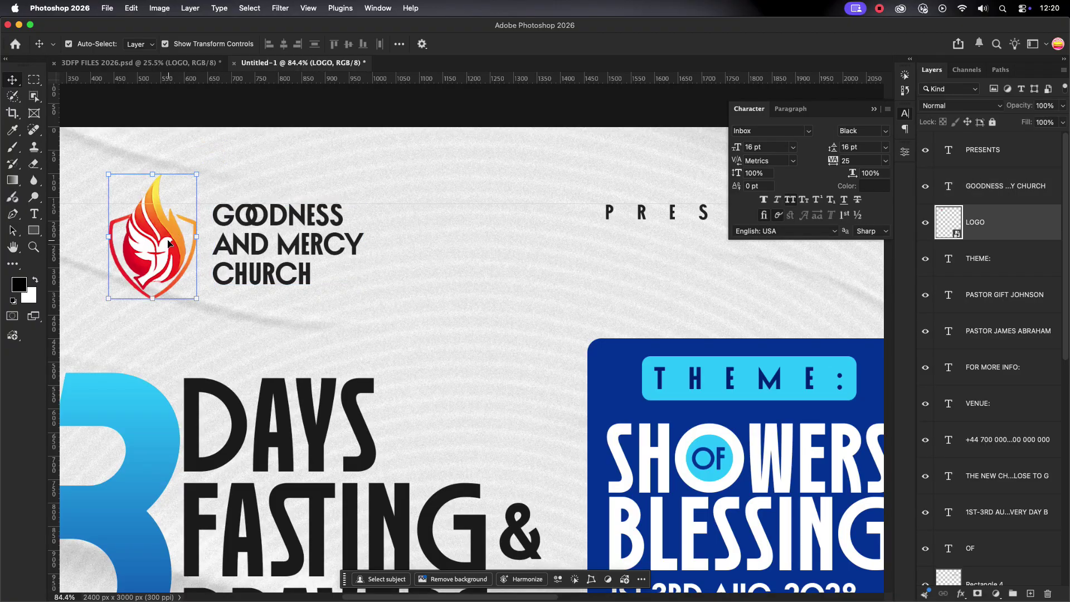
pyautogui.press('Up')
pyautogui.press('Up')
pyautogui.press('Up')
pyautogui.press('Up')
pyautogui.press('Up')
pyautogui.click(380, 179)
pyautogui.scroll(-2, 380, 178)
pyautogui.scroll(-3, 385, 186)
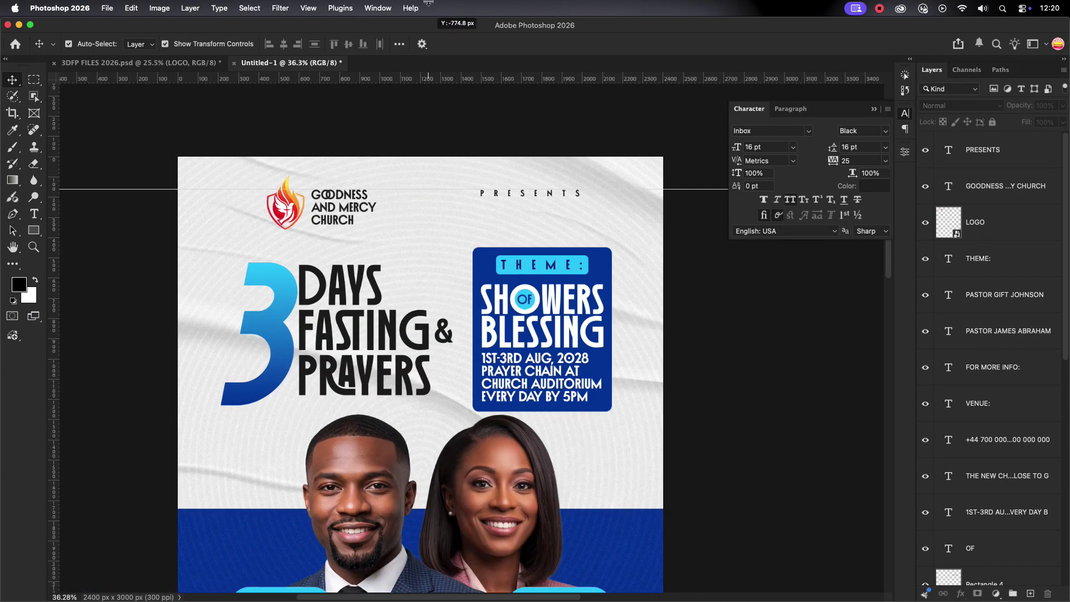
pyautogui.moveTo(428, 3); pyautogui.dragTo(428, 3)
pyautogui.scroll(-3, 480, 337)
pyautogui.scroll(3, 479, 337)
# Group the text layers from 3 up to PRESENTS into a group named TEXT.
pyautogui.scroll(-1, 479, 338)
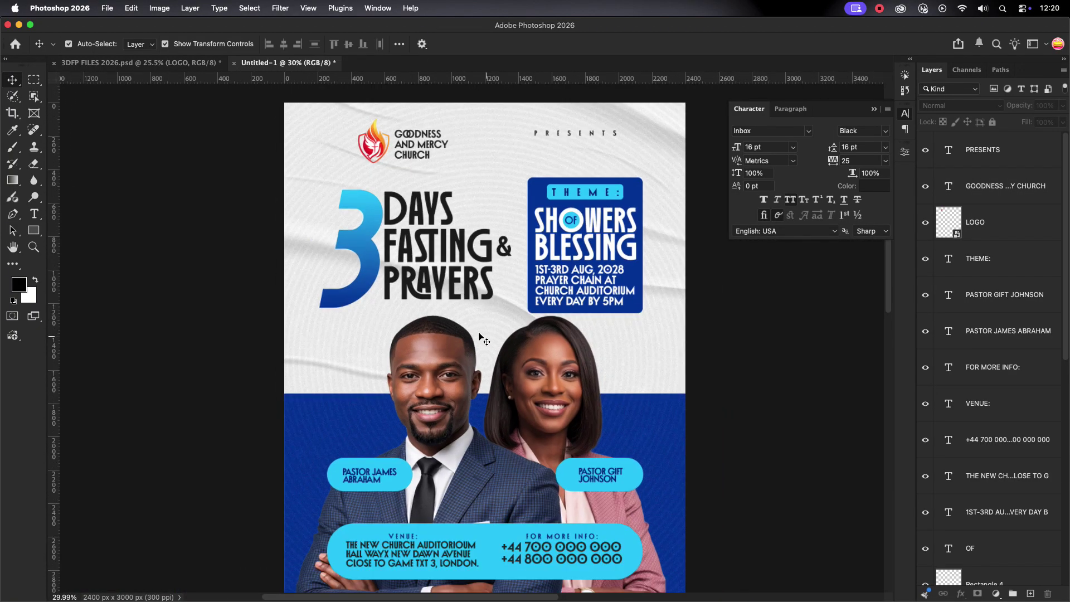
pyautogui.scroll(-1, 480, 337)
pyautogui.scroll(-5, 985, 390)
pyautogui.click(985, 491)
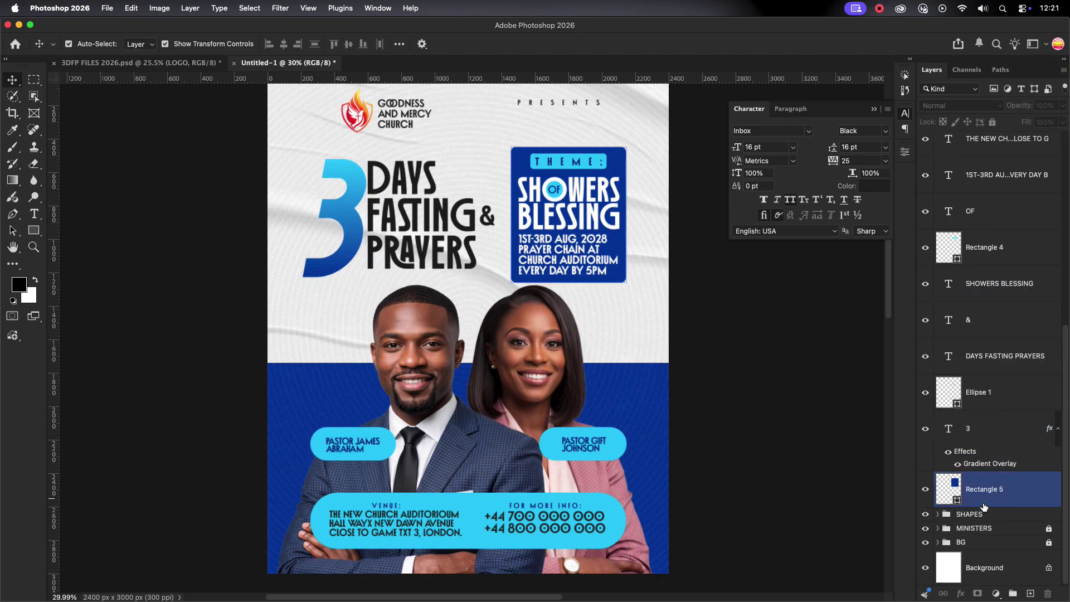
pyautogui.moveTo(984, 506); pyautogui.dragTo(1003, 427)
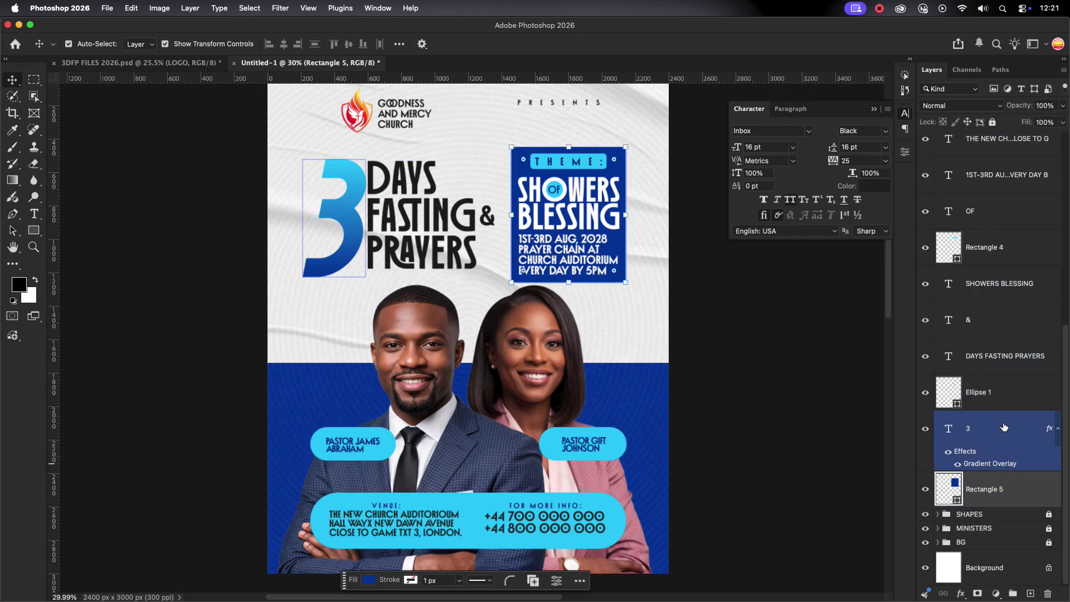
pyautogui.scroll(10, 1004, 427)
pyautogui.keyDown('shift'); pyautogui.click(1013, 147); pyautogui.keyUp('shift')
pyautogui.click(1013, 594)
pyautogui.doubleClick(971, 141)
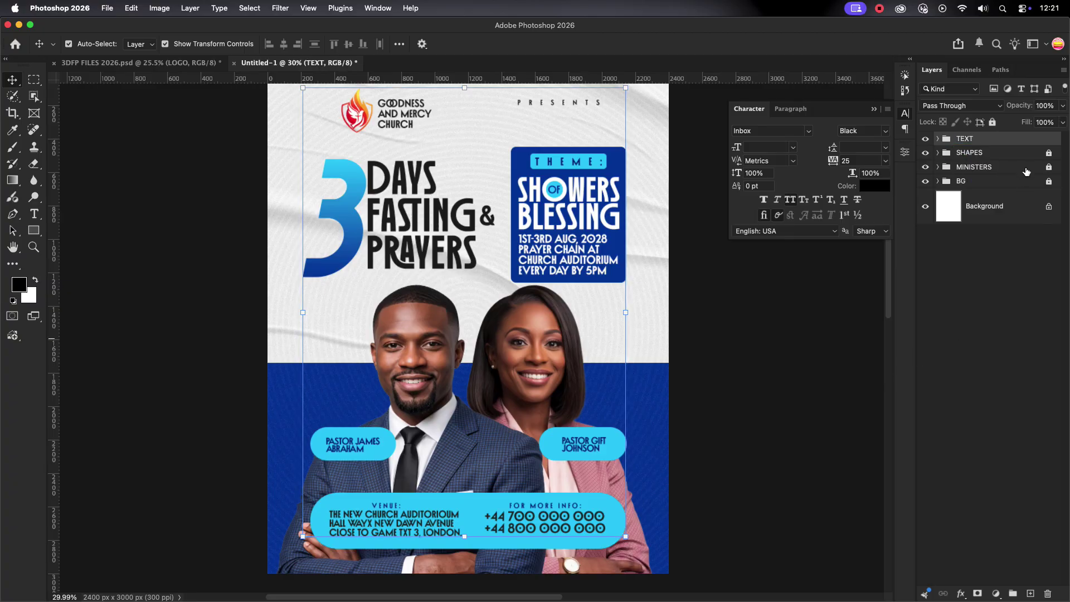
pyautogui.click(389, 311)
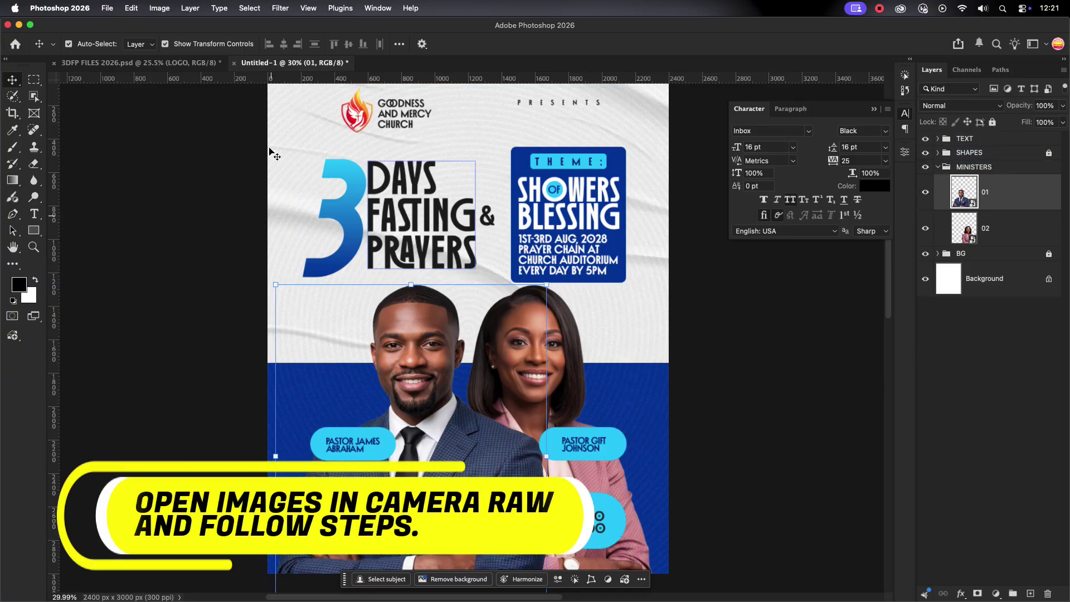
# Camera Raw the man's photo: Sharpening 108, Contrast +29, Shadows +24, Whites +25, Blacks −26, Dehaze +15.
pyautogui.click(277, 10)
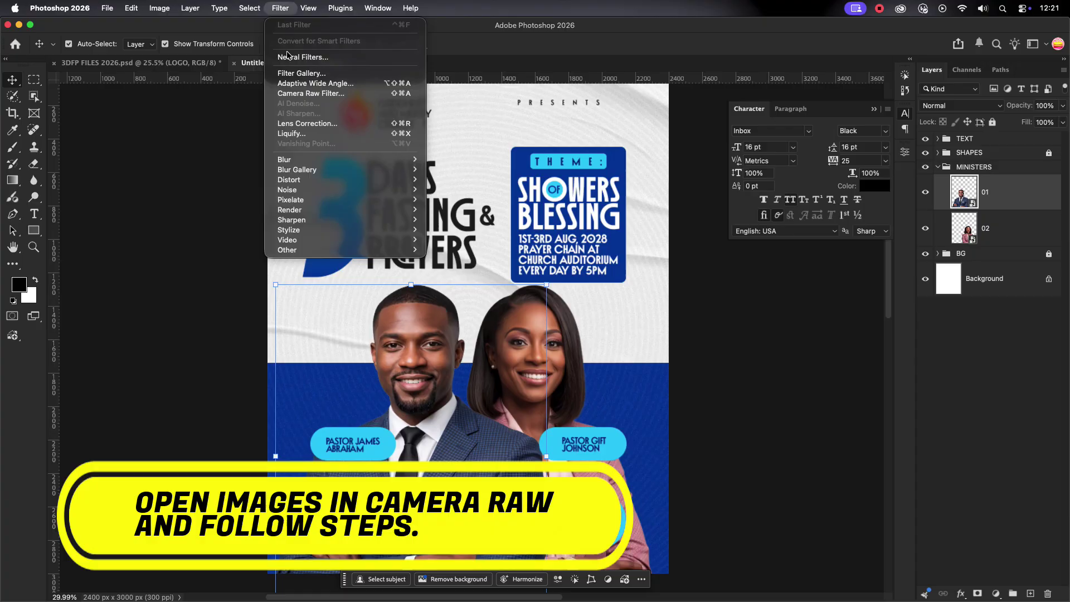
pyautogui.click(310, 93)
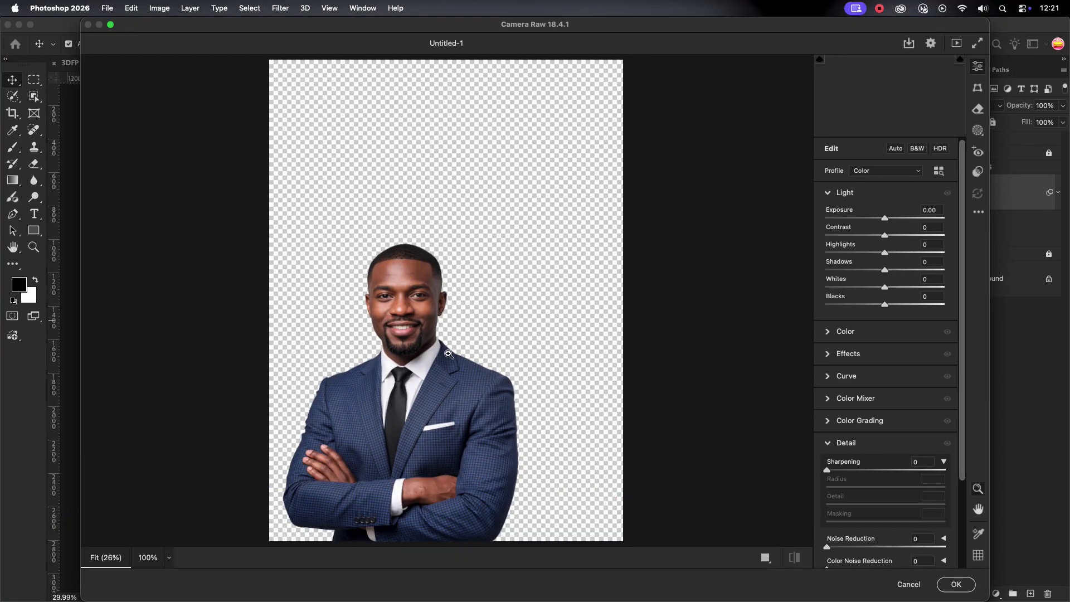
pyautogui.moveTo(446, 353); pyautogui.dragTo(504, 442)
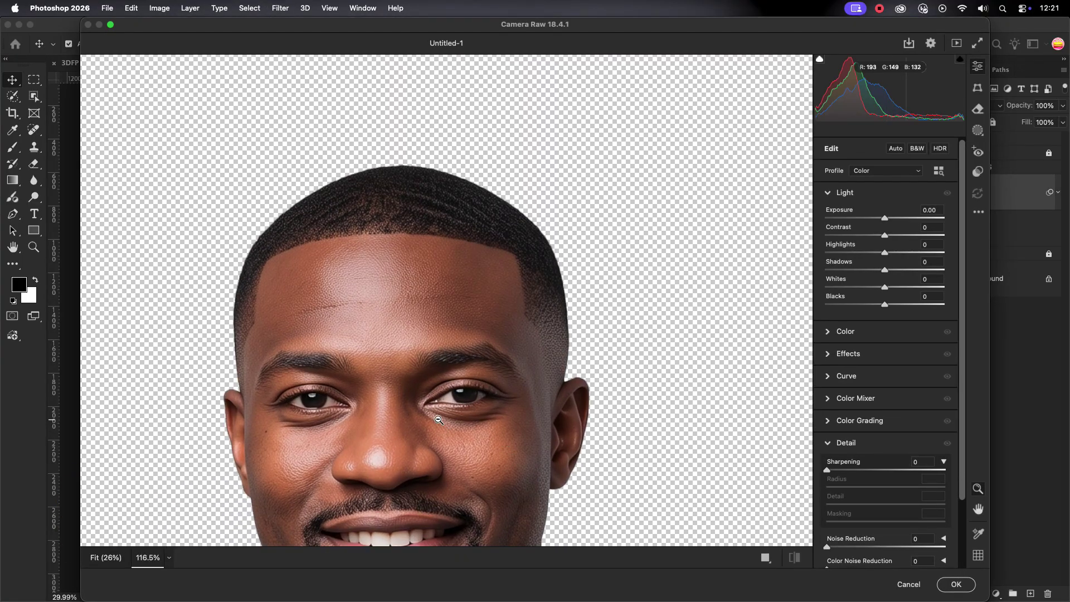
pyautogui.moveTo(415, 485); pyautogui.dragTo(426, 370)
pyautogui.moveTo(832, 466); pyautogui.dragTo(898, 454)
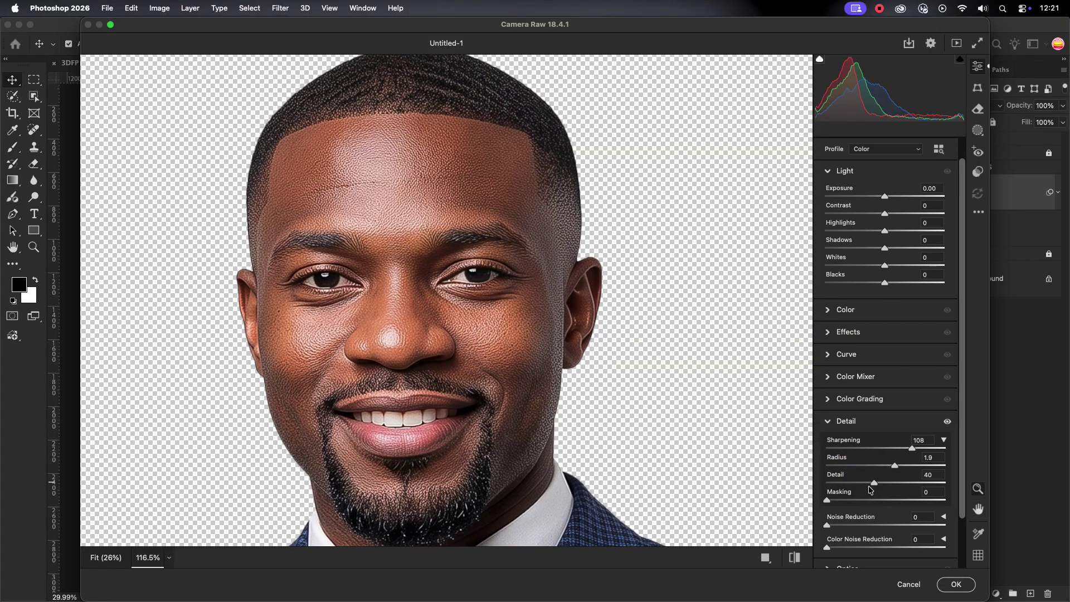
pyautogui.moveTo(878, 211); pyautogui.dragTo(870, 294)
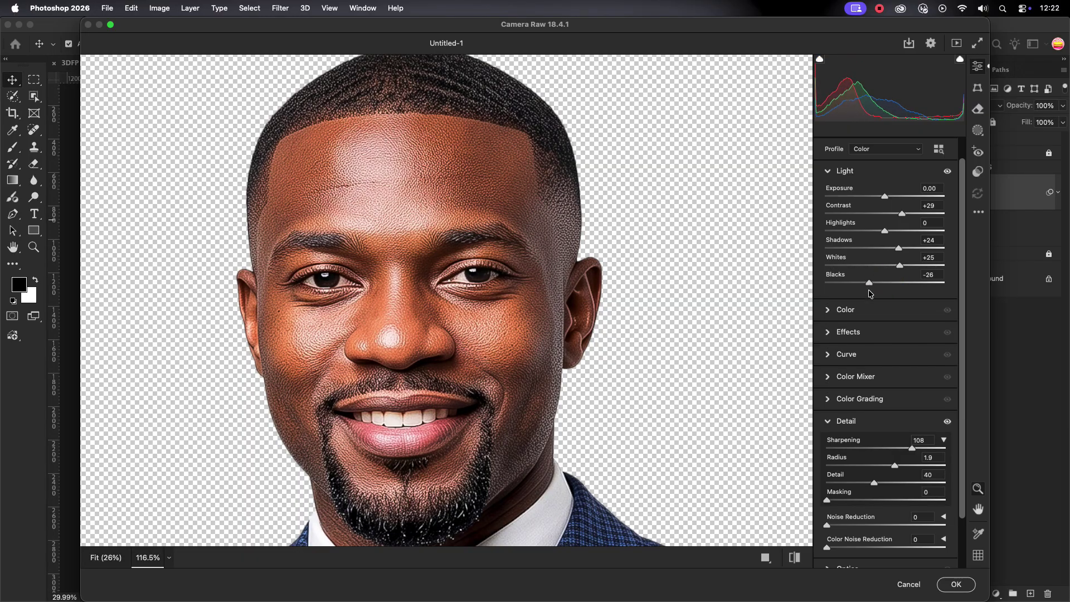
pyautogui.click(829, 333)
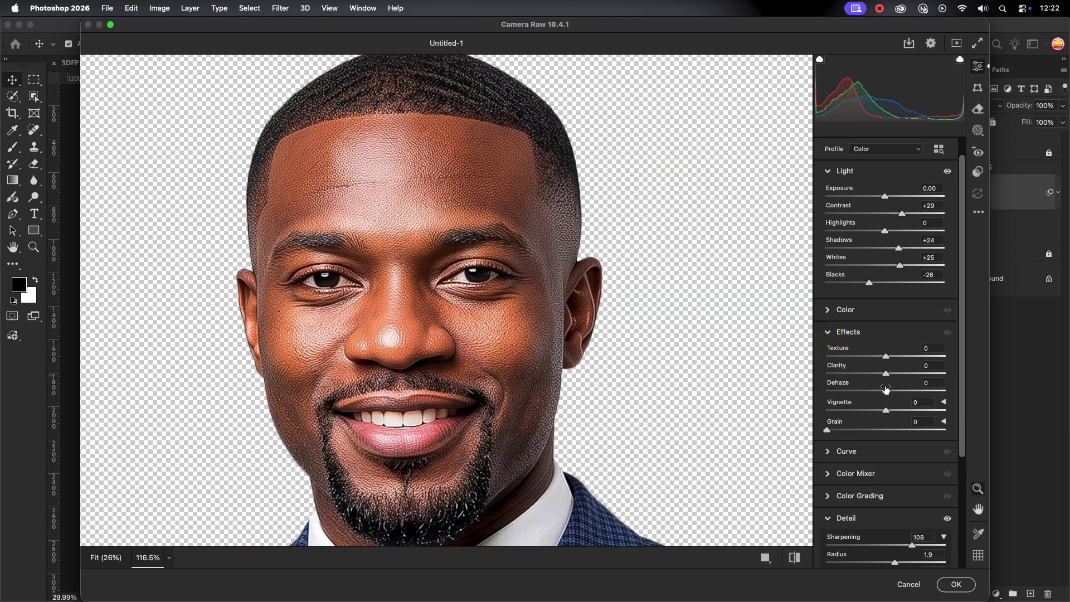
pyautogui.moveTo(894, 389); pyautogui.dragTo(897, 388)
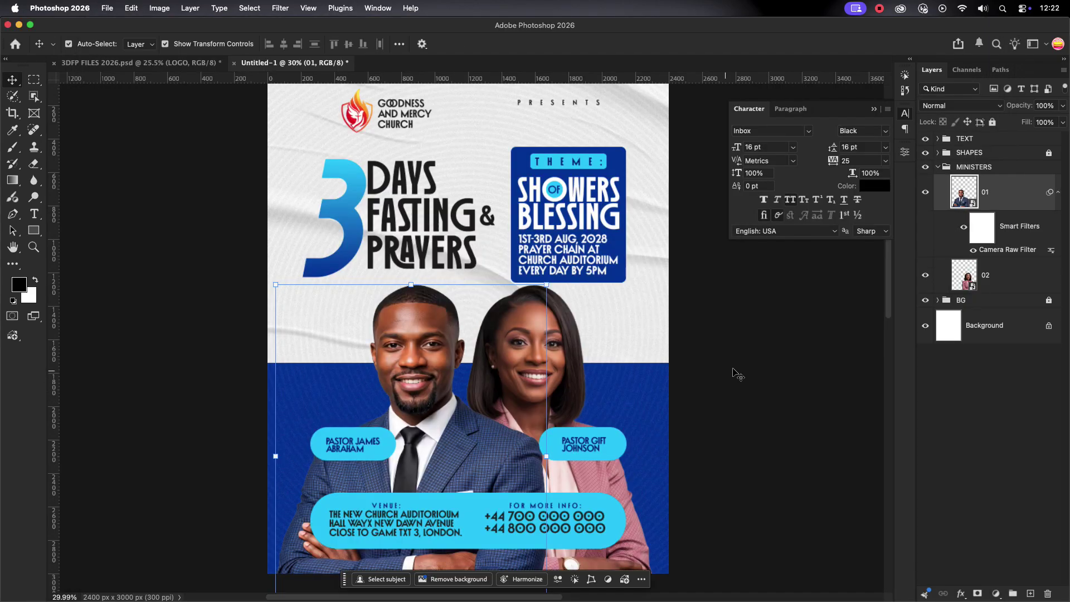
# Apply Camera Raw to the woman's photo, raising texture, clarity, sharpening, whites, blacks and highlights.
pyautogui.click(442, 322)
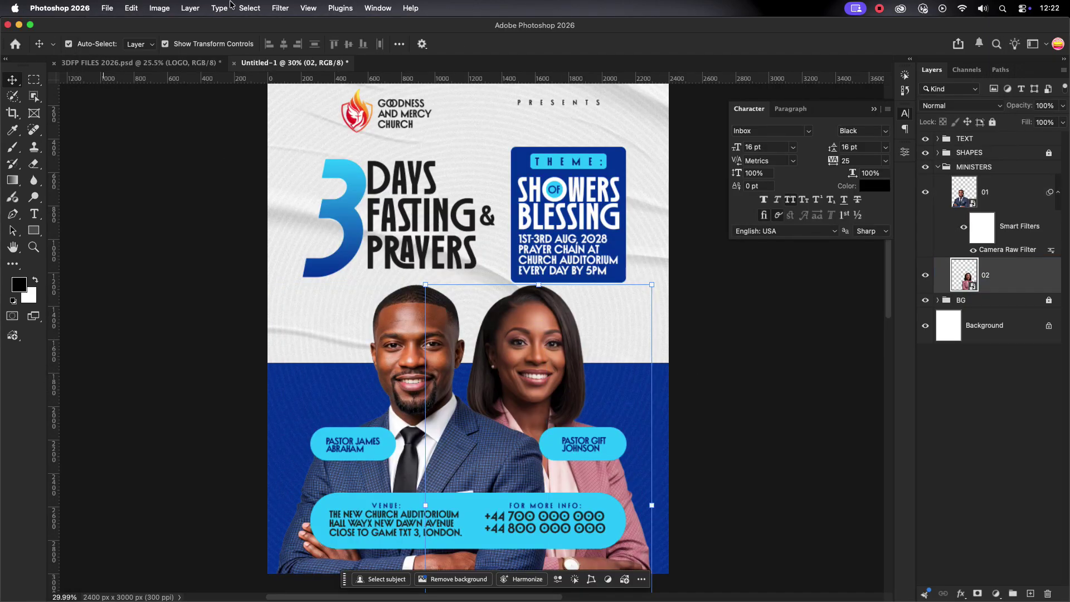
pyautogui.click(280, 8)
pyautogui.click(346, 93)
pyautogui.scroll(3, 572, 459)
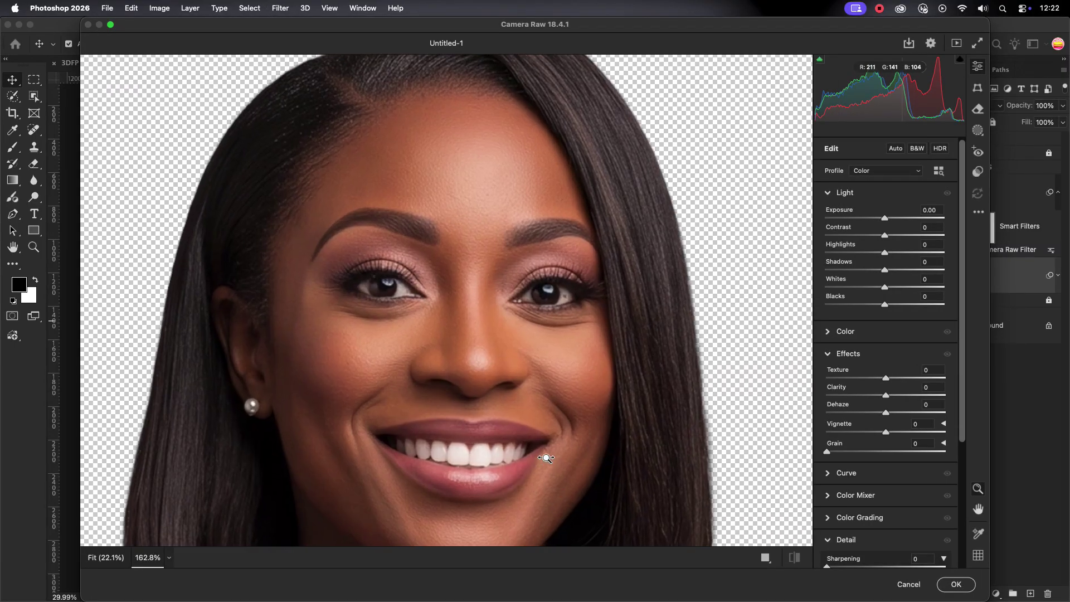
pyautogui.moveTo(917, 378); pyautogui.dragTo(923, 395)
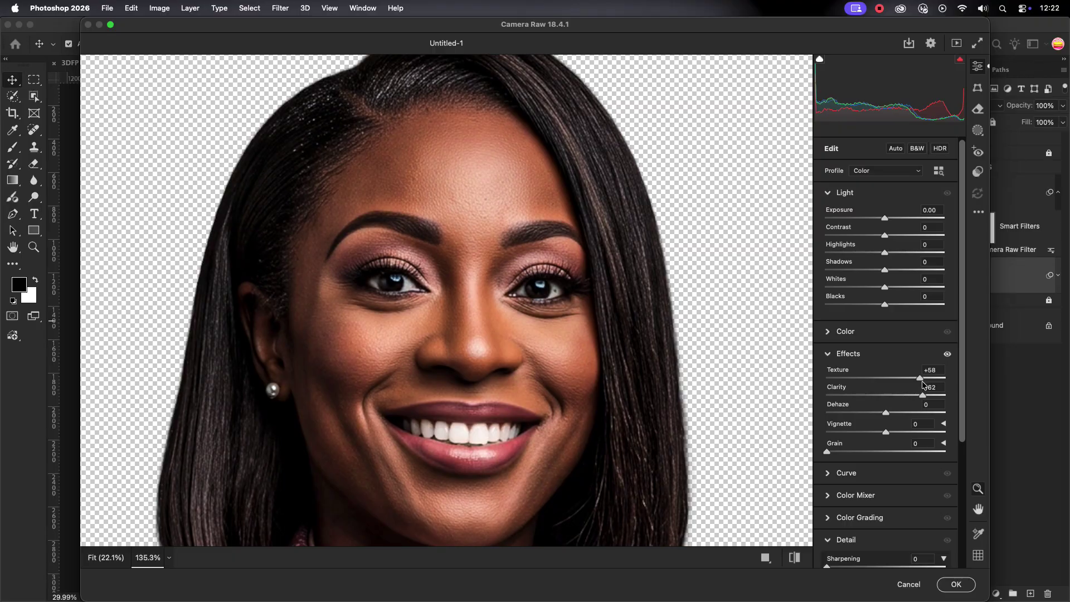
pyautogui.click(830, 356)
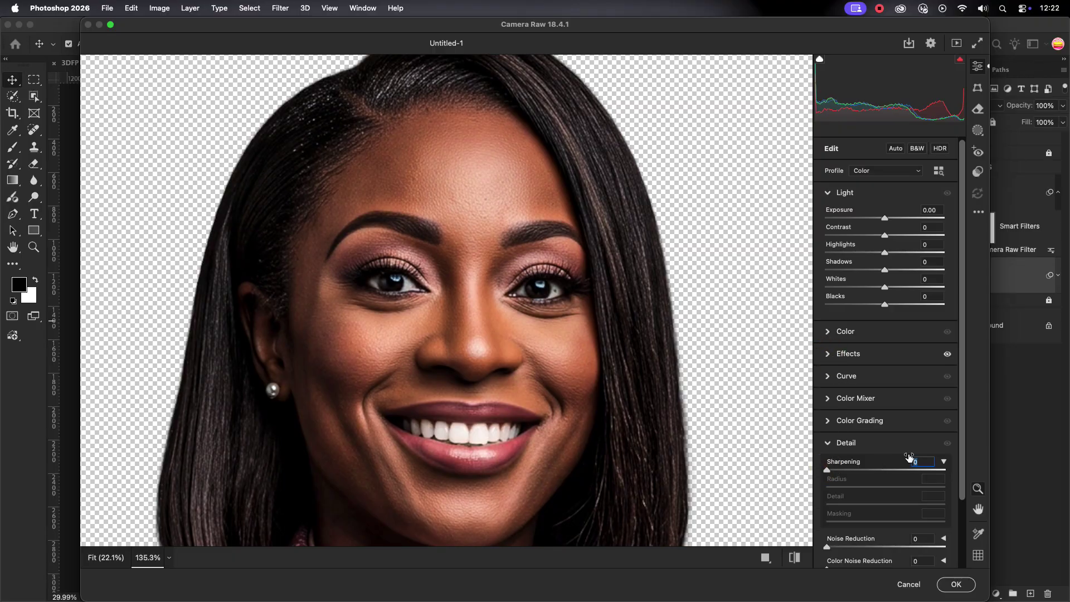
pyautogui.moveTo(910, 459); pyautogui.dragTo(910, 457)
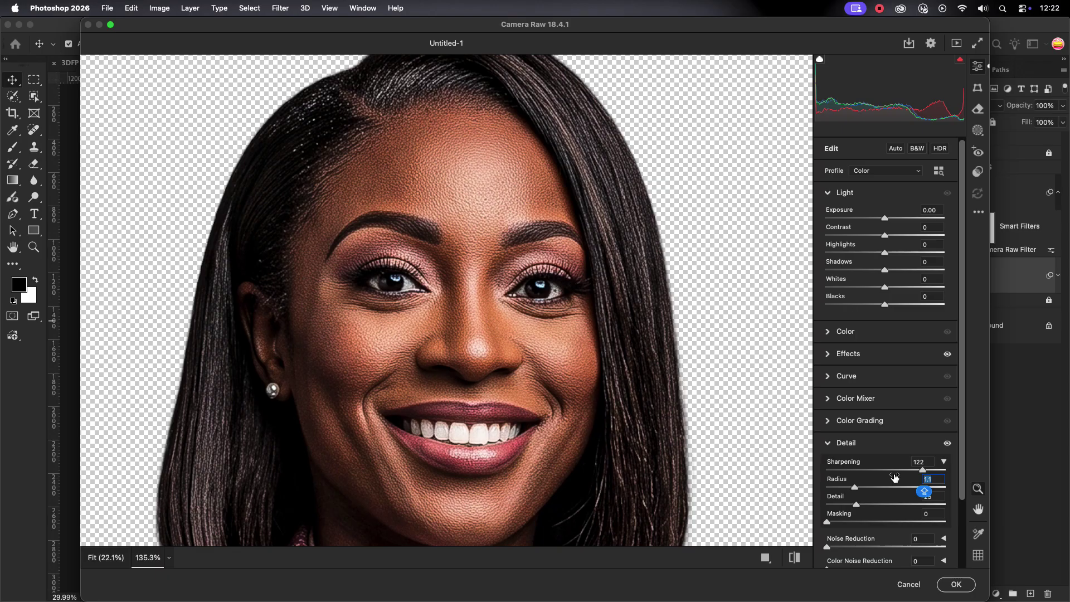
pyautogui.hotkey('shift', 'Up')
pyautogui.hotkey('shift', 'Up')
pyautogui.moveTo(880, 475); pyautogui.dragTo(853, 484)
pyautogui.moveTo(884, 289); pyautogui.dragTo(915, 307)
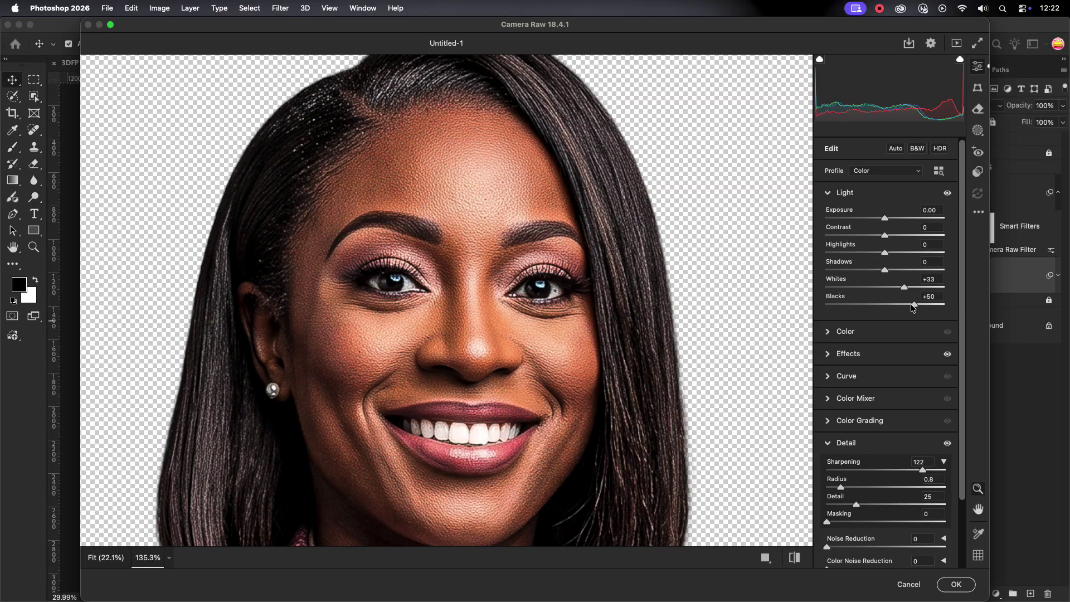
pyautogui.click(905, 254)
pyautogui.click(956, 586)
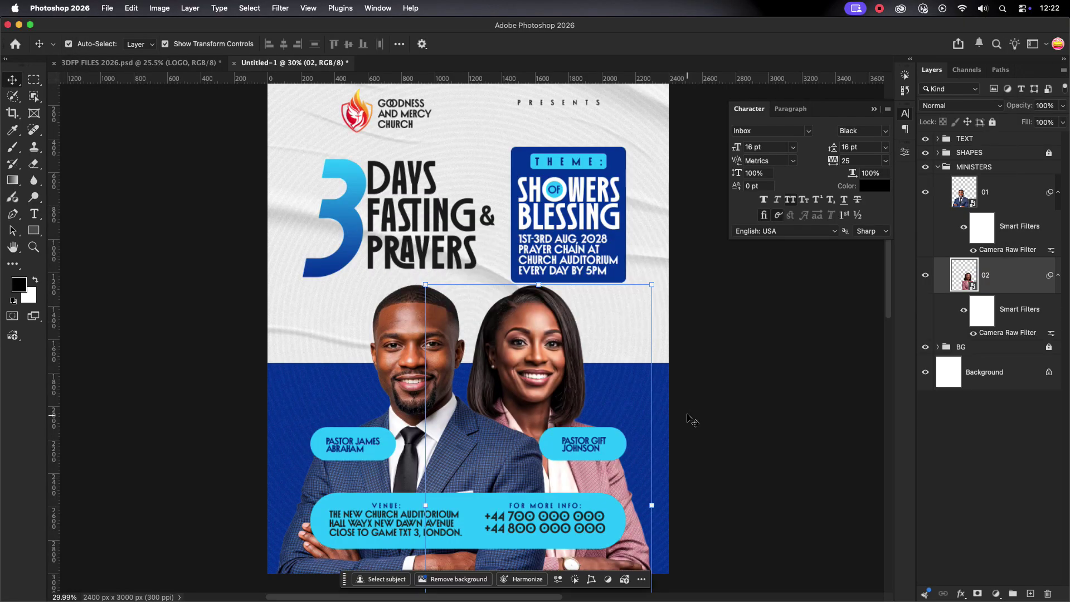
# Free Transform the man's smart-filtered photo and commit it unchanged.
pyautogui.click(715, 383)
pyautogui.scroll(-4, 668, 387)
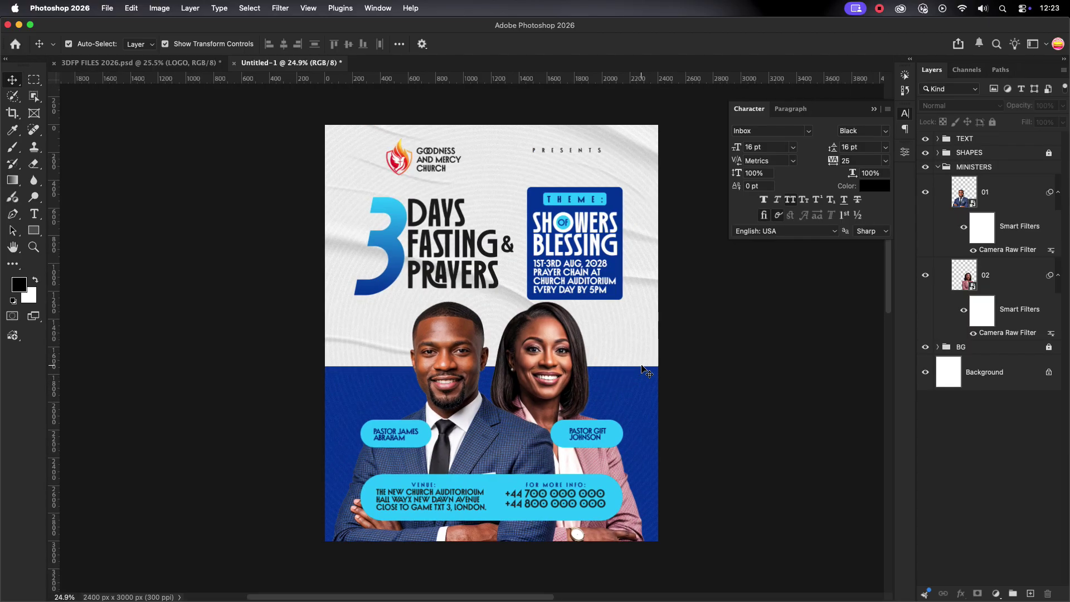
pyautogui.click(458, 361)
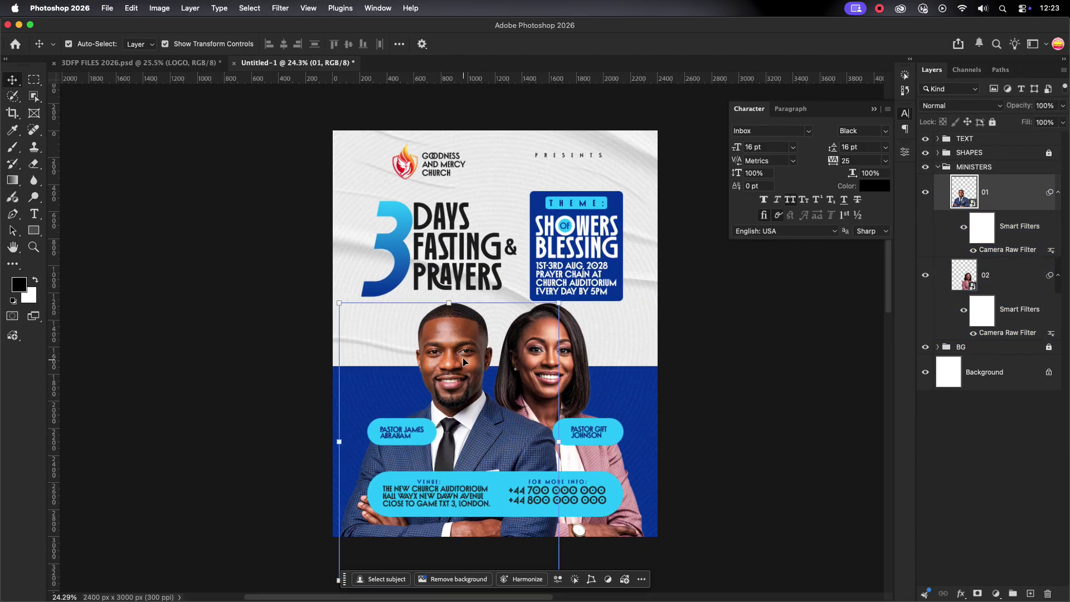
pyautogui.press('super+t')
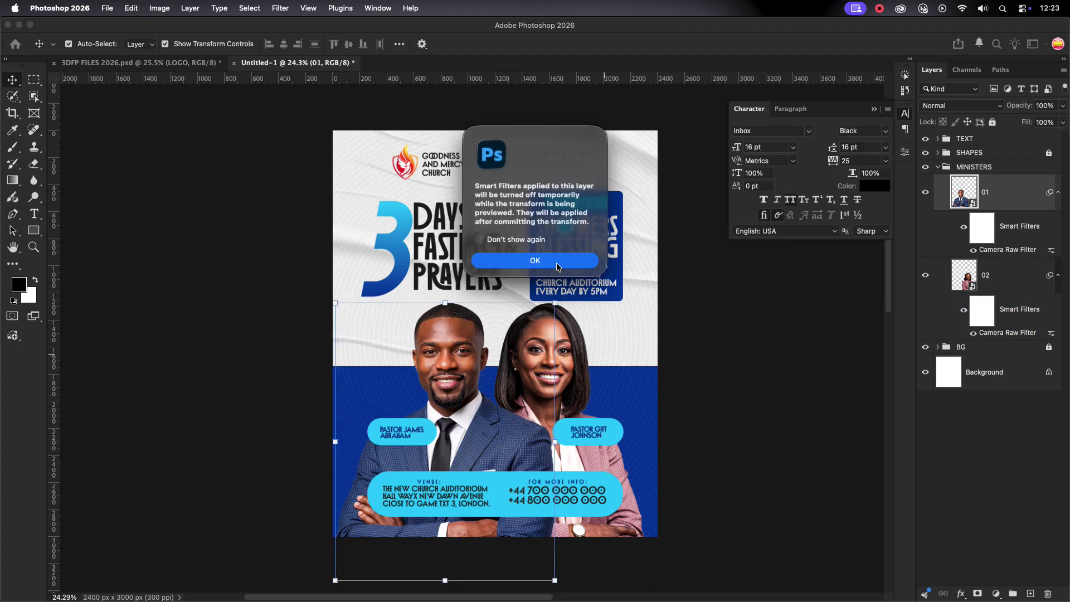
pyautogui.click(760, 353)
pyautogui.click(582, 363)
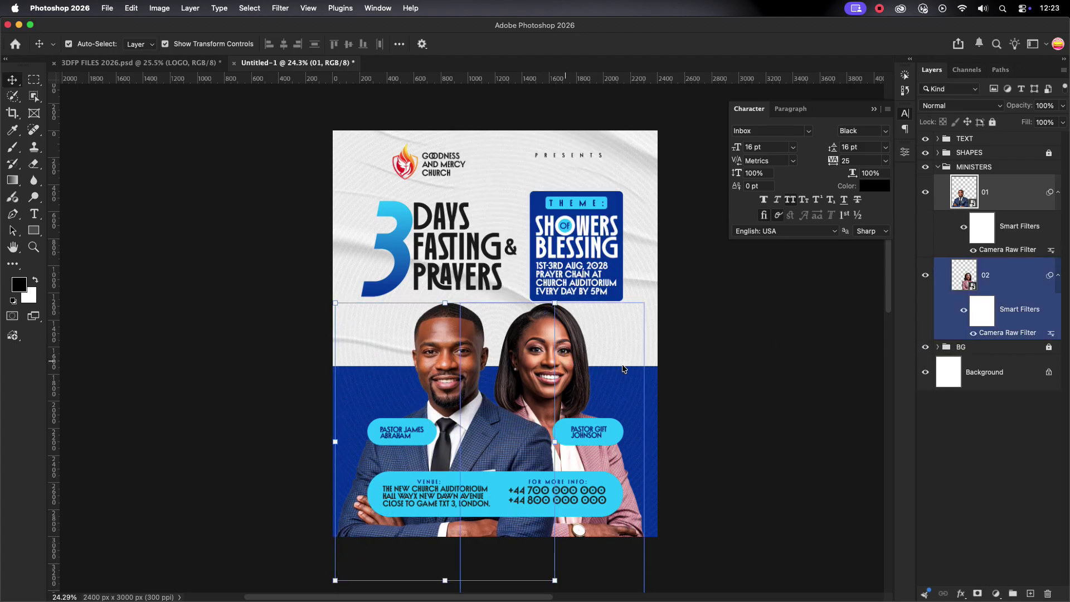
pyautogui.press('super+t')
pyautogui.click(549, 265)
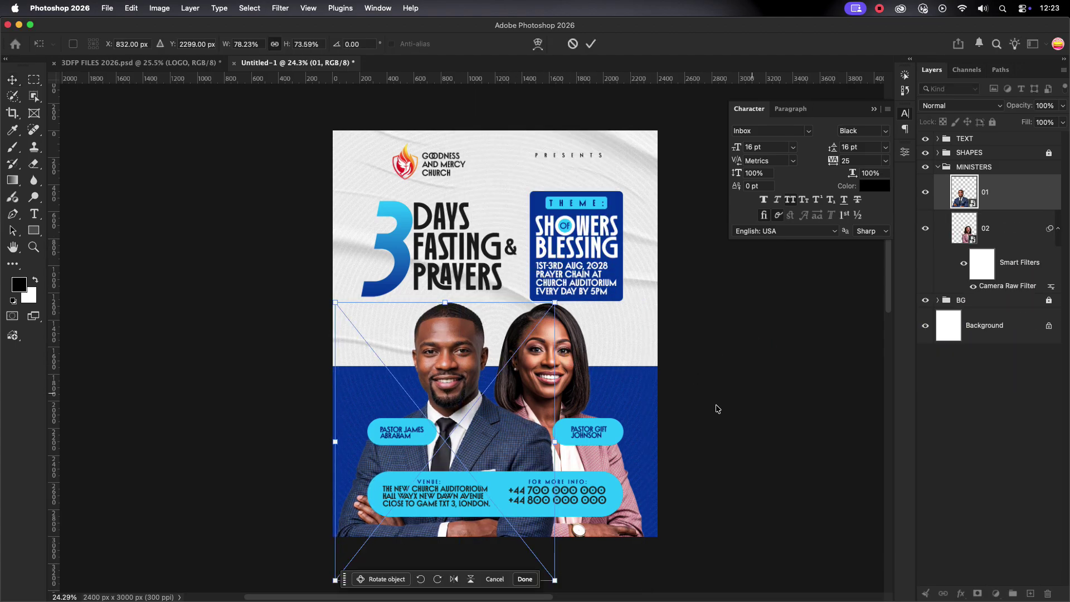
pyautogui.press('Return')
# Collapse the MINISTERS group and lock it.
pyautogui.click(578, 349)
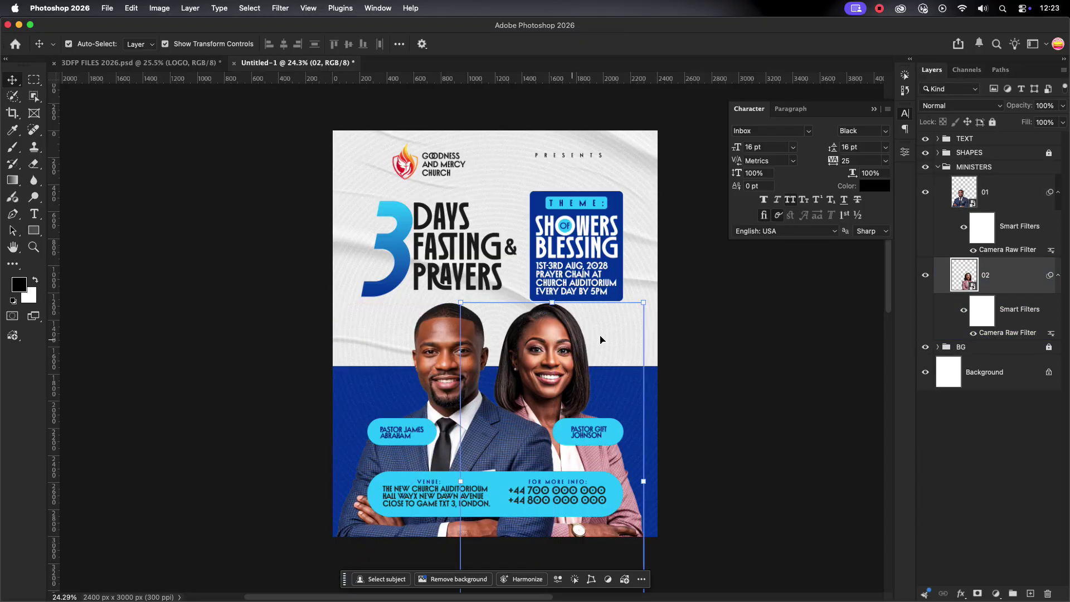
pyautogui.click(761, 350)
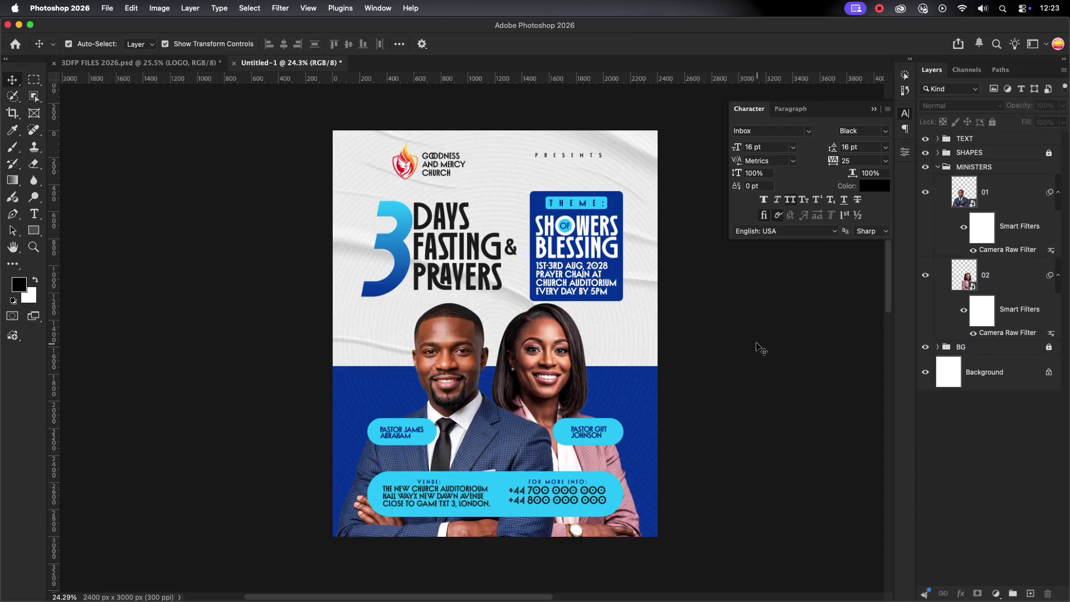
pyautogui.scroll(-1, 761, 349)
pyautogui.scroll(-1, 762, 348)
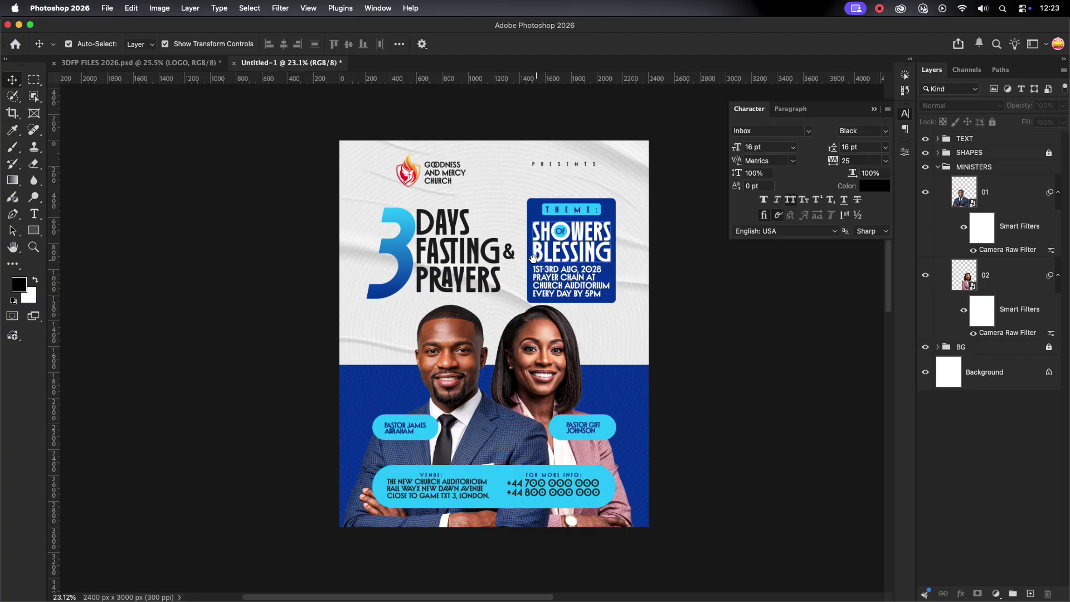
pyautogui.moveTo(533, 258); pyautogui.dragTo(504, 265)
pyautogui.click(970, 167)
pyautogui.click(939, 168)
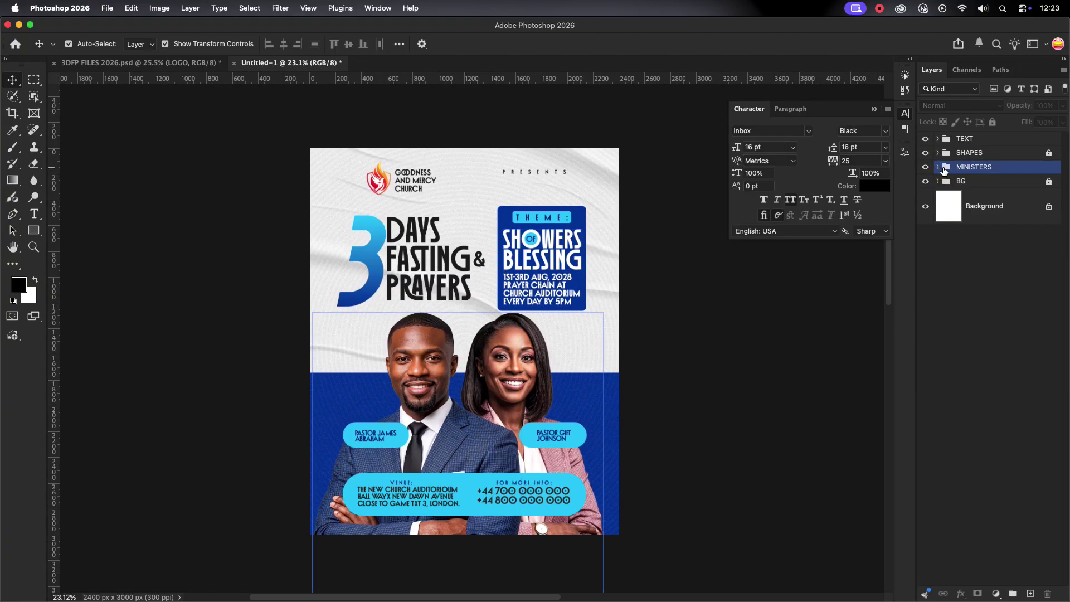
pyautogui.click(993, 122)
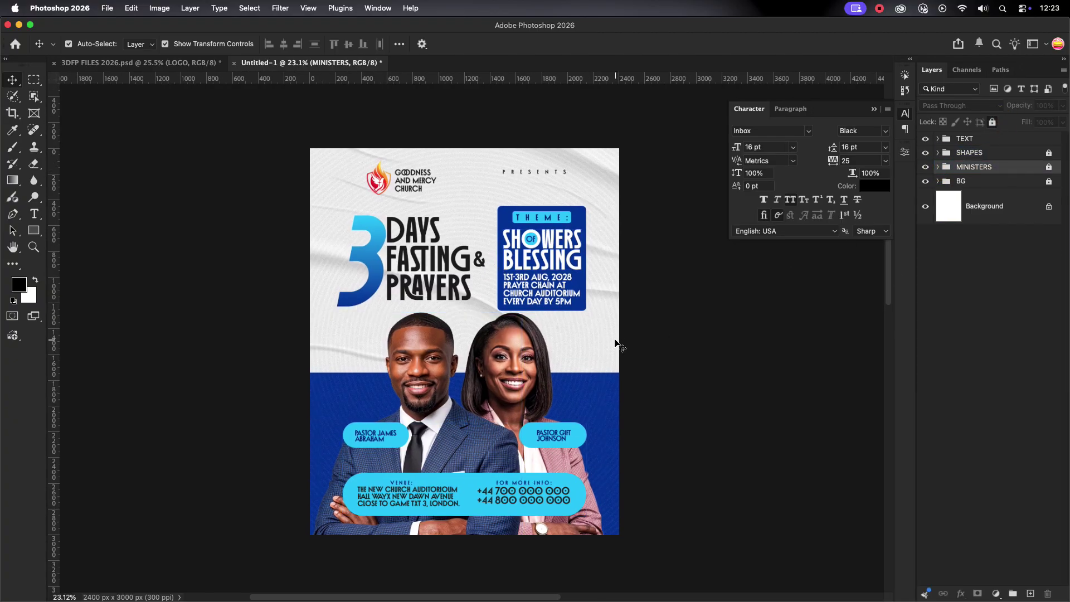
pyautogui.click(975, 138)
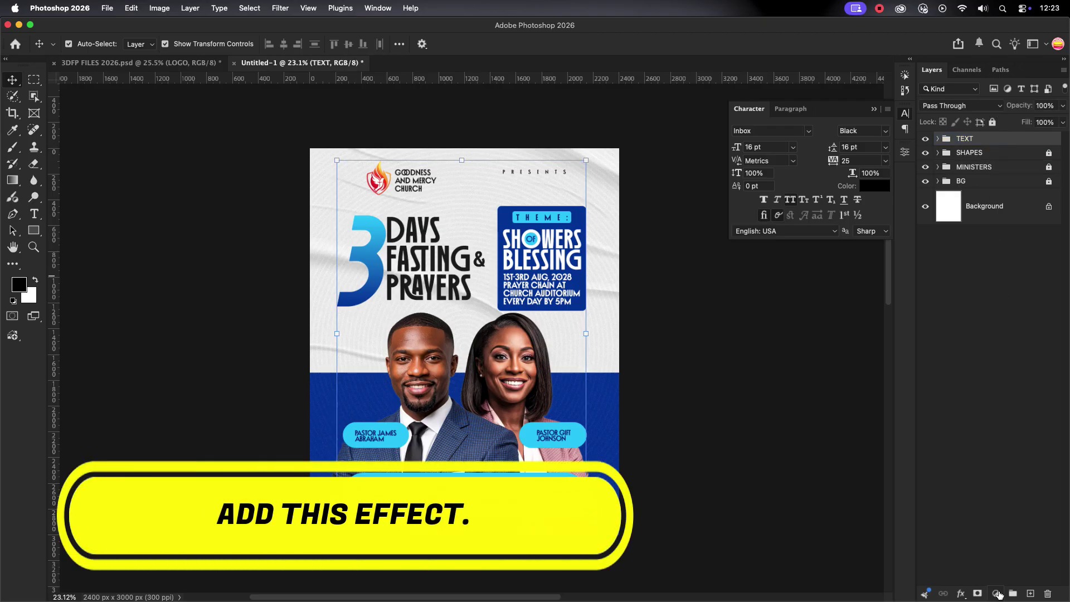
# Add a Clarity and Dehaze adjustment layer on top with Clarity +6 and Dehaze +2.
pyautogui.click(998, 594)
pyautogui.click(690, 341)
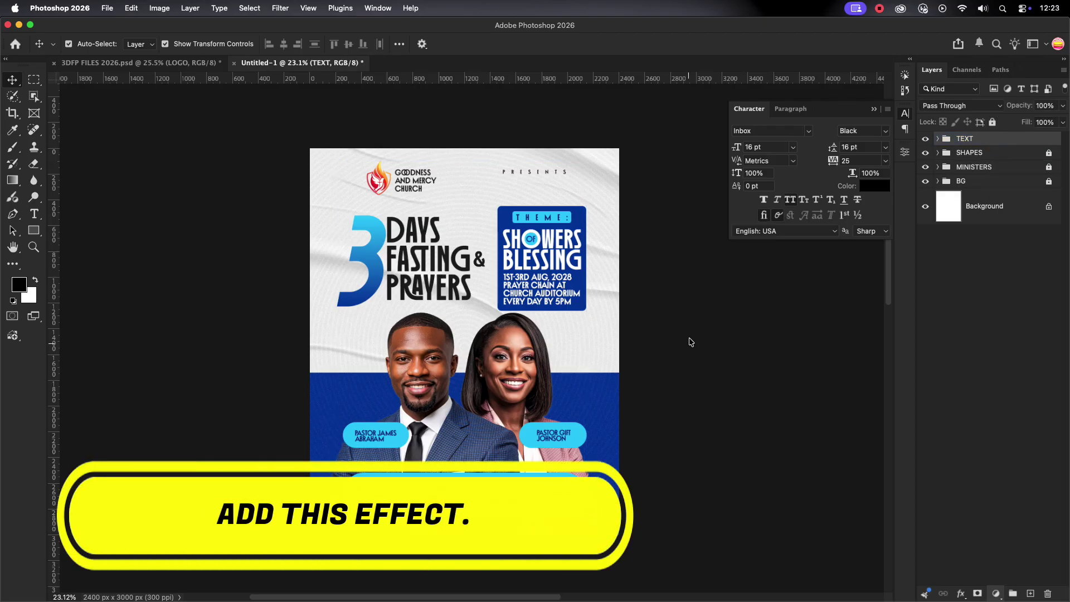
pyautogui.moveTo(793, 195); pyautogui.dragTo(811, 195)
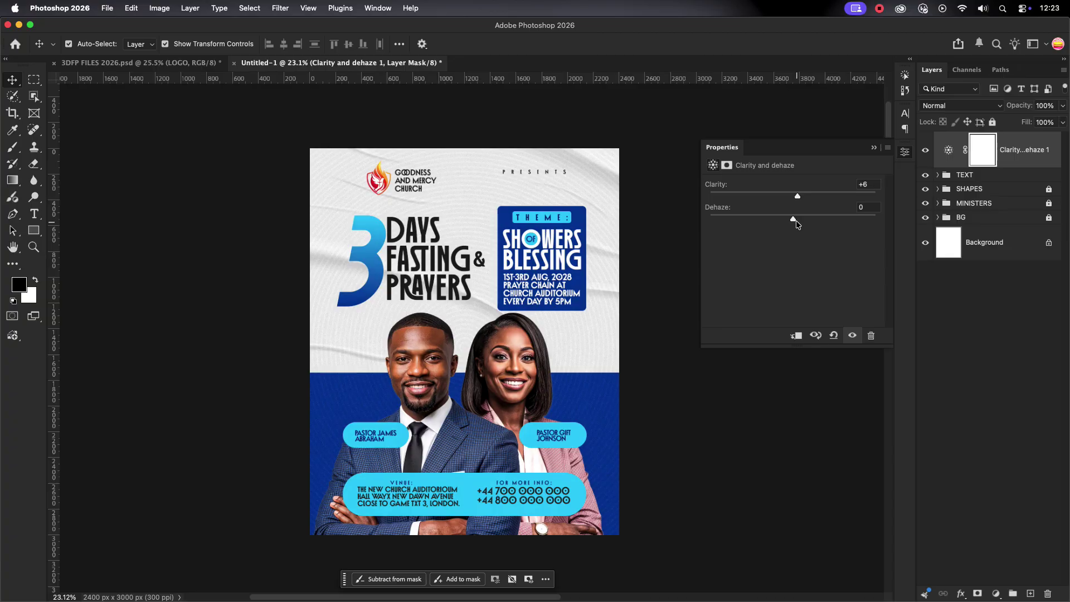
pyautogui.moveTo(804, 224); pyautogui.dragTo(785, 223)
pyautogui.click(874, 148)
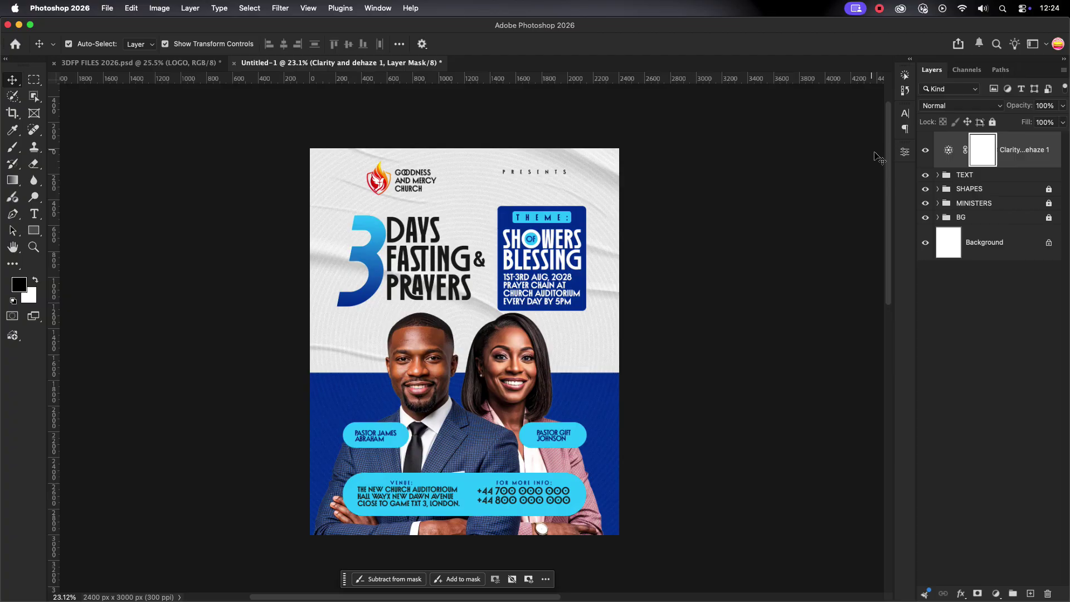
# Hide all panels to view the finished poster.
pyautogui.click(959, 203)
pyautogui.click(683, 365)
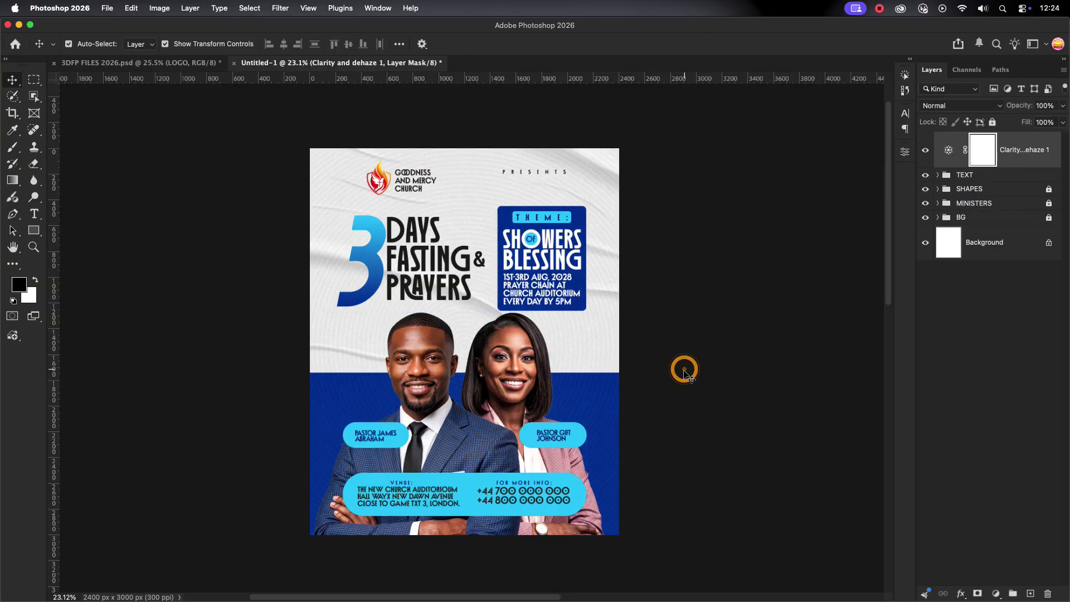
pyautogui.scroll(2, 563, 354)
pyautogui.press('Tab')
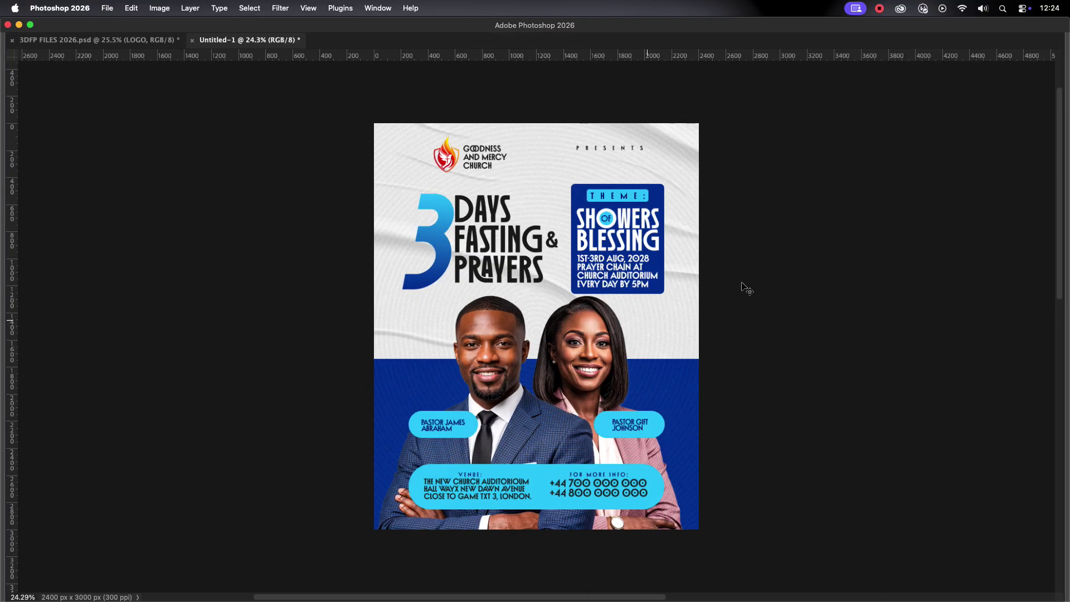
pyautogui.scroll(3, 825, 275)
pyautogui.scroll(-1, 832, 275)
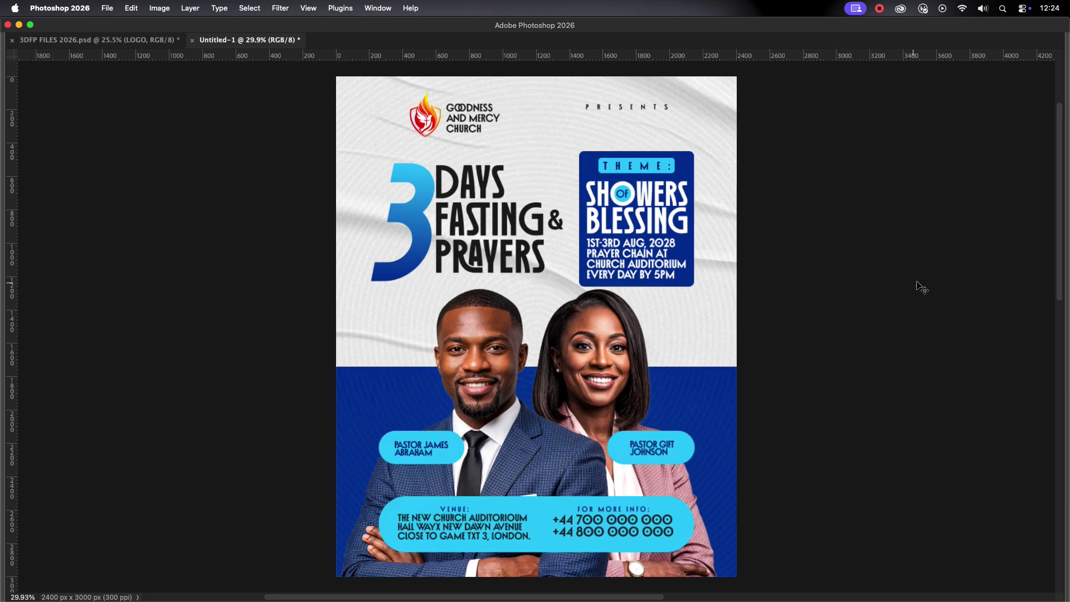